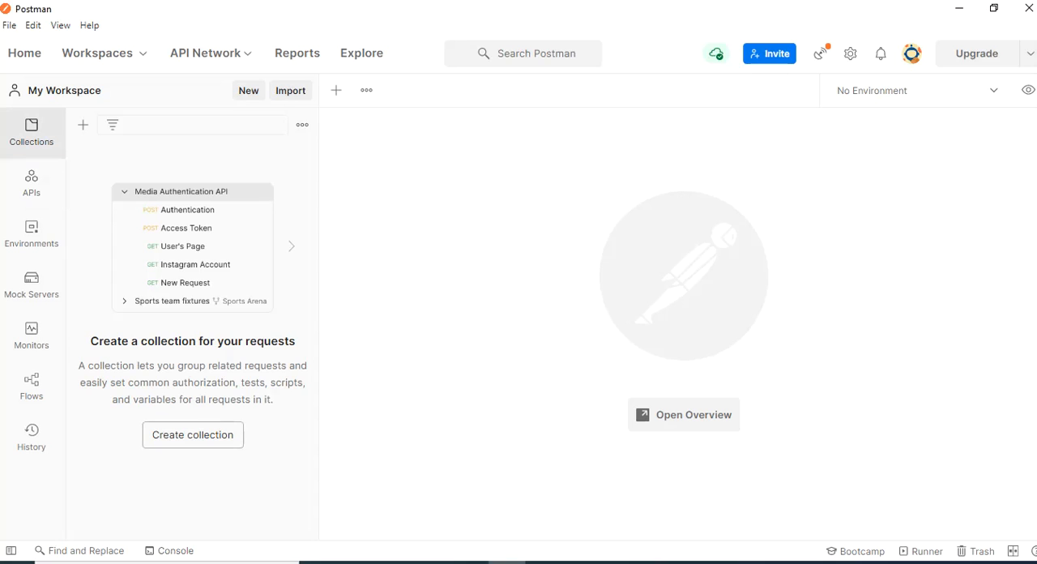
# Create a new collection named TutorialsPedia-Demo-Collection
pyautogui.click(192, 434)
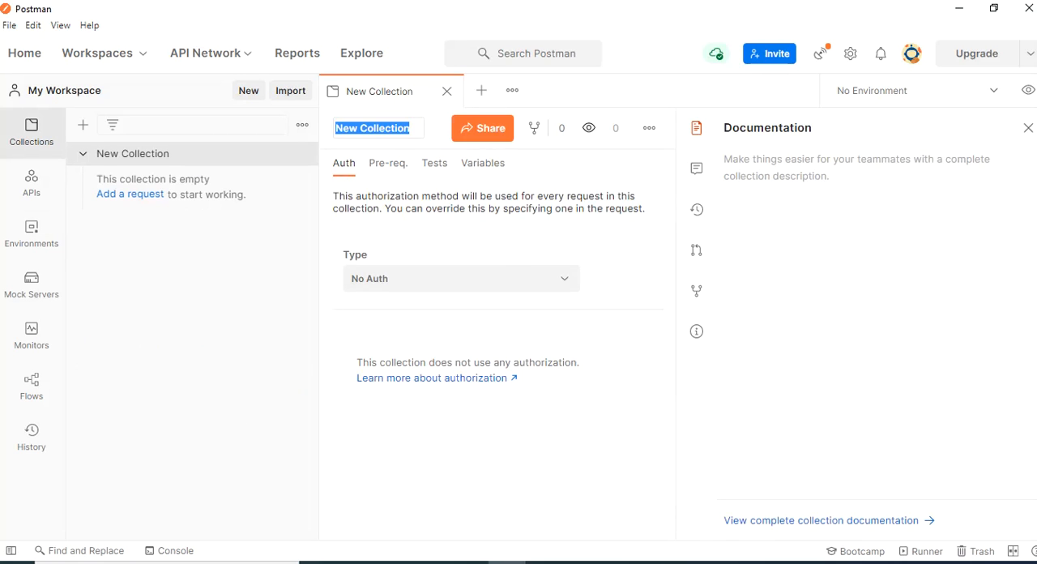
pyautogui.write('Tutor')
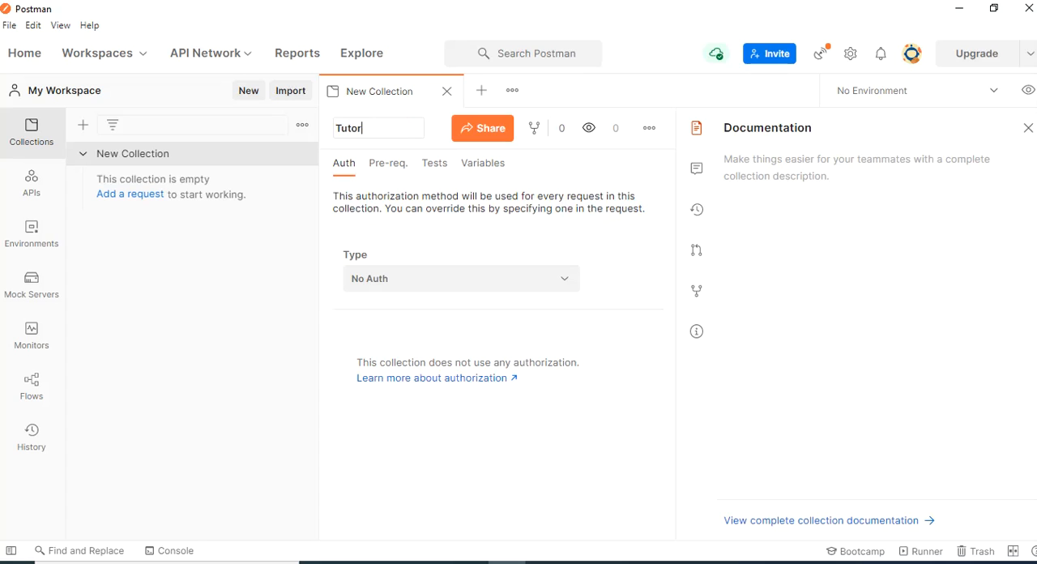
pyautogui.write('ialsPedia-Demo')
pyautogui.write('-Cos')
pyautogui.press('BackSpace')
pyautogui.write('llection')
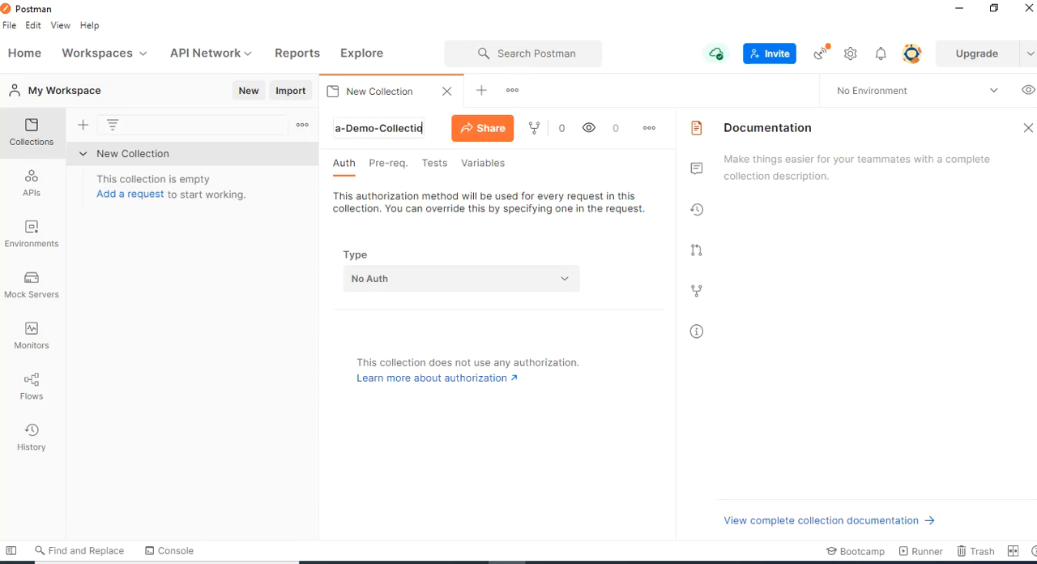
pyautogui.press('Return')
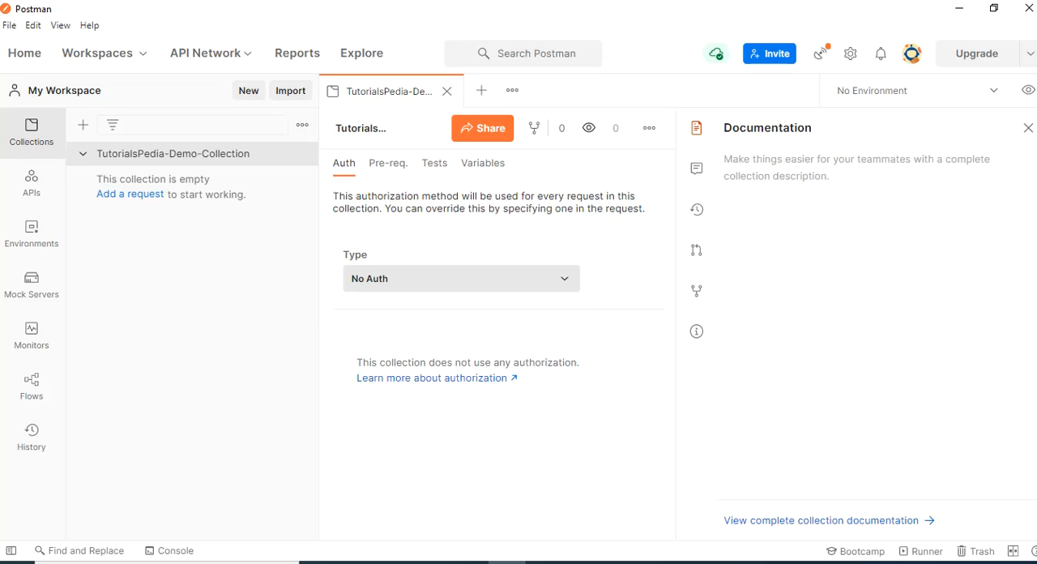
pyautogui.click(461, 278)
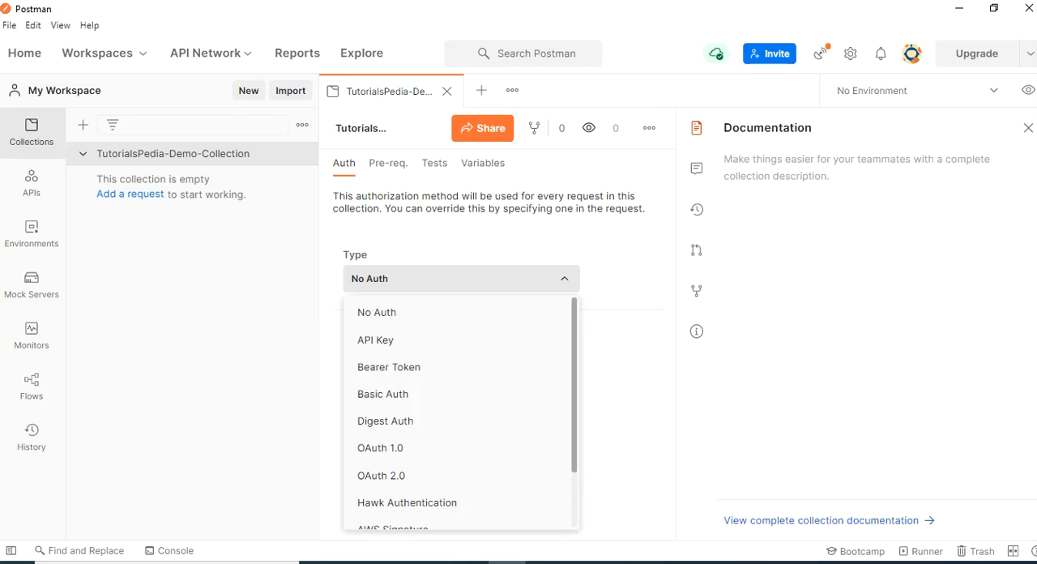
pyautogui.press('Escape')
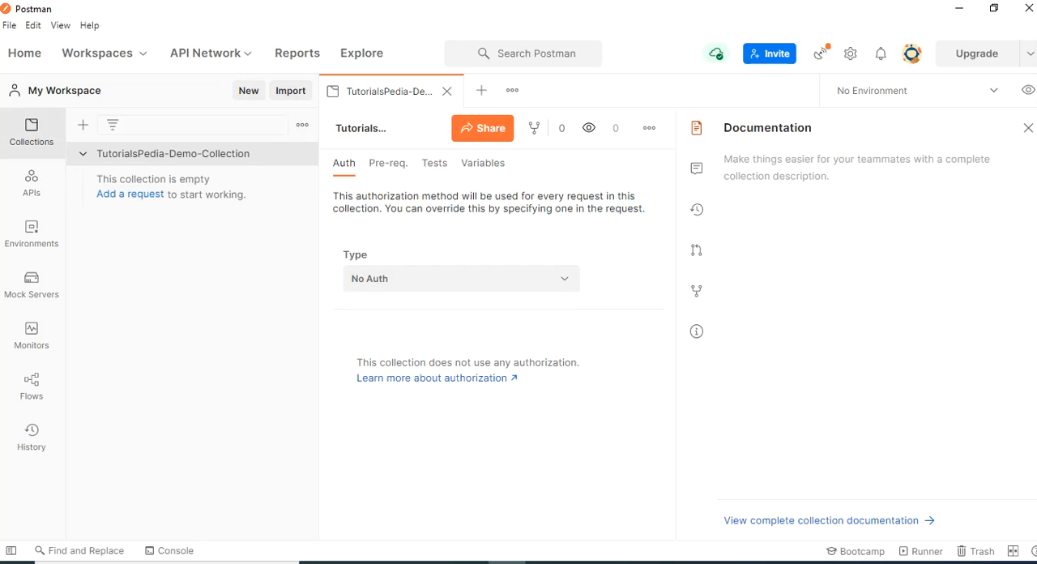
# Add a first request to the empty collection and name it "Get All Users"
pyautogui.click(130, 194)
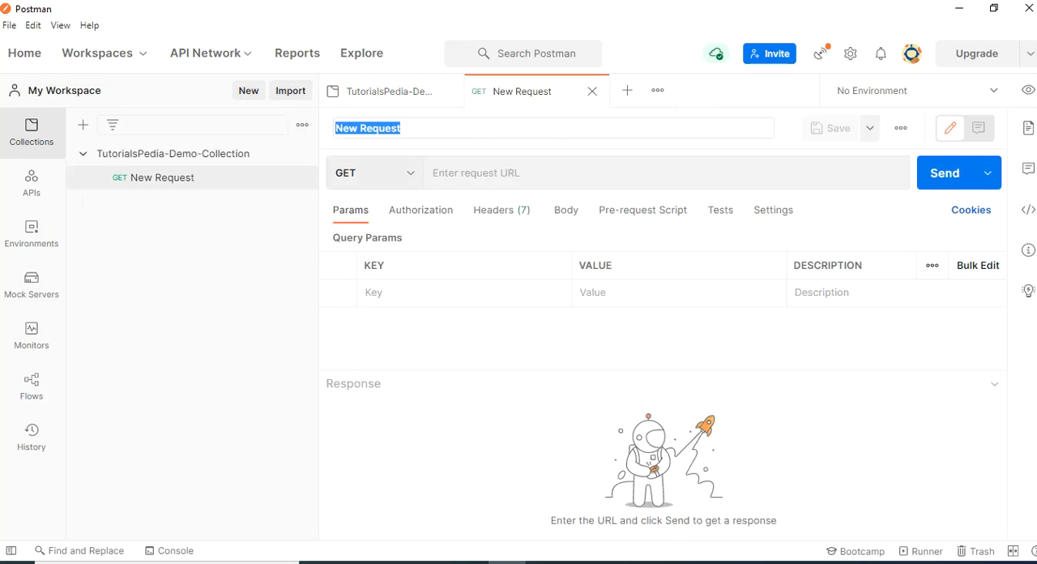
pyautogui.write('Ge')
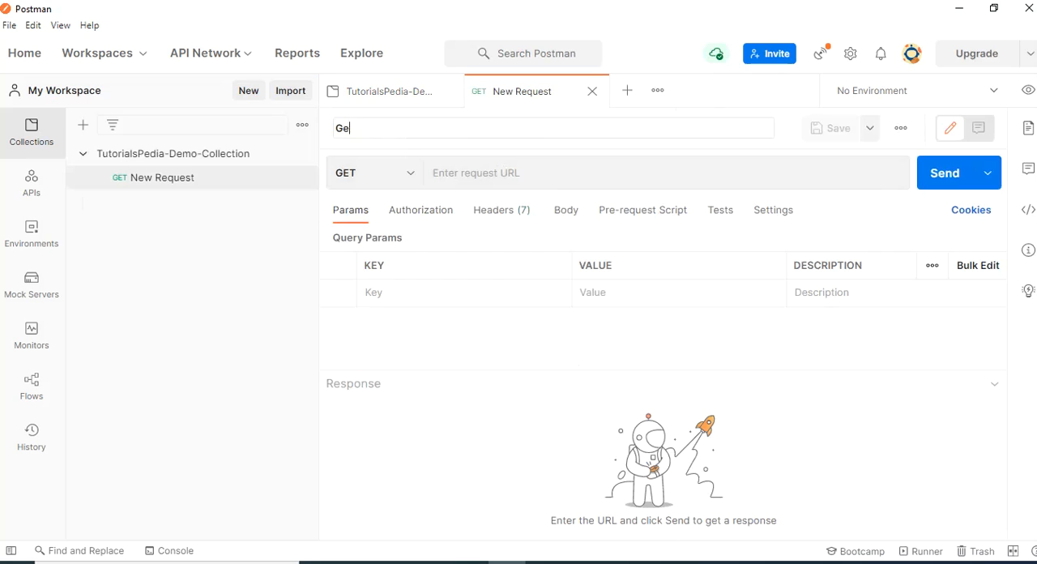
pyautogui.write('t All Users')
# Set the Get All Users request URL to {{url}}/users and save the request
pyautogui.click(502, 173)
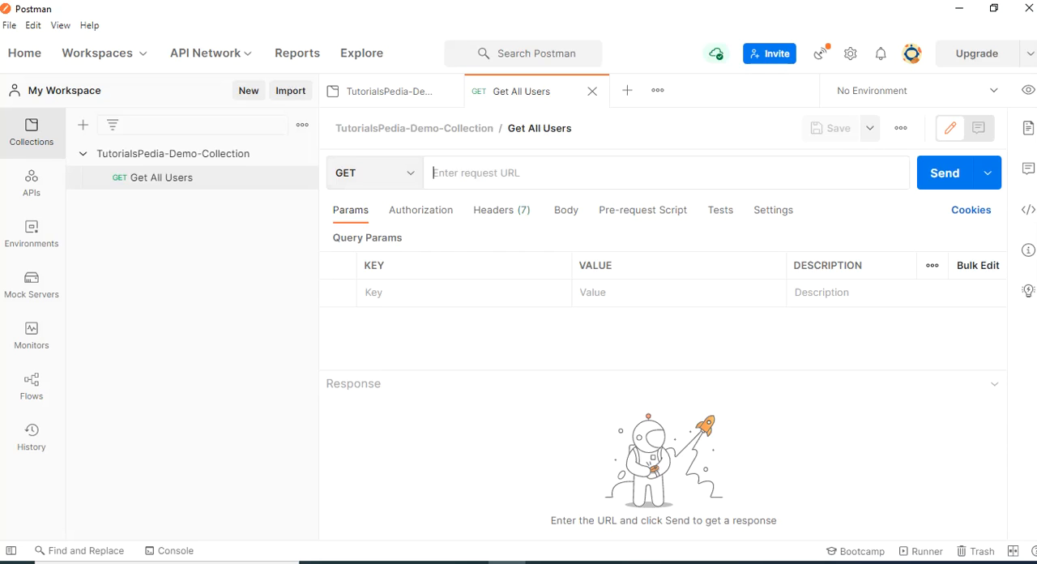
pyautogui.write('{{url')
pyautogui.press('Up')
pyautogui.press('Up')
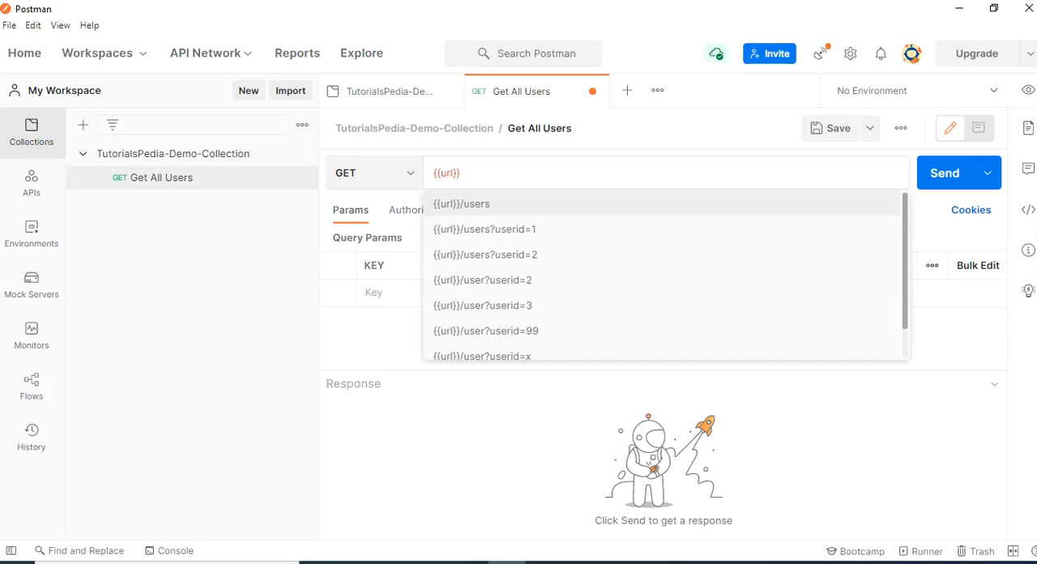
pyautogui.write('/user')
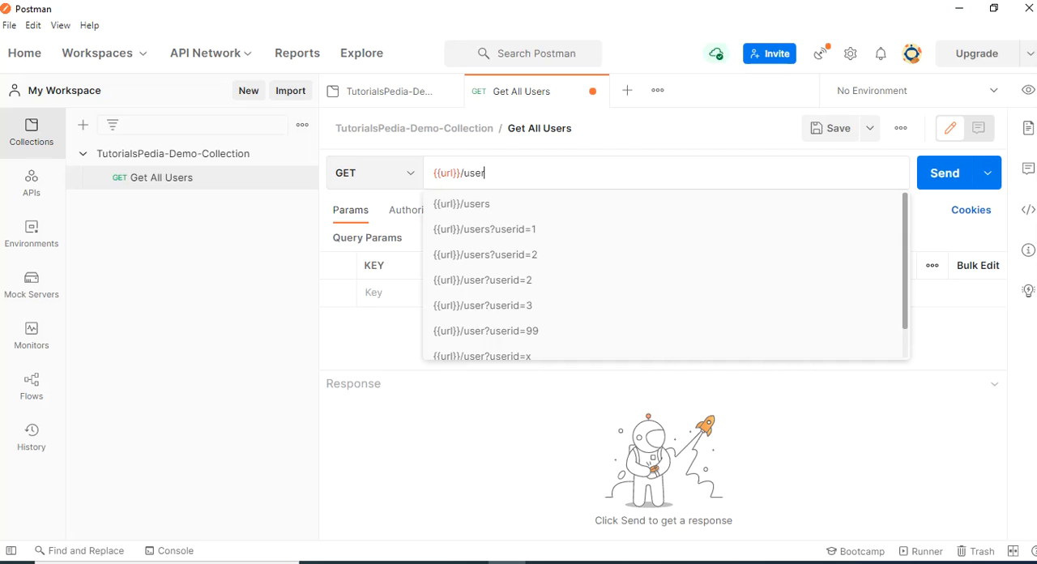
pyautogui.write('s')
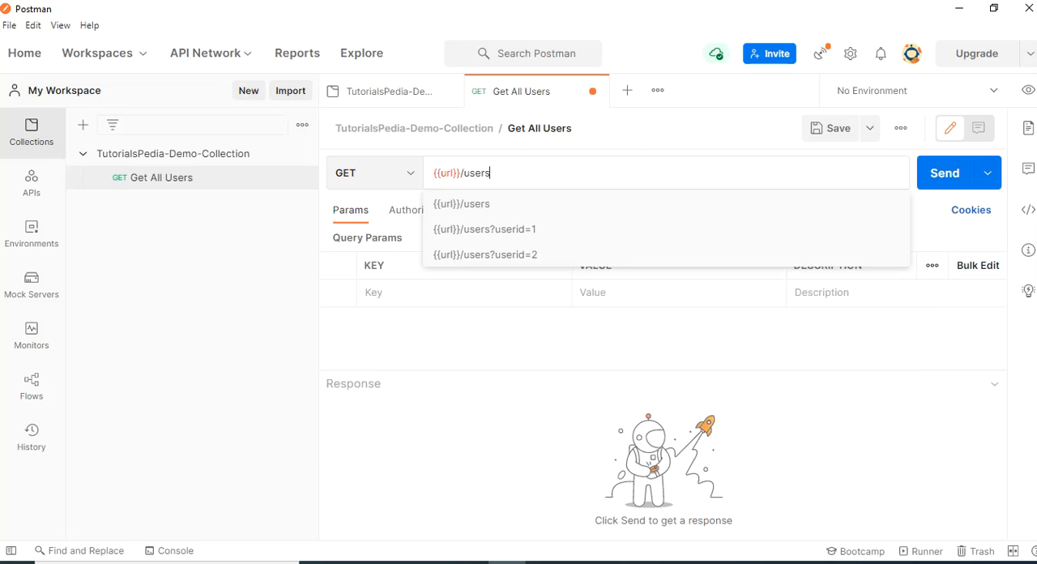
pyautogui.click(648, 339)
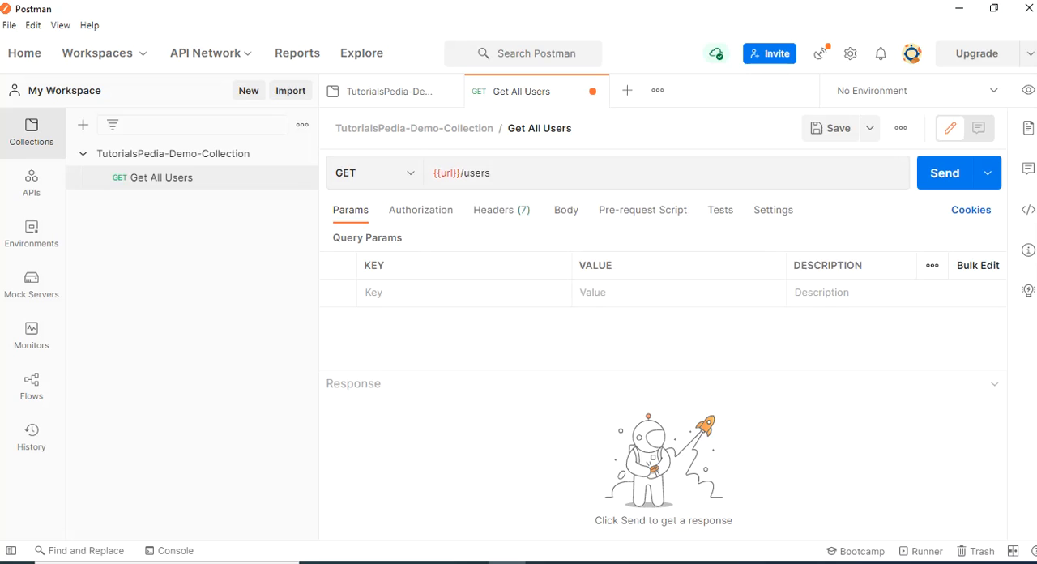
pyautogui.click(828, 132)
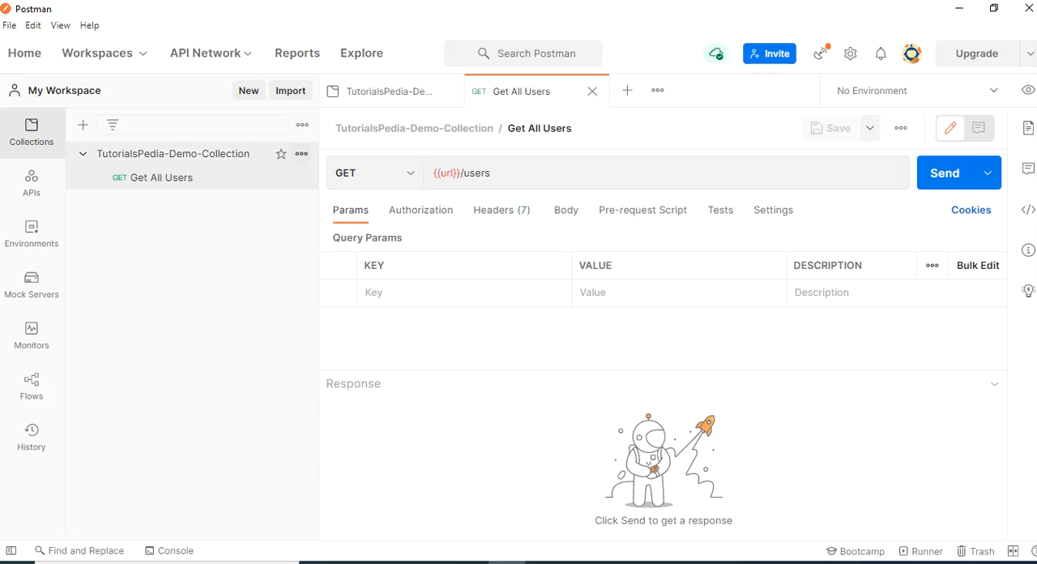
# Add a second request to TutorialsPedia-Demo-Collection and name it "Get Specific User"
pyautogui.click(301, 153)
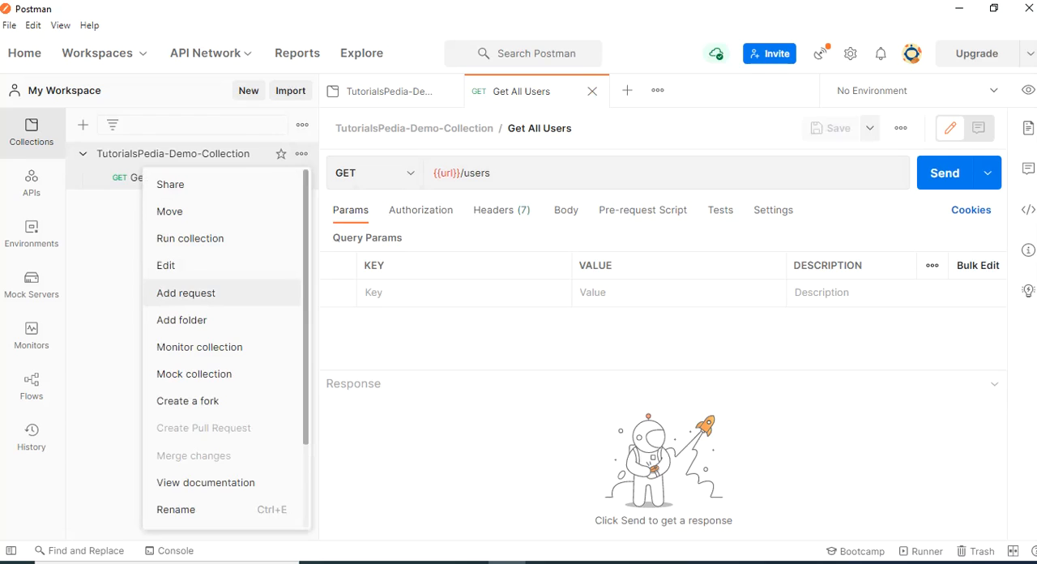
pyautogui.click(186, 293)
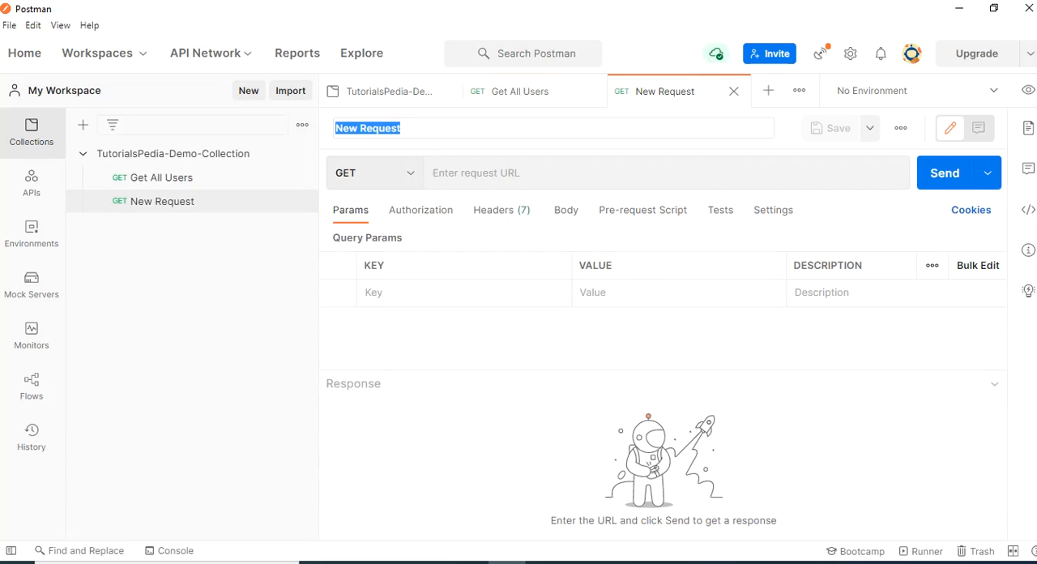
pyautogui.write('Ge')
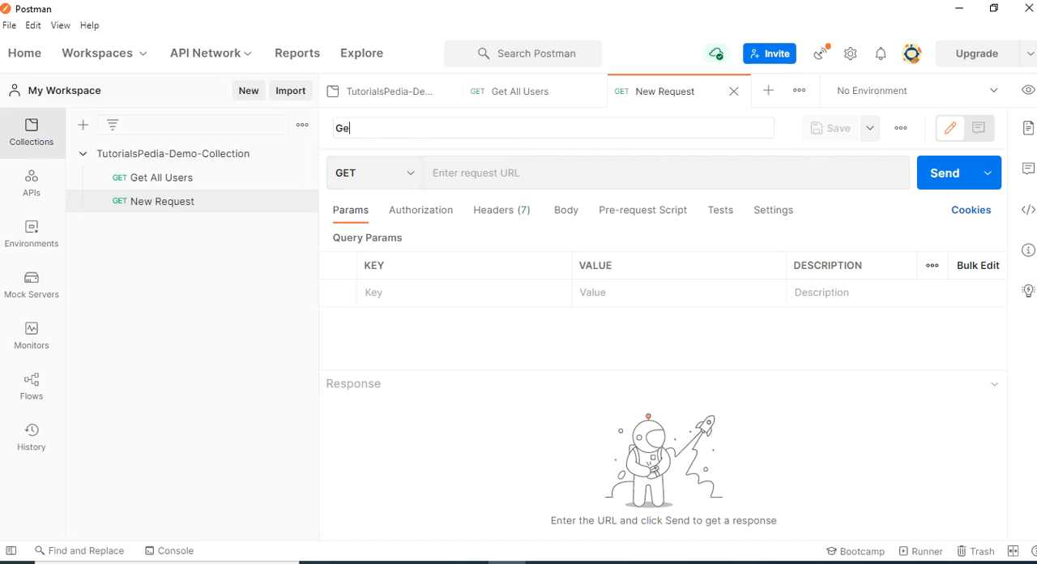
pyautogui.write('t Specific User')
pyautogui.press('Return')
# Set the Get Specific User request URL to {{url}}/users
pyautogui.write('{{}}')
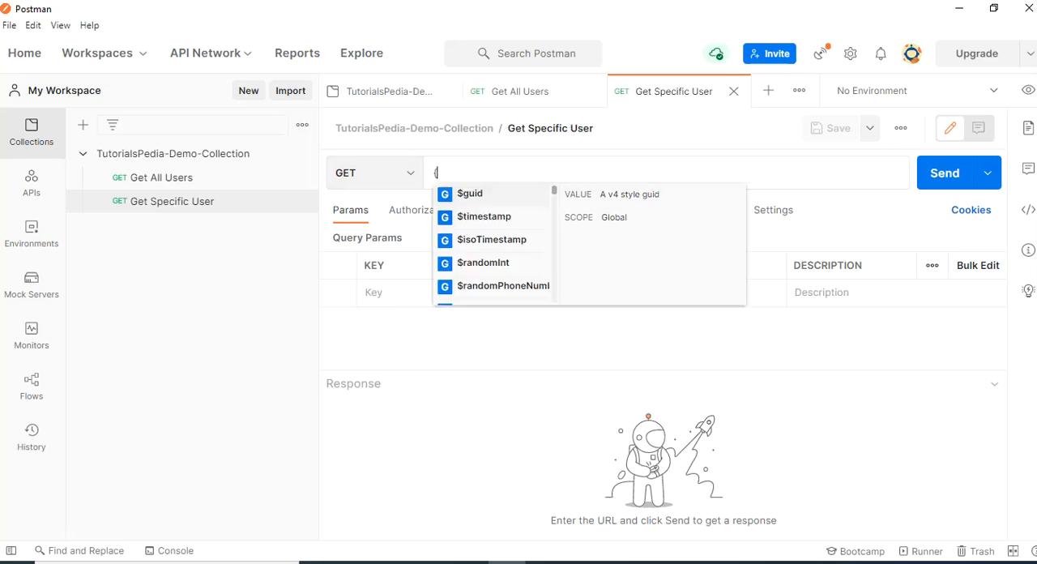
pyautogui.press('Left')
pyautogui.press('Left')
pyautogui.write('url}}')
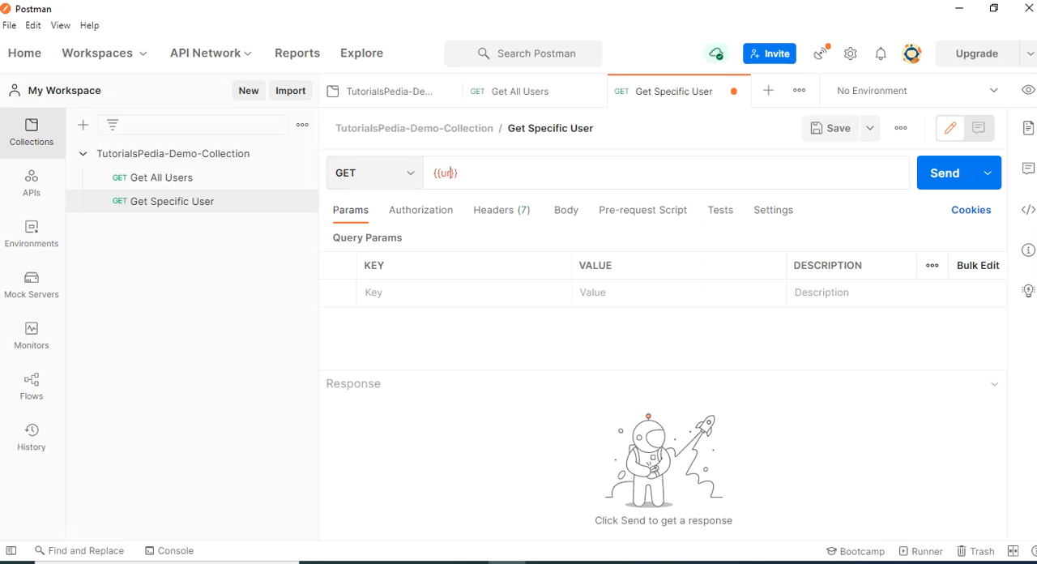
pyautogui.write('/users')
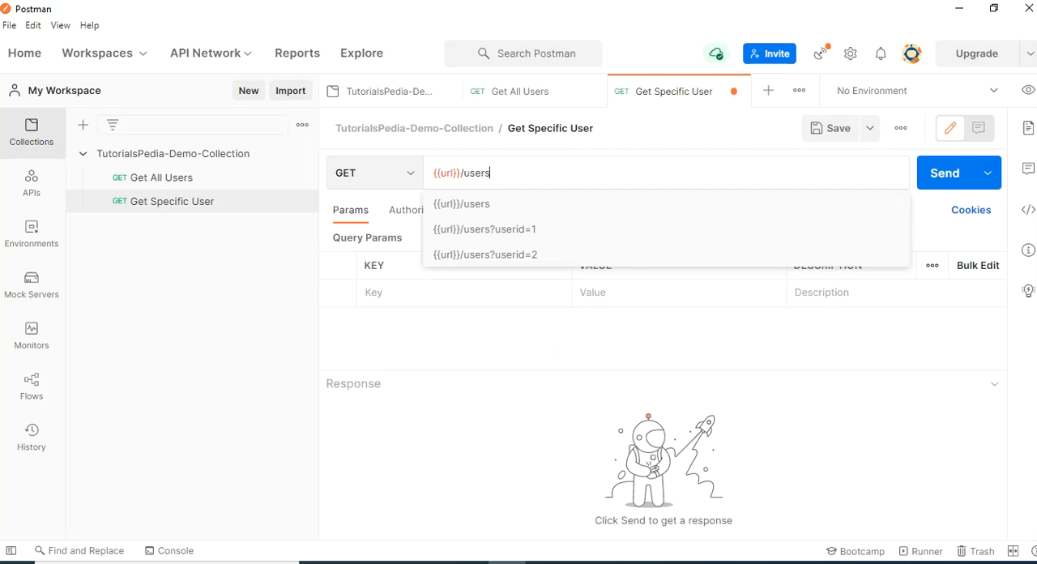
# Add a query parameter with the key userid and no value to Get Specific User and save the request
pyautogui.click(453, 293)
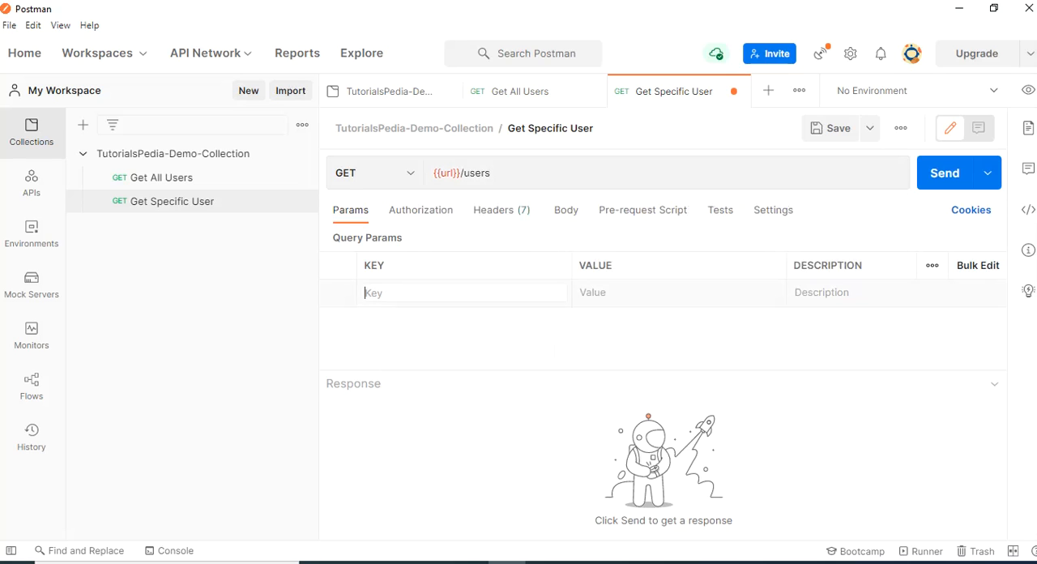
pyautogui.write('userid')
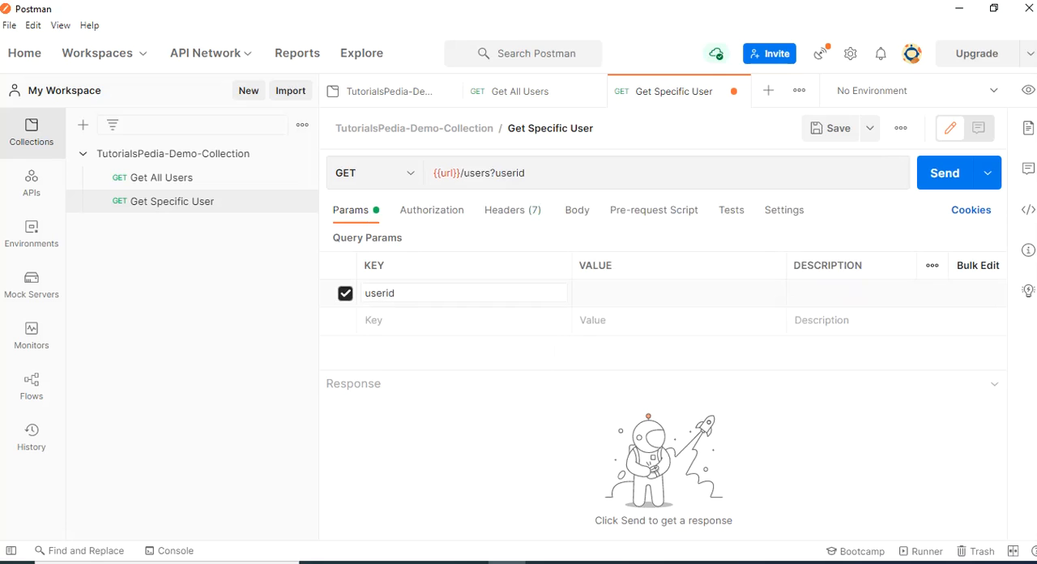
pyautogui.press('Tab')
pyautogui.hotkey('ctrl', 's')
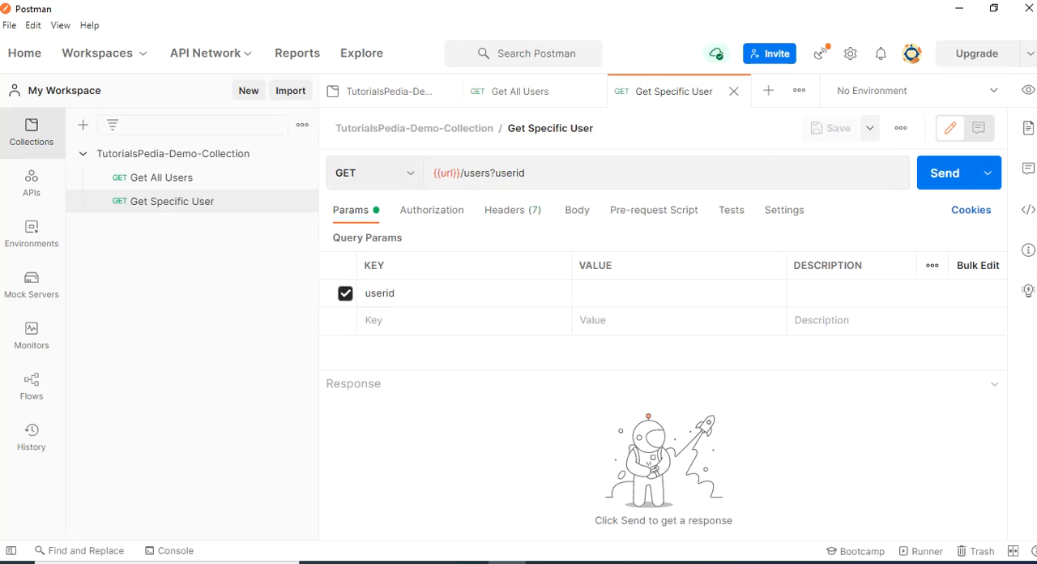
# Add a third request to TutorialsPedia-Demo-Collection with the POST method and name it "Add New User"
pyautogui.click(301, 153)
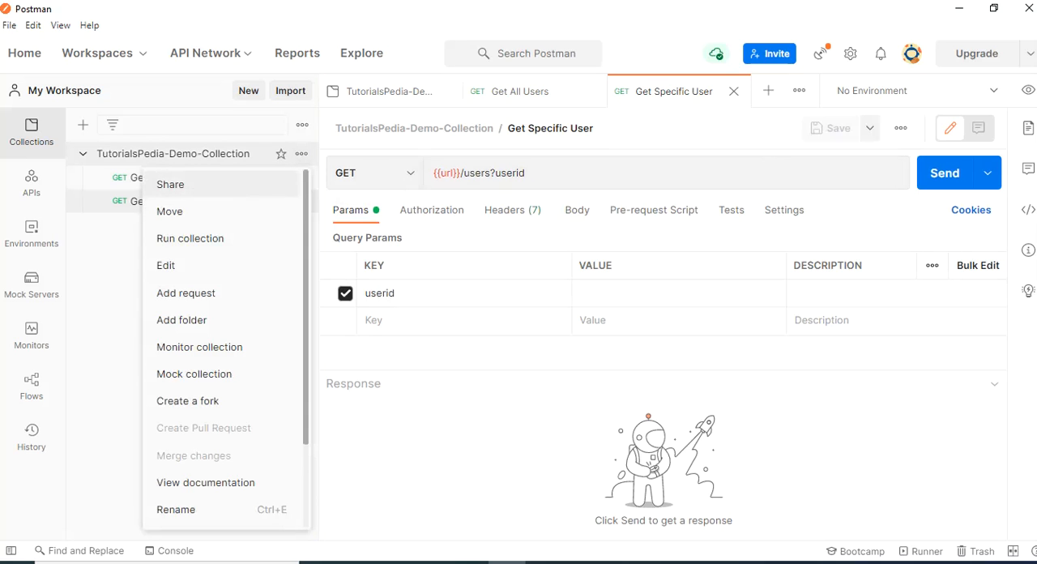
pyautogui.click(186, 293)
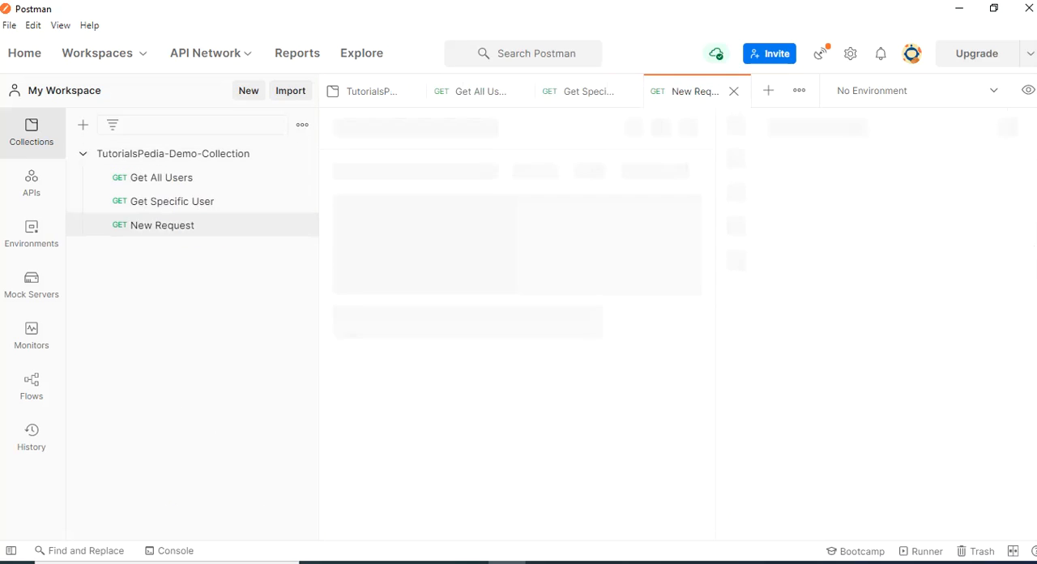
pyautogui.click(374, 173)
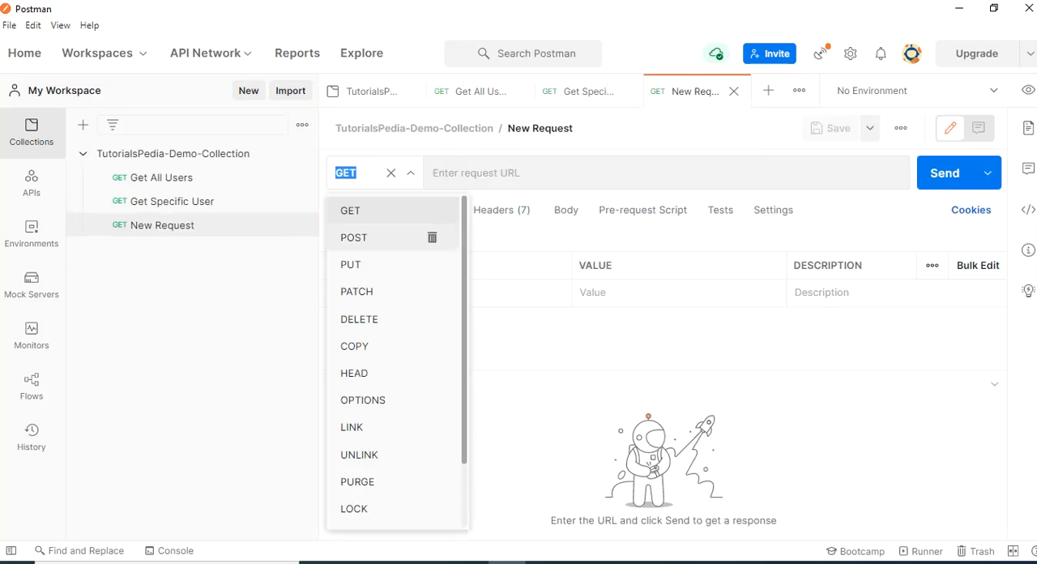
pyautogui.click(431, 236)
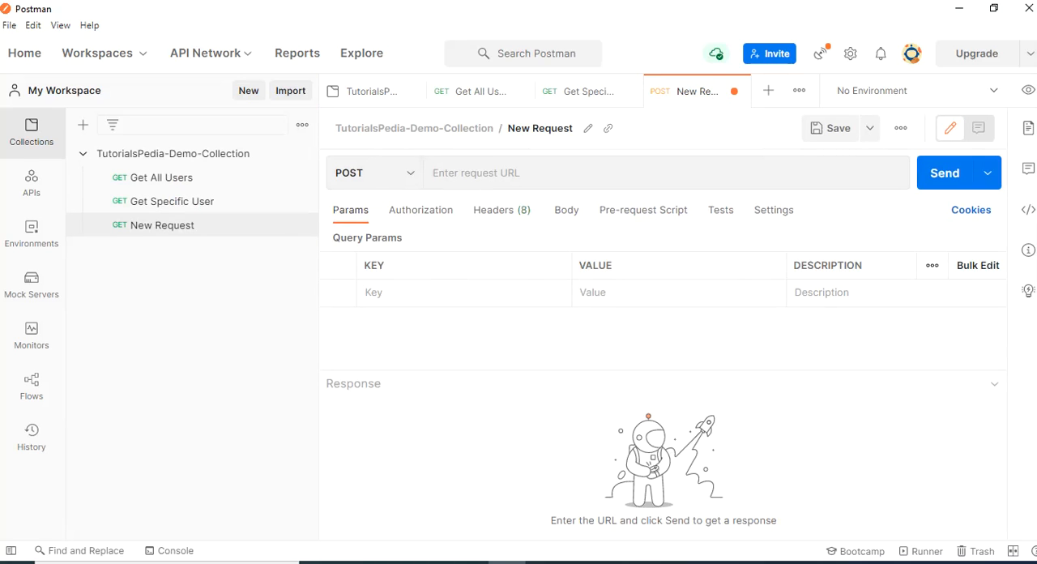
pyautogui.click(588, 128)
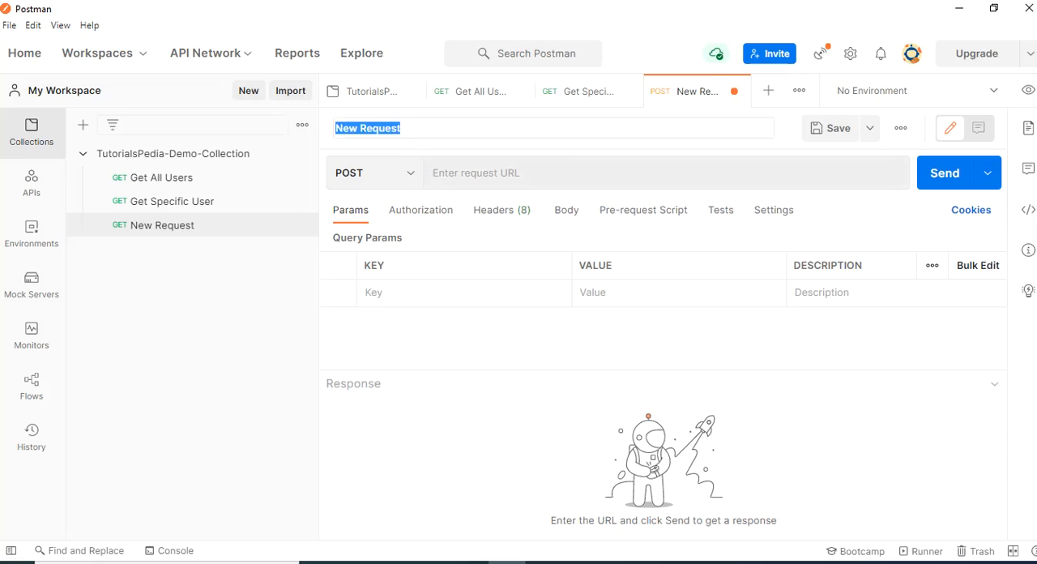
pyautogui.write('Add New User')
# Set the Add New User request URL to {{url}}/users and save the request
pyautogui.click(476, 173)
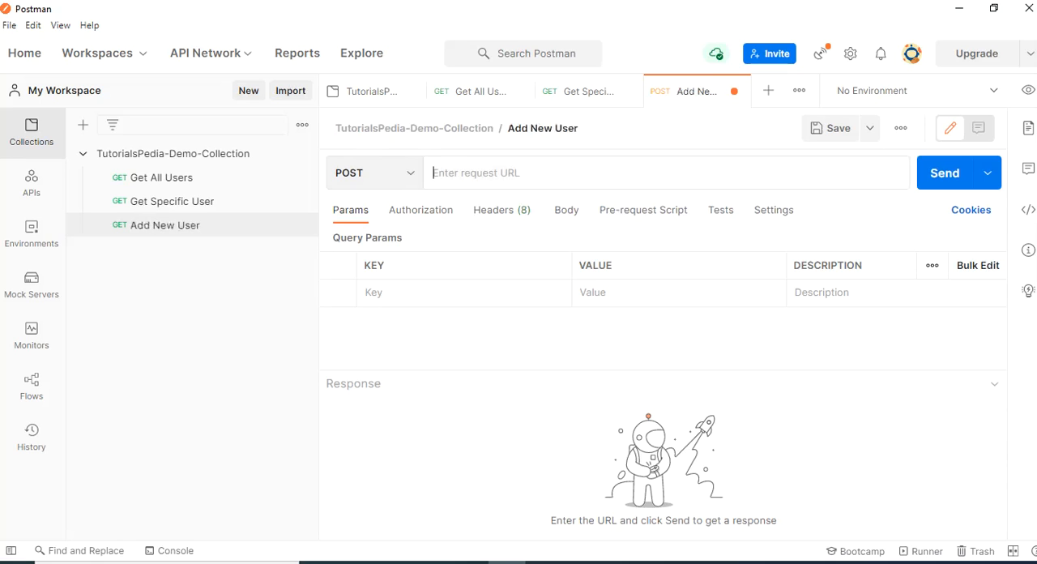
pyautogui.write('{{}}')
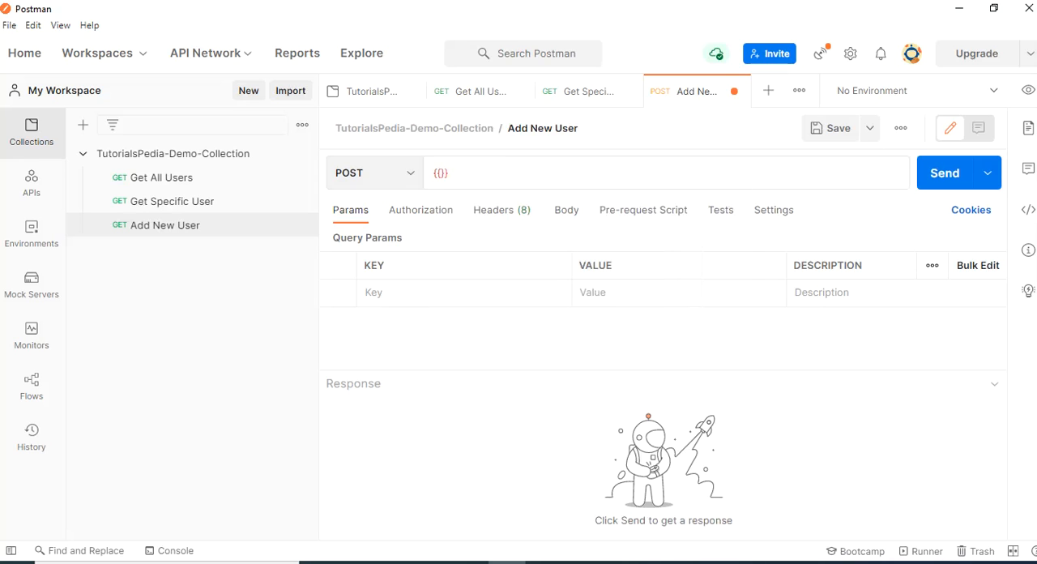
pyautogui.write('url')
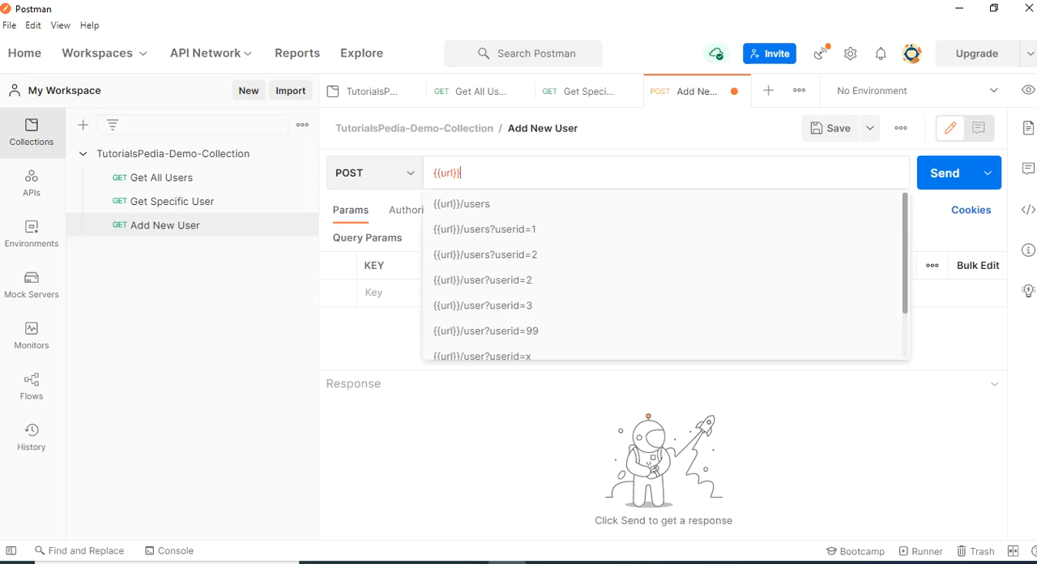
pyautogui.write('/users')
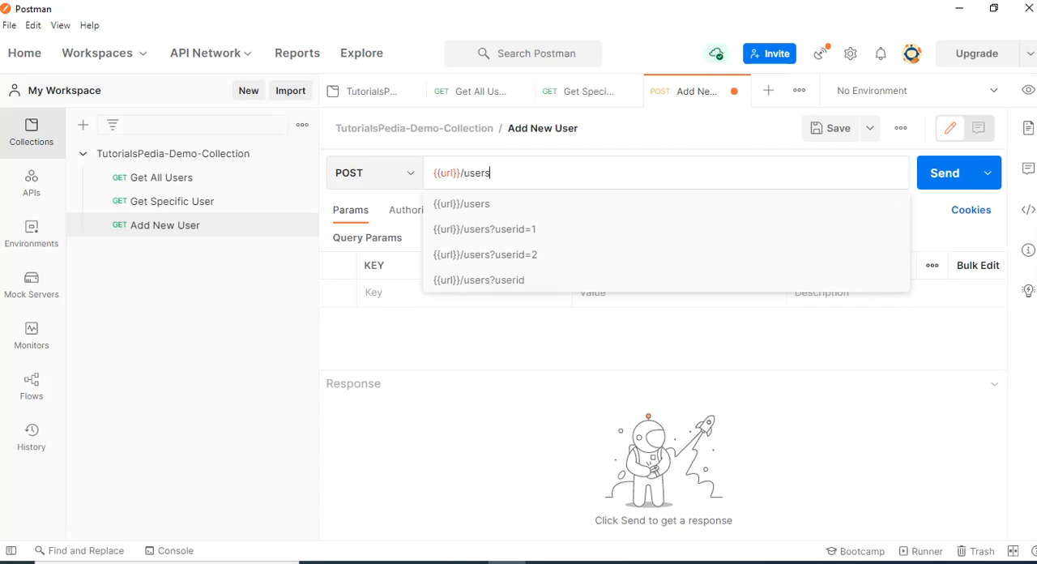
pyautogui.click(551, 397)
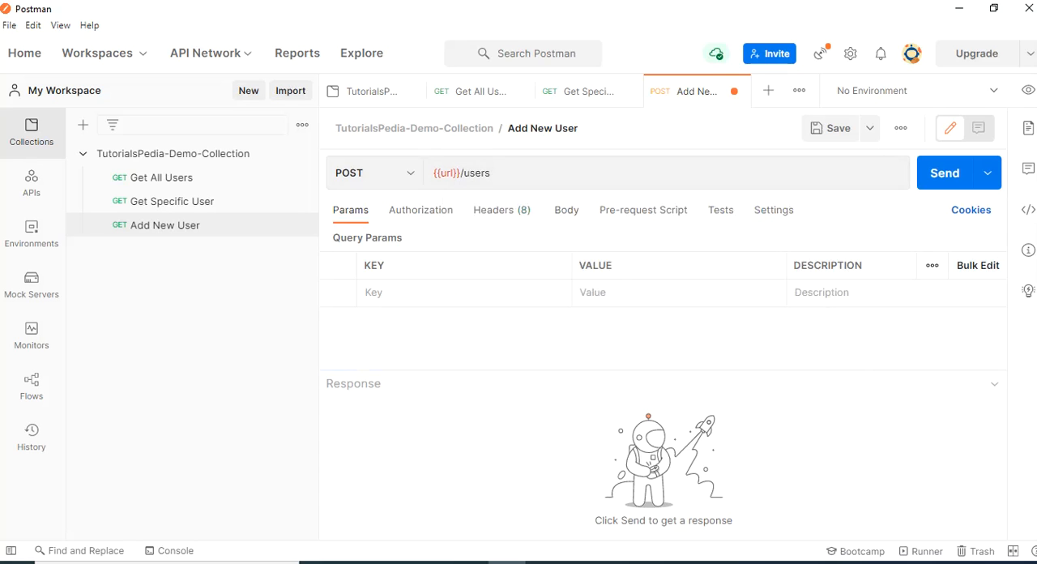
pyautogui.hotkey('ctrl', 's')
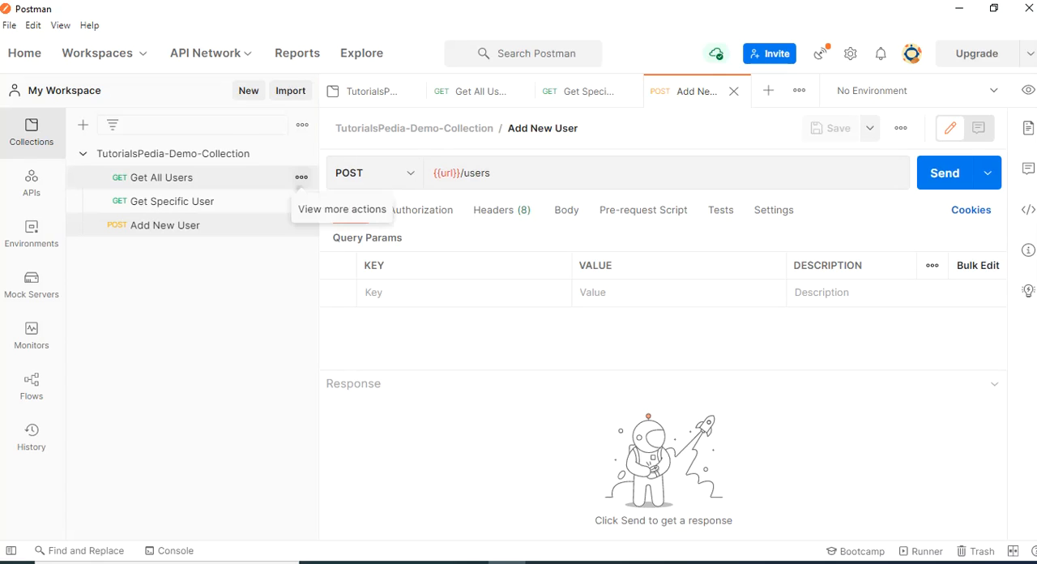
# Add an example to the Get All Users request and set its response body format to JSON
pyautogui.click(301, 176)
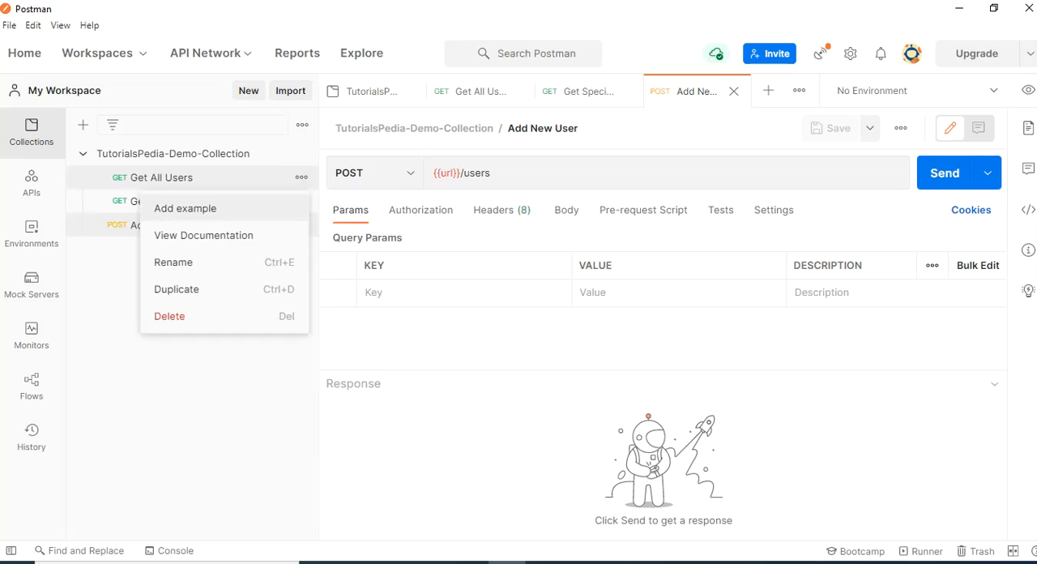
pyautogui.click(185, 208)
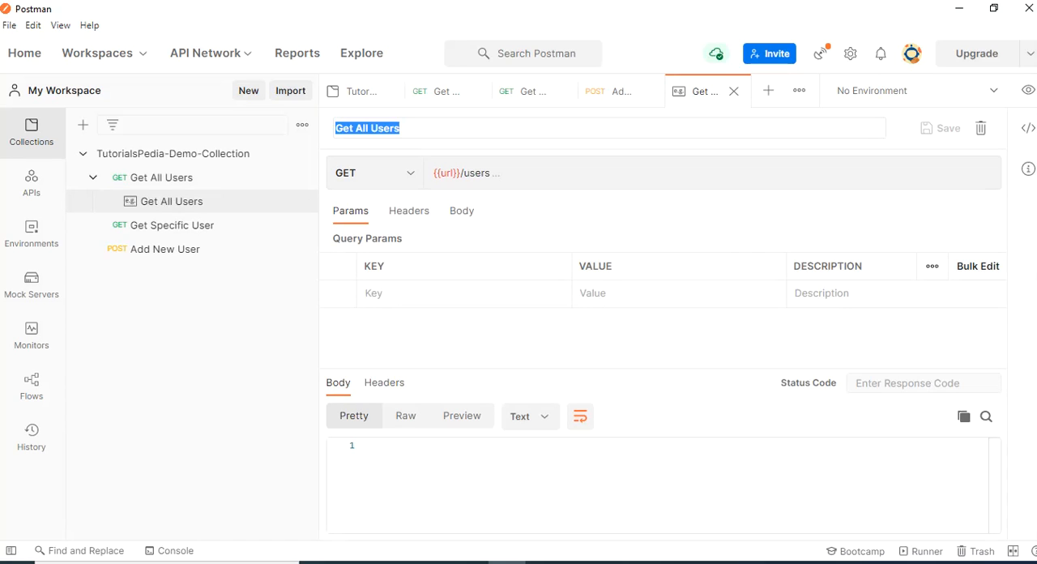
pyautogui.click(374, 445)
pyautogui.click(530, 416)
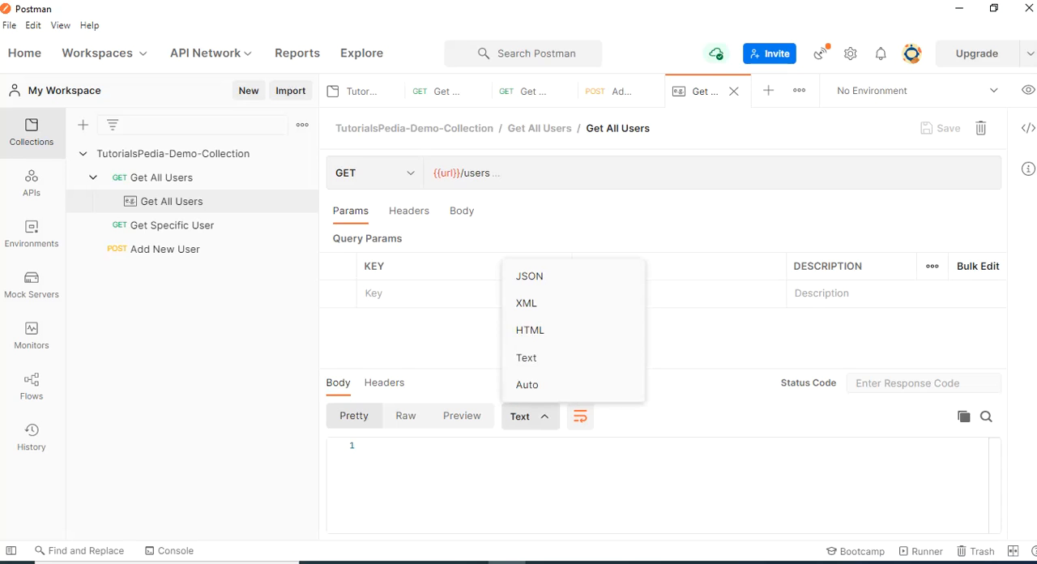
pyautogui.click(530, 276)
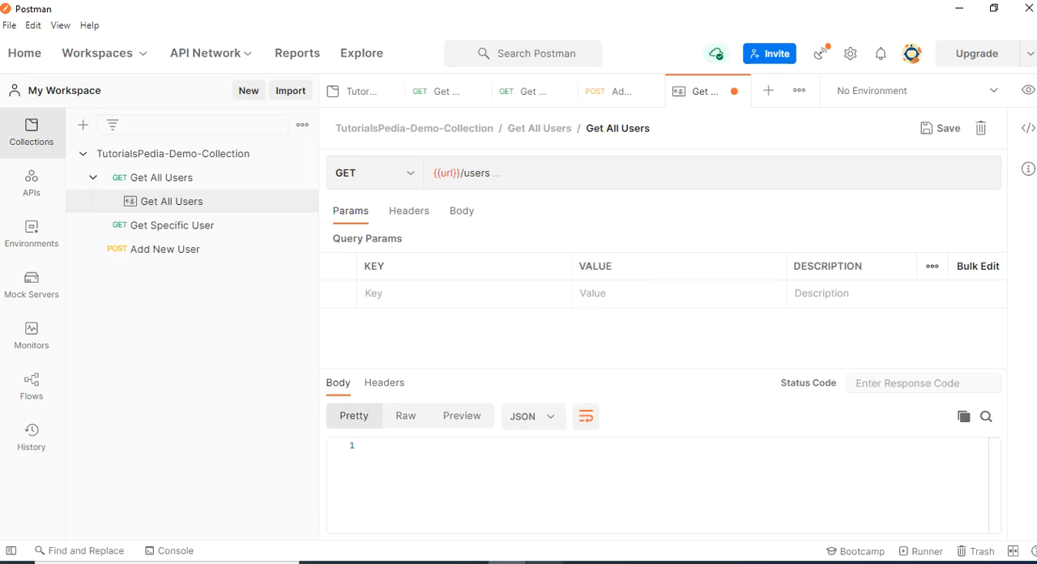
# Copy the entire JSON array of users from Notepad++ into the Get All Users example's response body in Postman and save the example
pyautogui.click(545, 562)
pyautogui.click(359, 386)
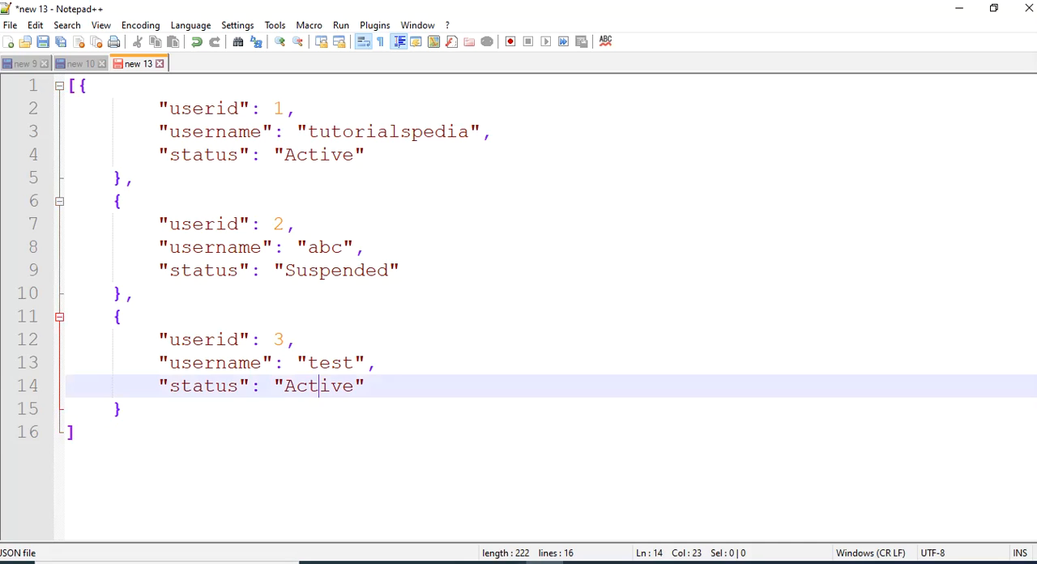
pyautogui.hotkey('ctrl', 'a')
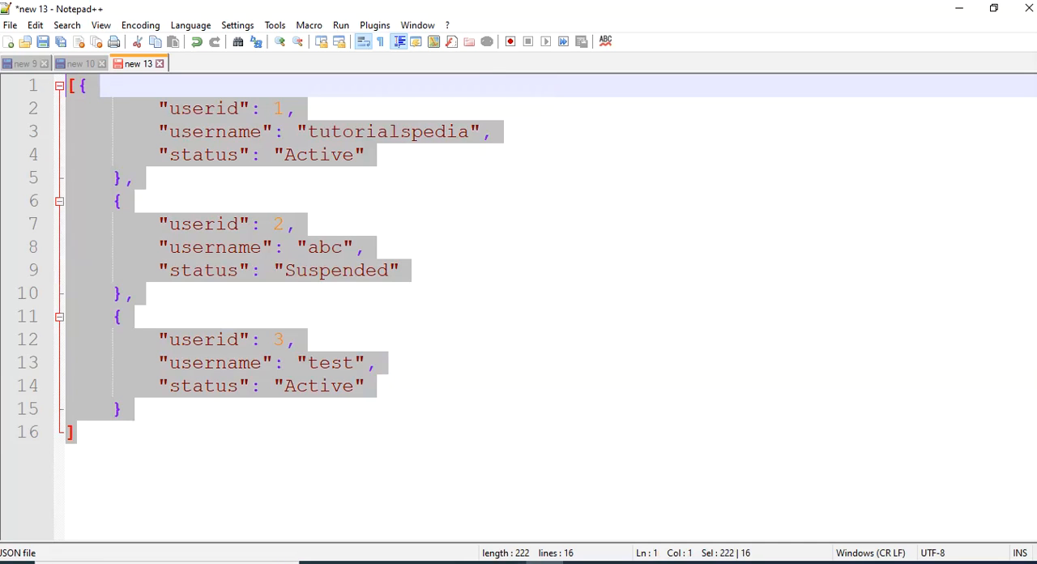
pyautogui.click(544, 562)
pyautogui.click(372, 446)
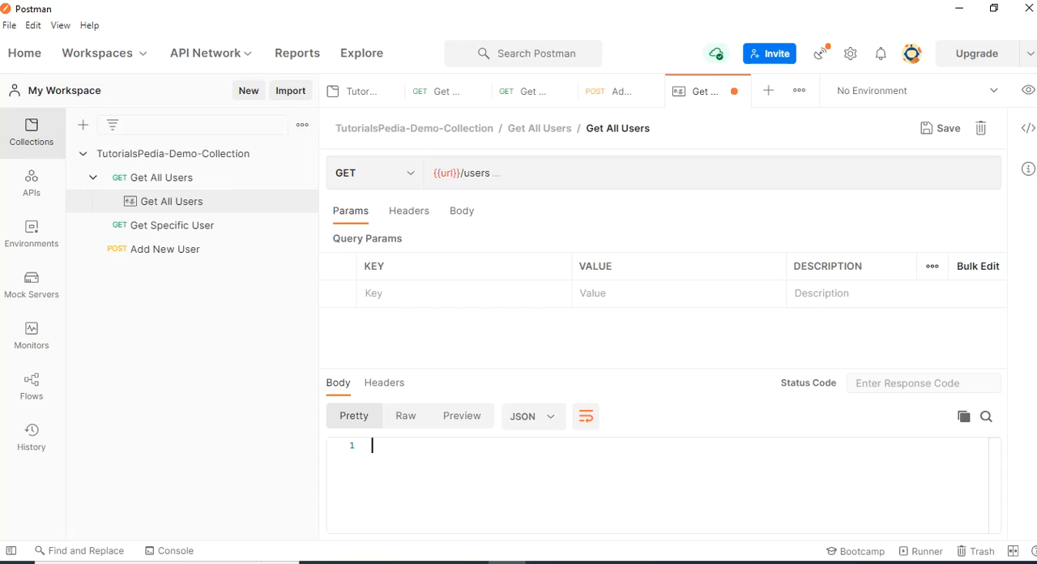
pyautogui.hotkey('ctrl', 'v')
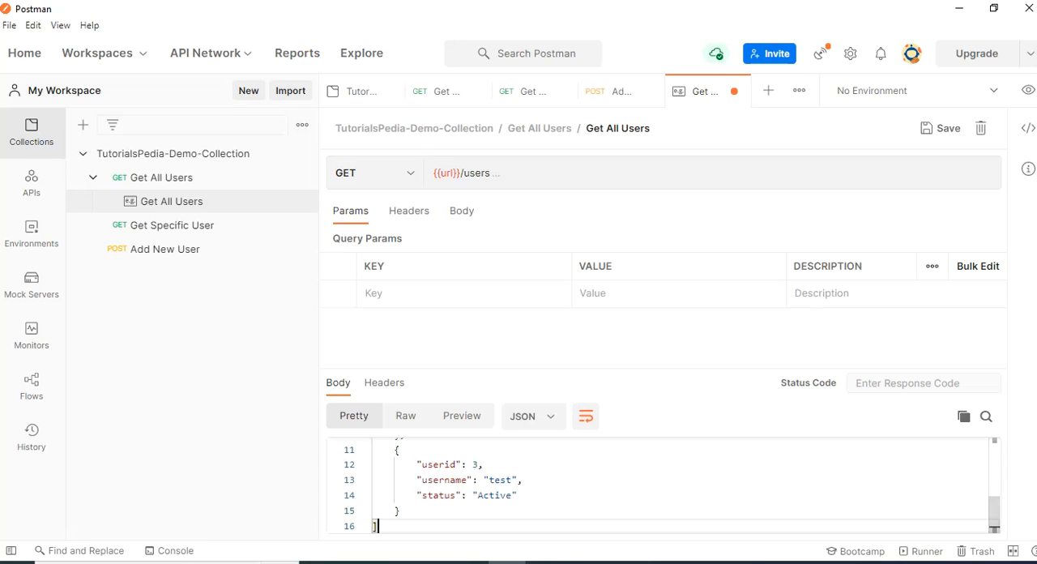
pyautogui.click(941, 128)
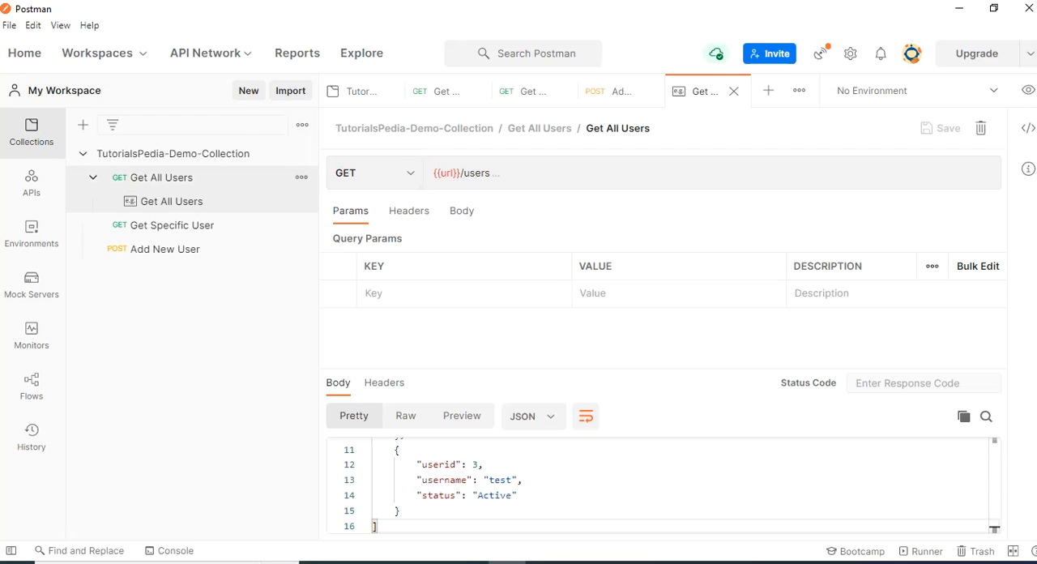
# Add an example to the Get Specific User request with the userid query parameter set to 1
pyautogui.click(301, 225)
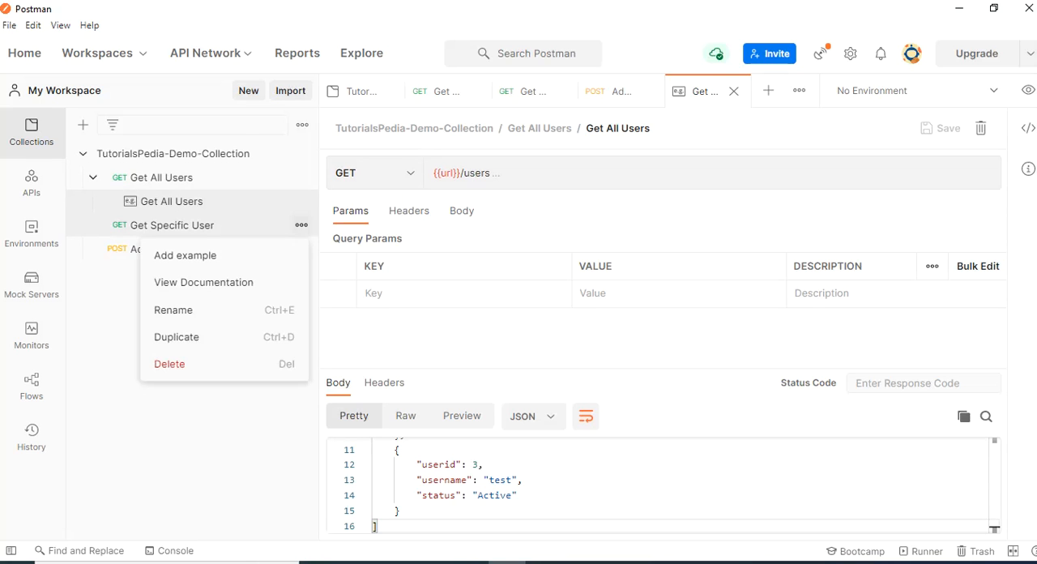
pyautogui.click(185, 256)
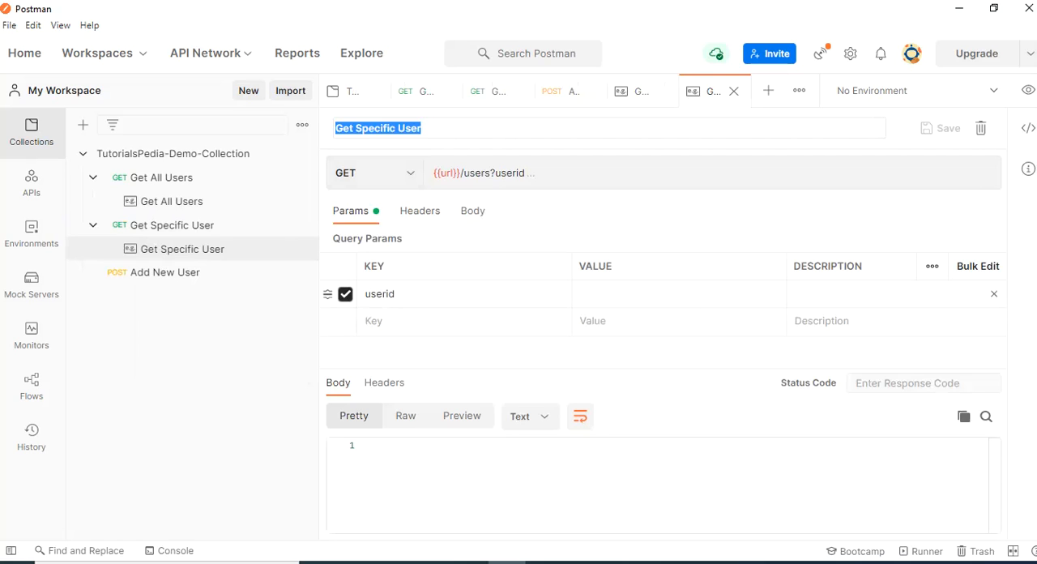
pyautogui.click(632, 295)
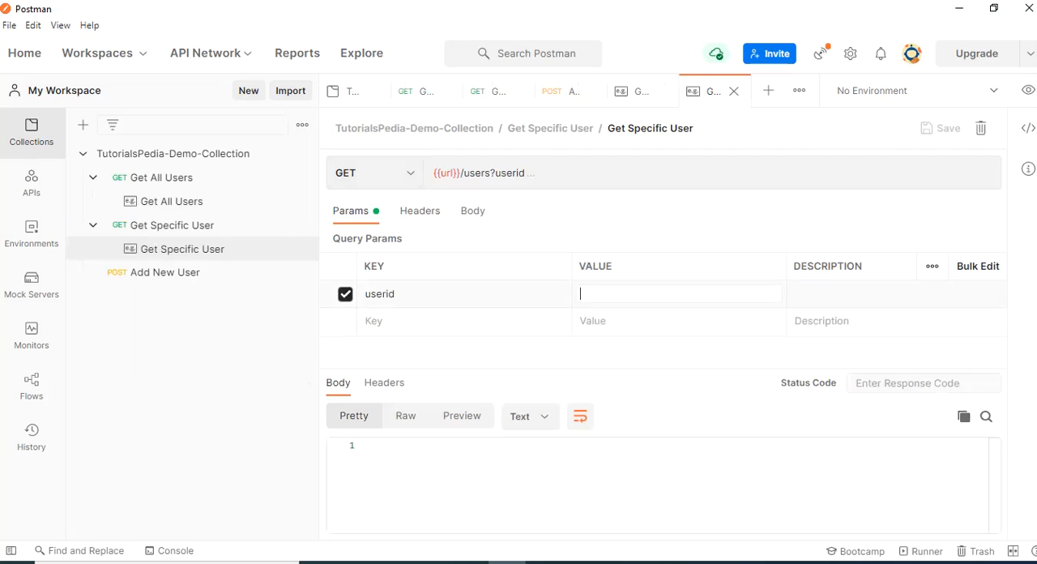
pyautogui.write('1')
# Copy only the userid 1 object from Notepad++ into the response body of the Get Specific User example in Postman
pyautogui.hotkey('alt', 'Tab')
pyautogui.click(171, 270)
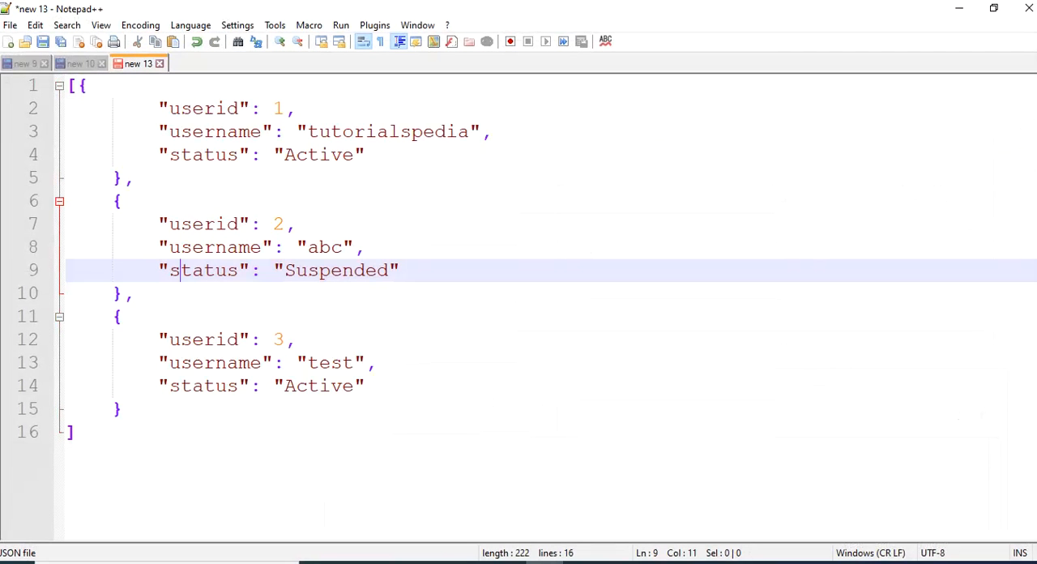
pyautogui.moveTo(123, 178); pyautogui.dragTo(77, 86)
pyautogui.hotkey('ctrl', 'c')
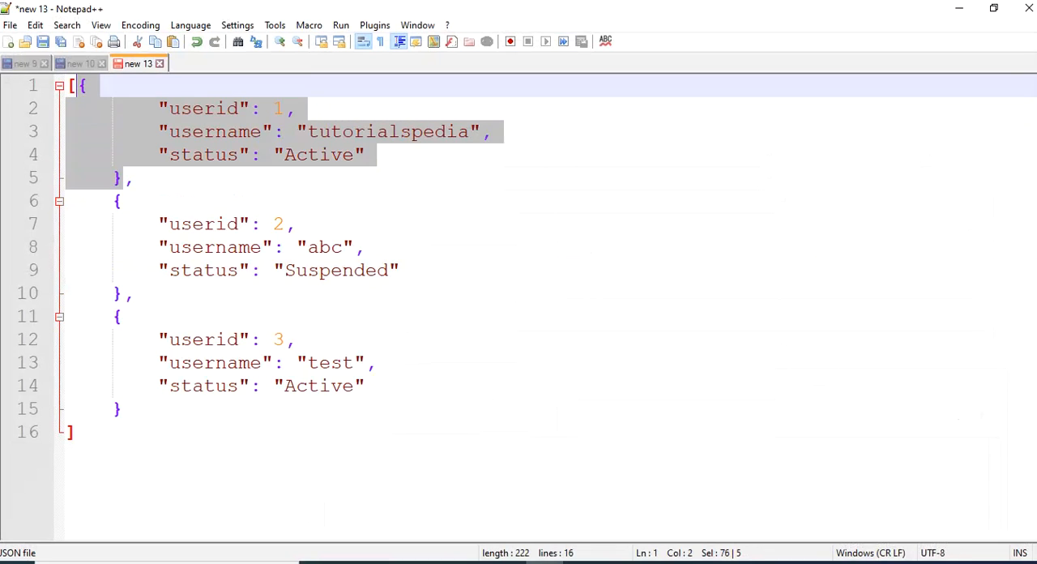
pyautogui.hotkey('alt', 'Tab')
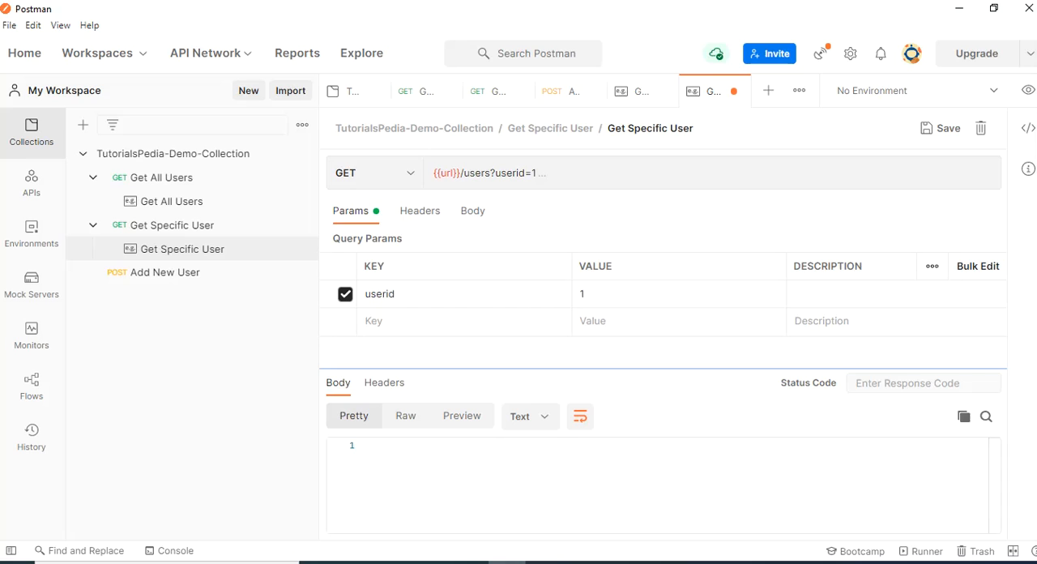
pyautogui.click(373, 445)
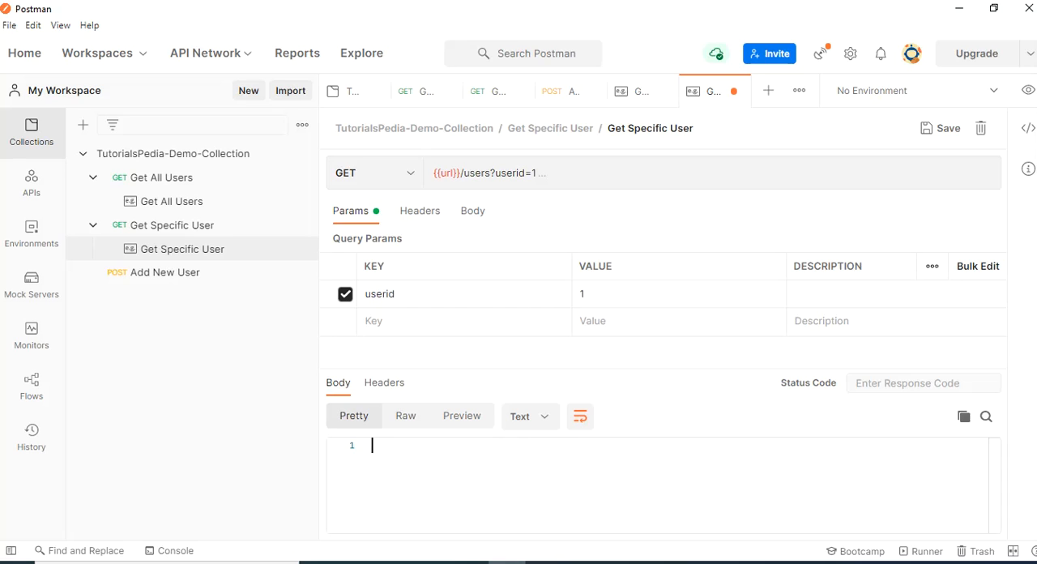
pyautogui.hotkey('ctrl', 'v')
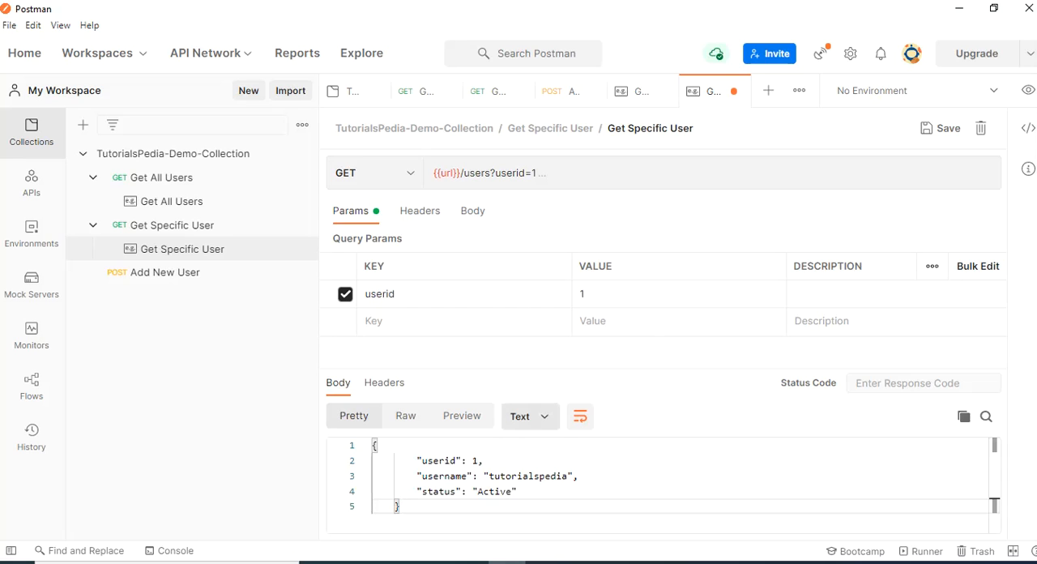
# Set the response body format of the userid 1 example to JSON and save the example
pyautogui.click(528, 415)
pyautogui.click(529, 275)
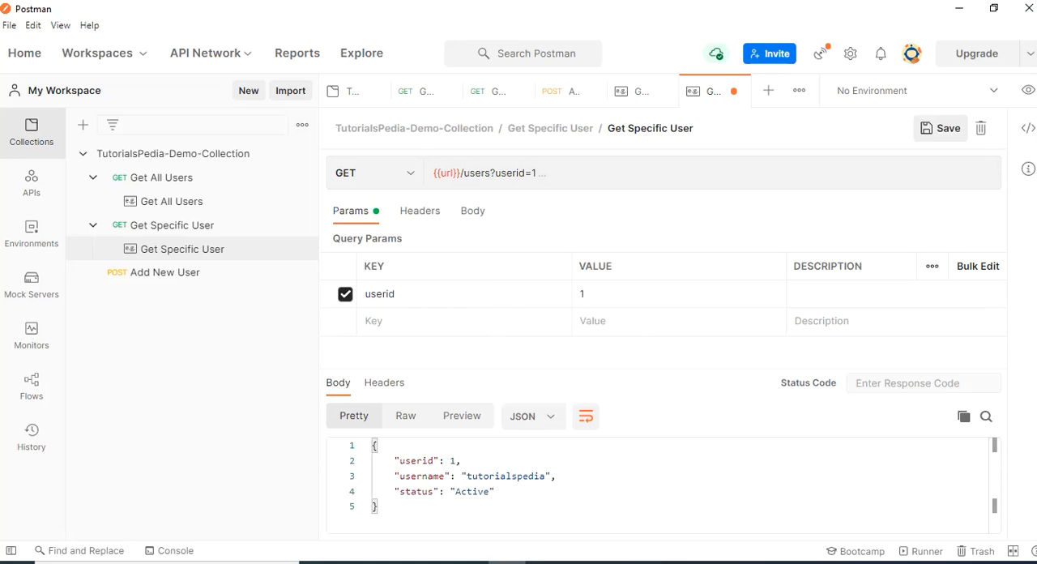
pyautogui.click(941, 128)
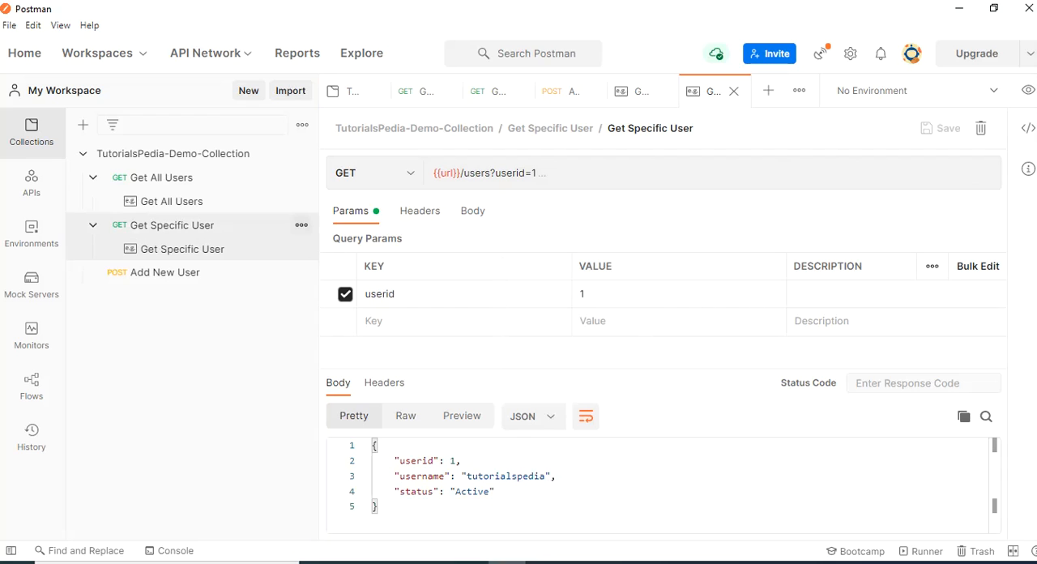
# Add a second example to the Get Specific User request with the userid query parameter set to 2
pyautogui.click(302, 225)
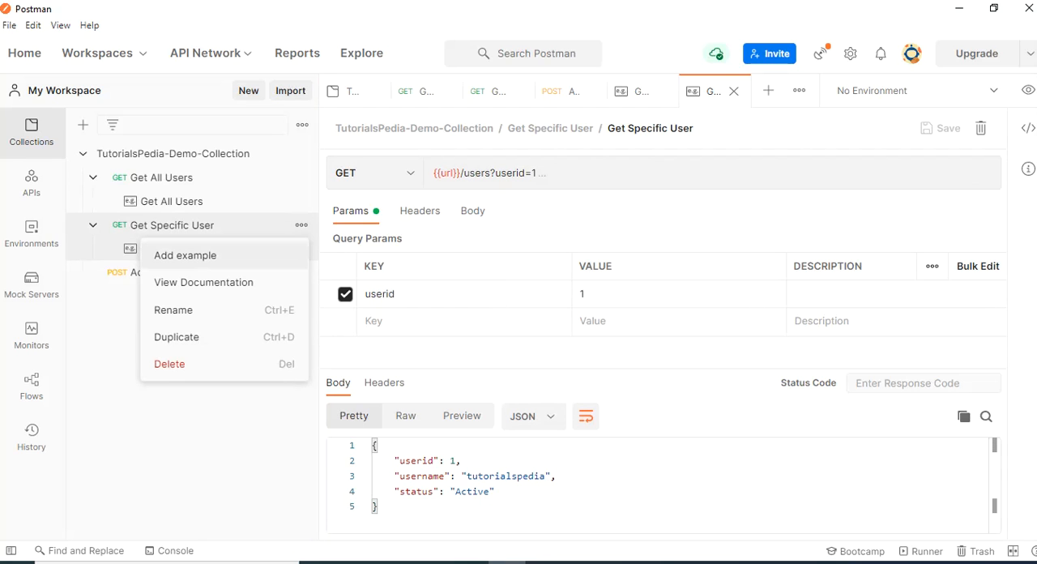
pyautogui.click(184, 256)
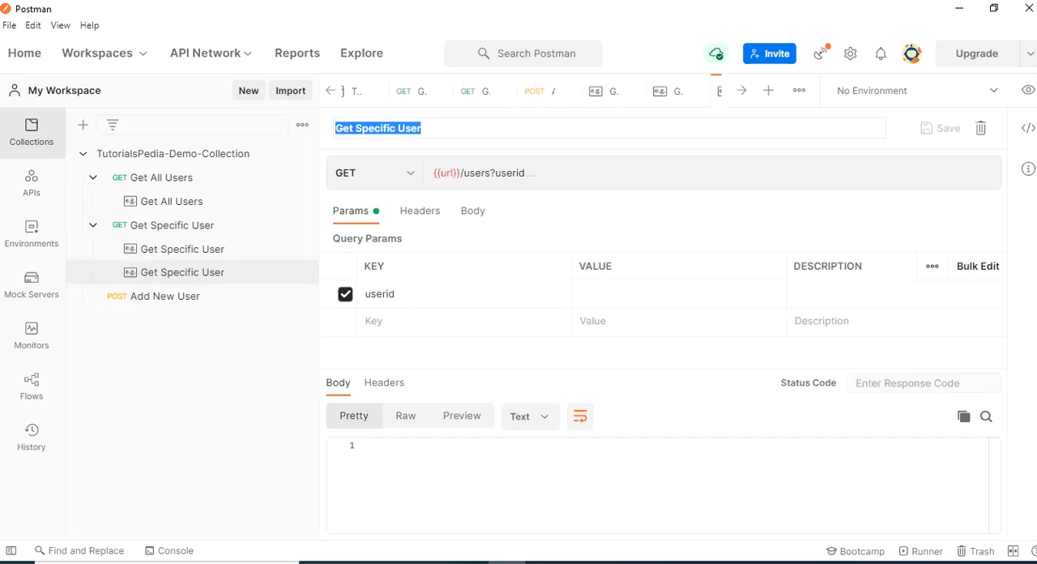
pyautogui.click(616, 294)
pyautogui.write('2')
# Copy the userid 2 object from Notepad++ into the second Get Specific User example's response body in Postman
pyautogui.click(373, 445)
pyautogui.click(545, 563)
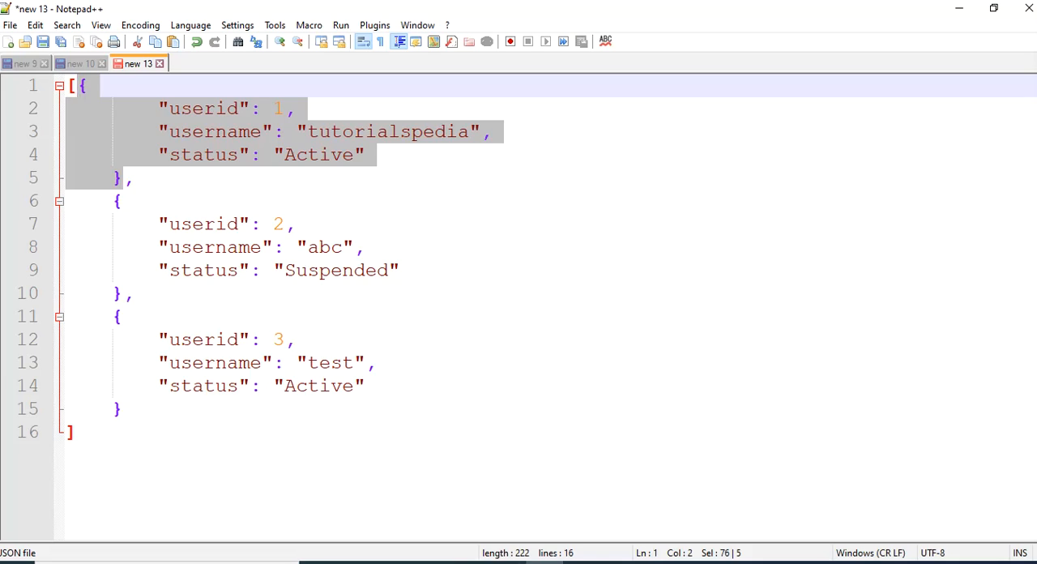
pyautogui.moveTo(123, 294); pyautogui.dragTo(112, 201)
pyautogui.hotkey('ctrl', 'c')
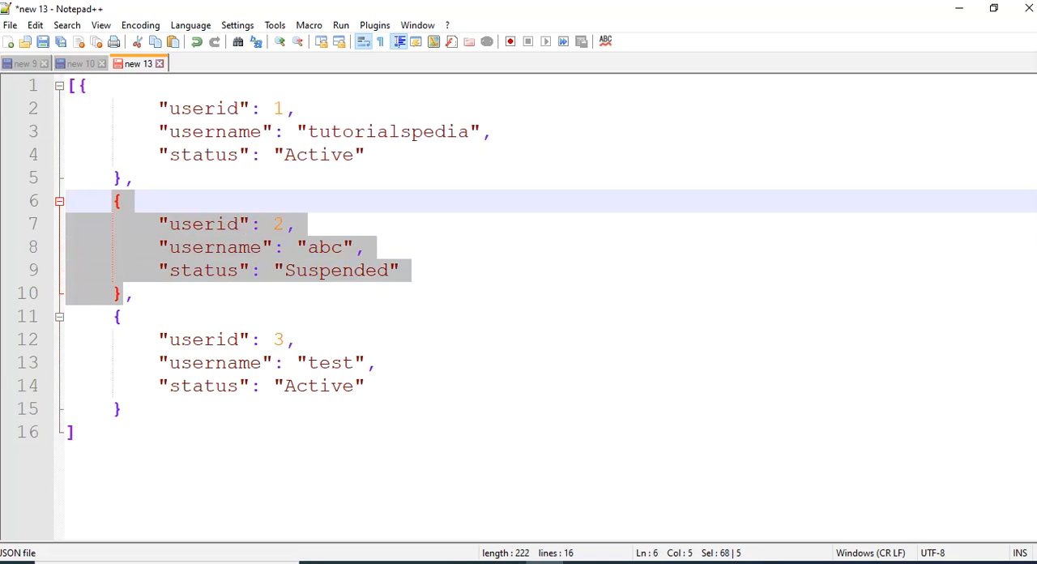
pyautogui.click(507, 562)
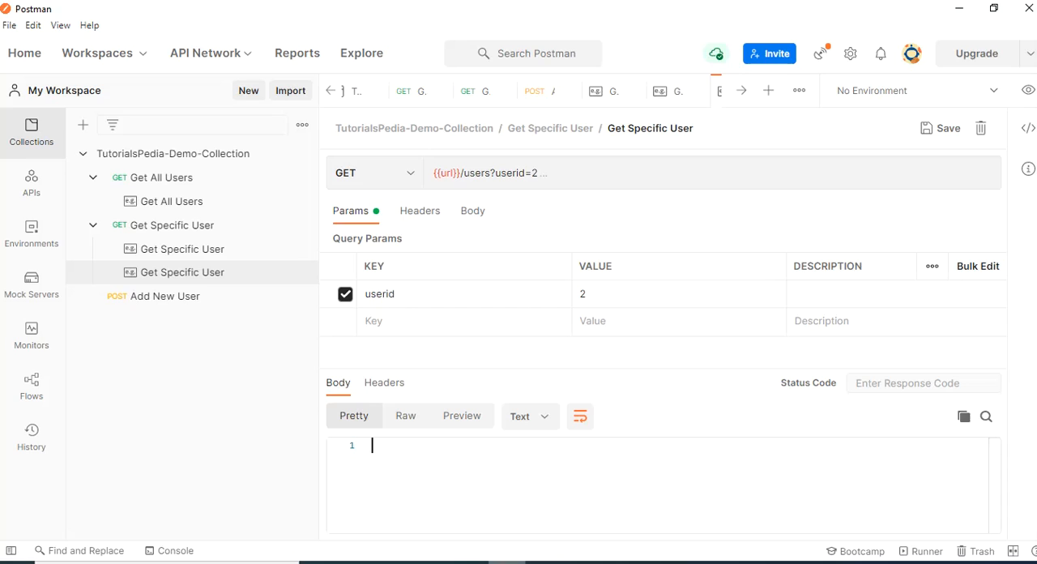
pyautogui.hotkey('ctrl', 'v')
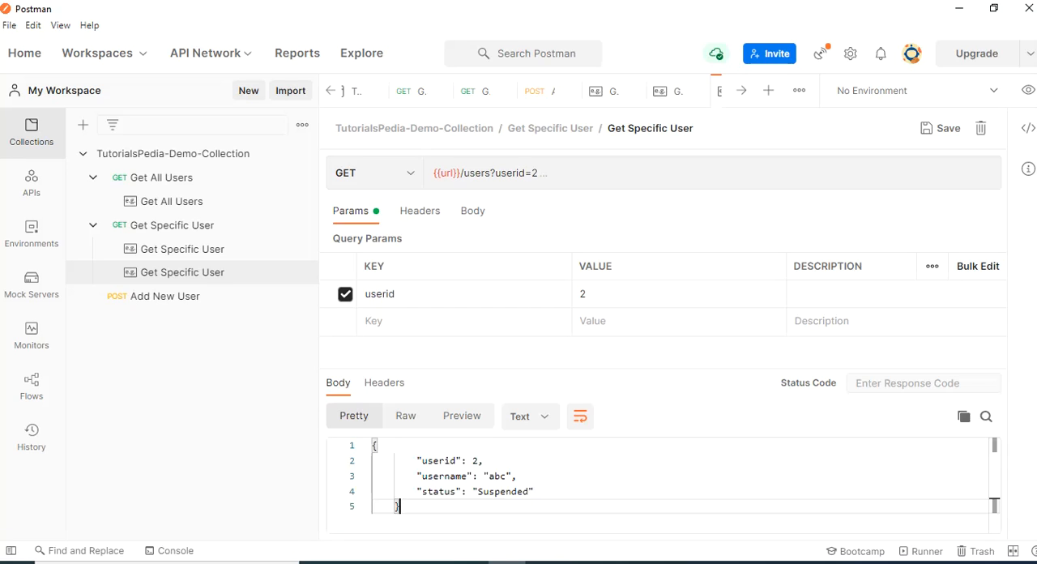
# Set the response body format of the userid 2 example to JSON and save the example
pyautogui.click(529, 415)
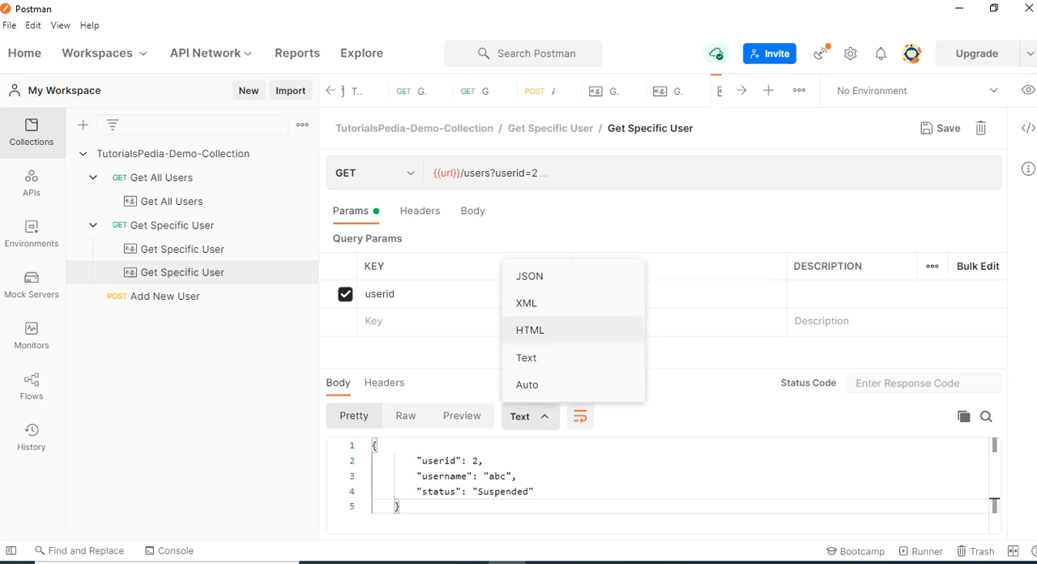
pyautogui.click(532, 275)
pyautogui.click(496, 476)
pyautogui.hotkey('ctrl', 's')
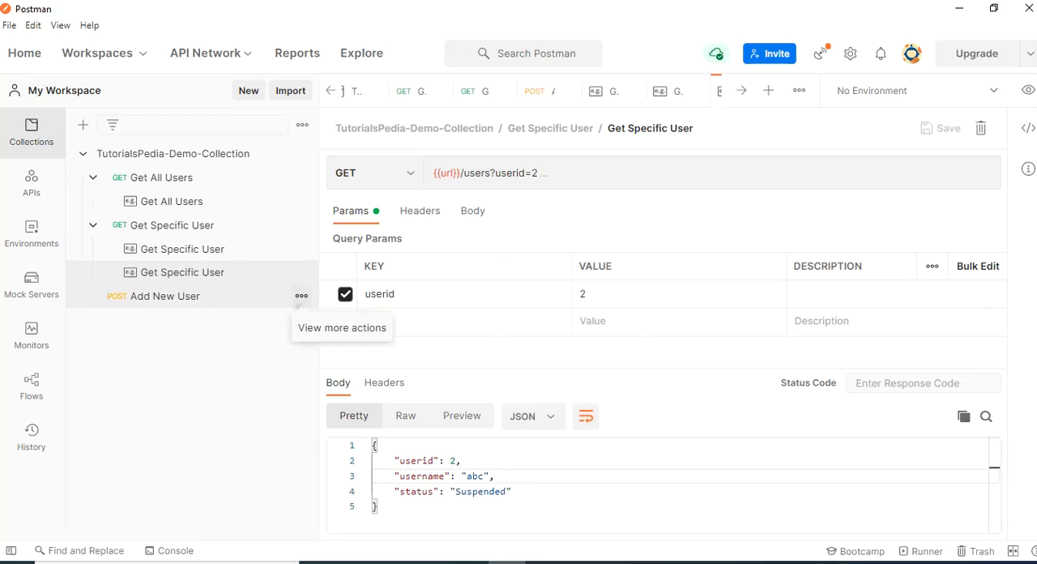
# Add an example to the Add New User request and give it a request header with the key Content-Type
pyautogui.click(301, 295)
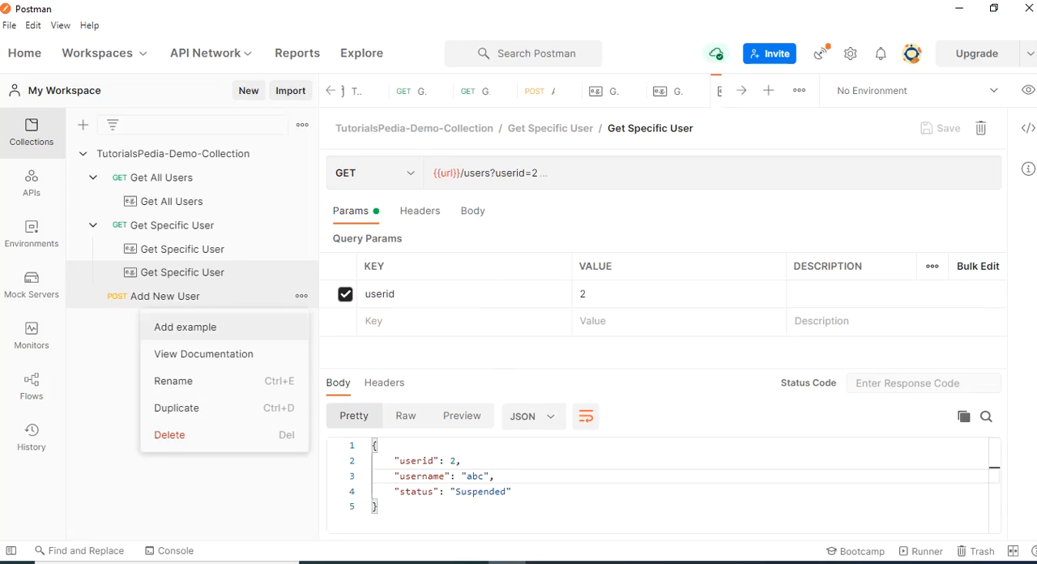
pyautogui.click(184, 327)
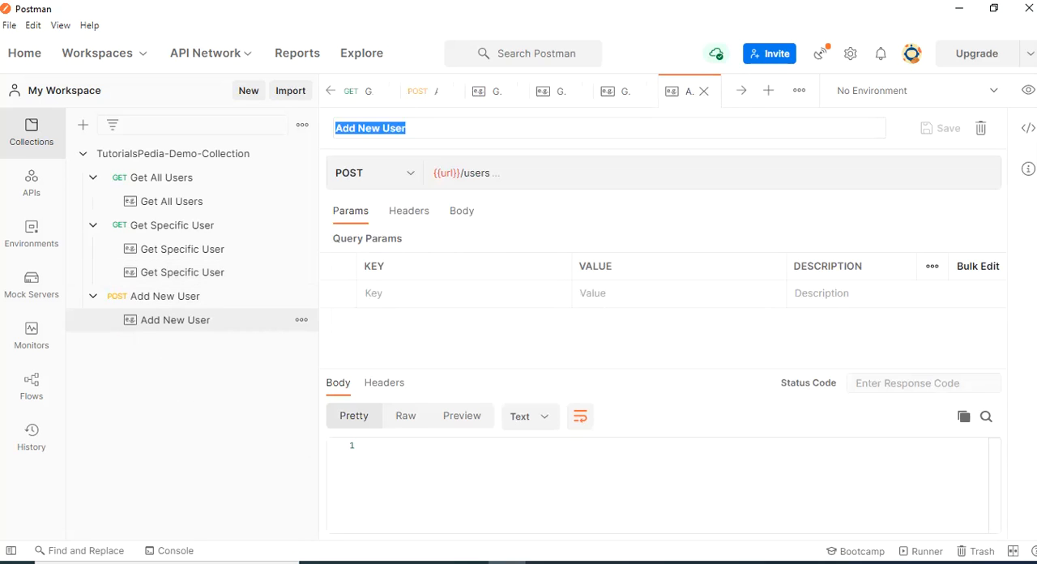
pyautogui.click(409, 210)
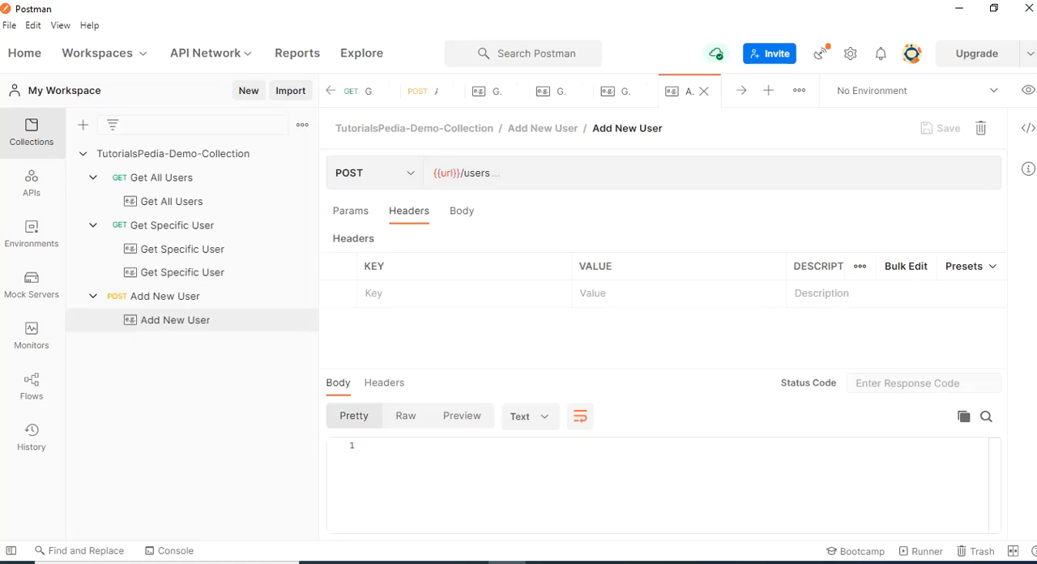
pyautogui.click(374, 293)
pyautogui.write('conent-t')
pyautogui.press('BackSpace')
pyautogui.press('BackSpace')
pyautogui.press('BackSpace')
pyautogui.press('BackSpace')
pyautogui.press('BackSpace')
pyautogui.press('BackSpace')
pyautogui.press('BackSpace')
pyautogui.press('BackSpace')
pyautogui.write('cont')
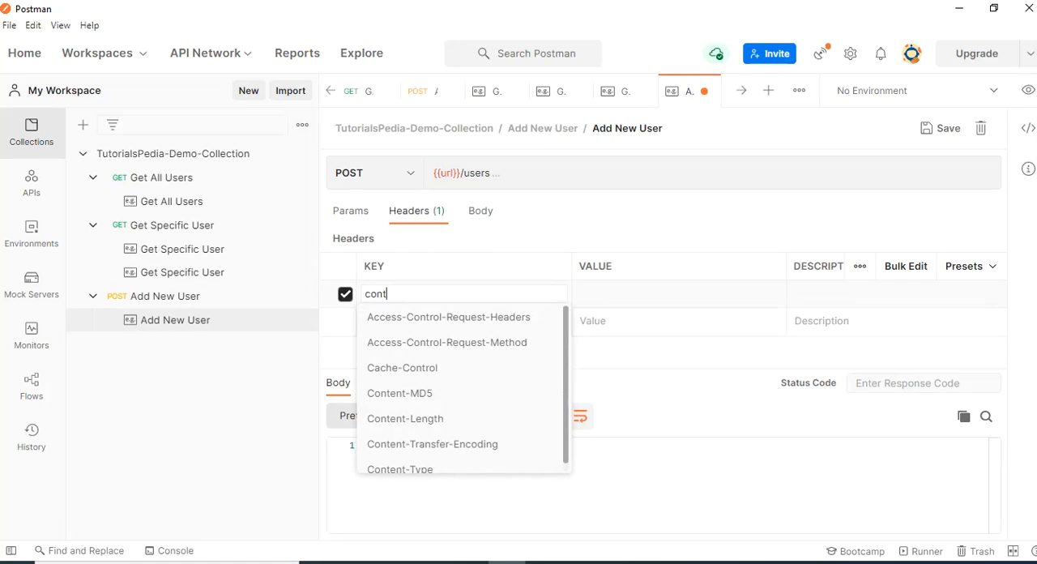
pyautogui.write('ent')
pyautogui.press('Down')
pyautogui.press('Down')
pyautogui.press('Down')
pyautogui.press('Down')
pyautogui.press('Return')
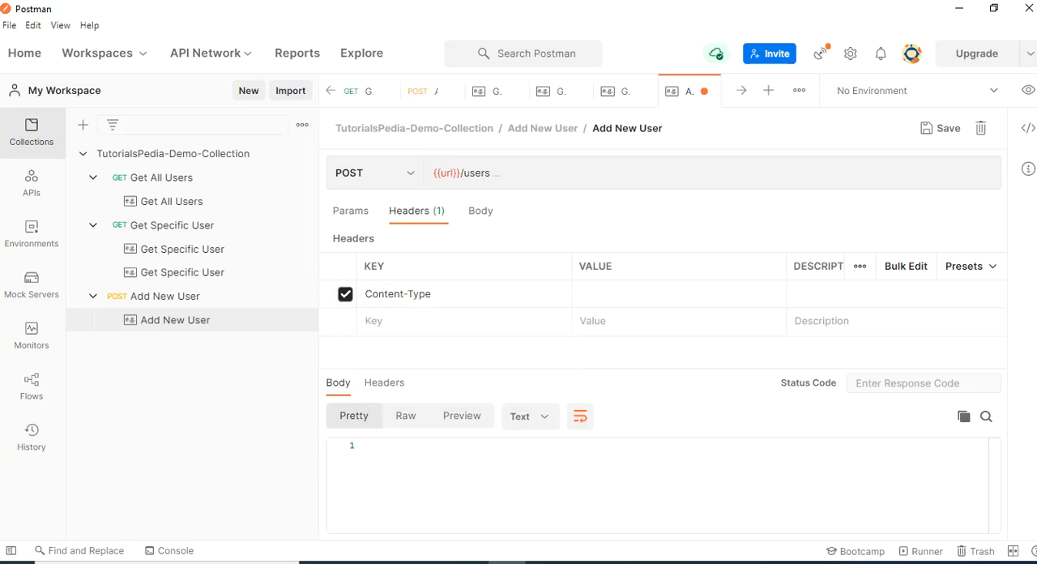
# Set the value of the Add New User example's Content-Type header to application/json
pyautogui.press('Tab')
pyautogui.write('appli')
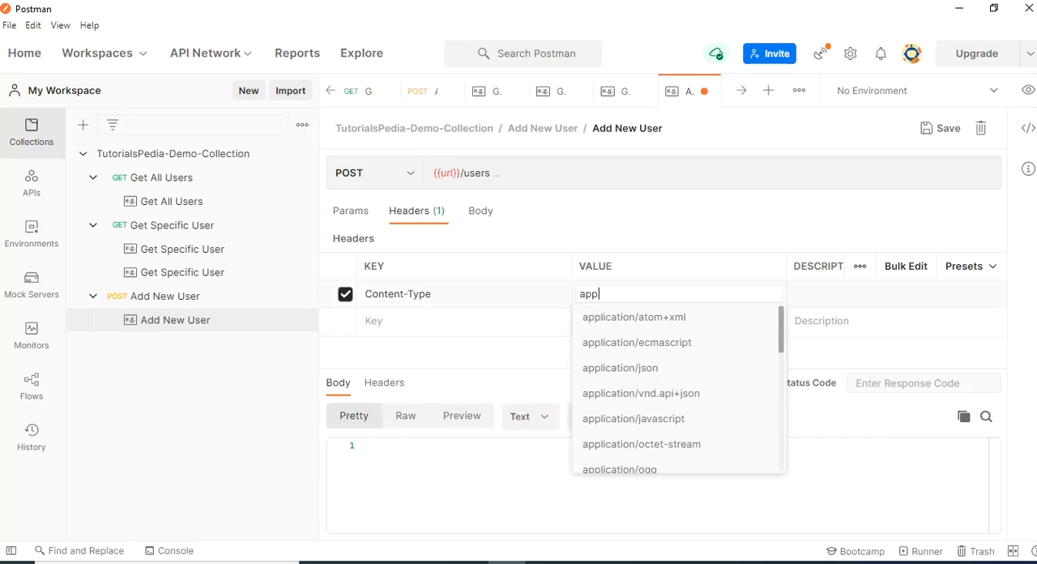
pyautogui.press('Down')
pyautogui.press('Down')
pyautogui.press('Down')
pyautogui.press('Return')
# Check the source JSON in Notepad++ and paste the copied userid 2 object into the Add New User example's response body in Postman
pyautogui.click(373, 445)
pyautogui.hotkey('alt', 'Tab')
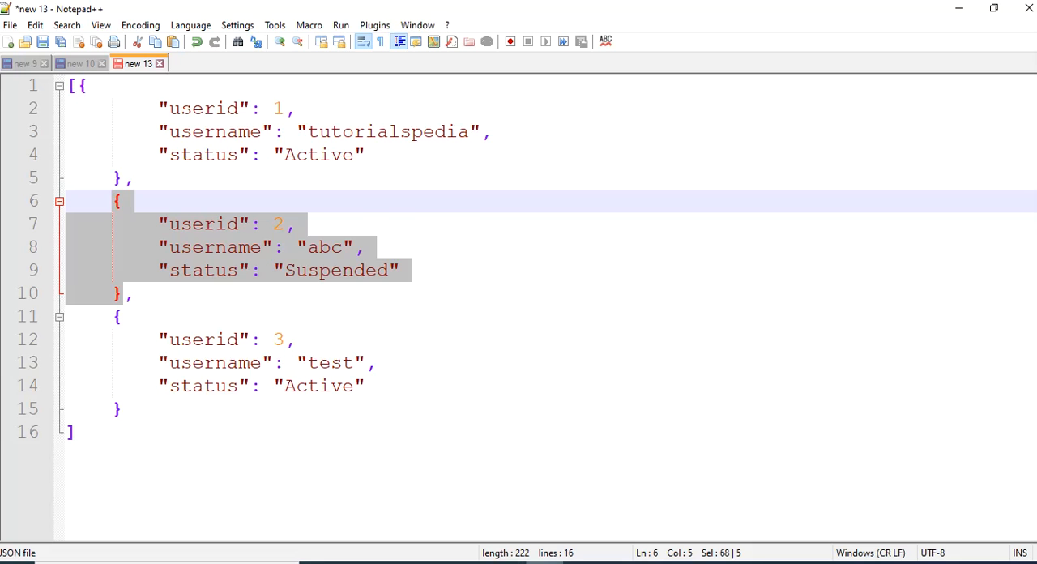
pyautogui.hotkey('alt', 'Tab')
pyautogui.hotkey('ctrl', 'v')
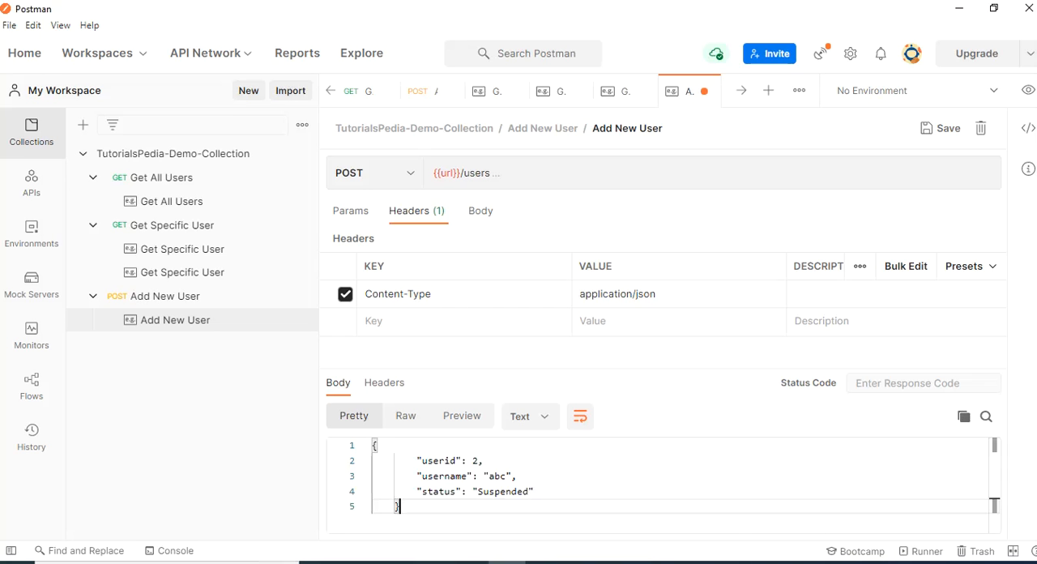
# Edit the Add New User example's response body: userid 99, username as the person's full name, and status New
pyautogui.write('99')
pyautogui.doubleClick(502, 476)
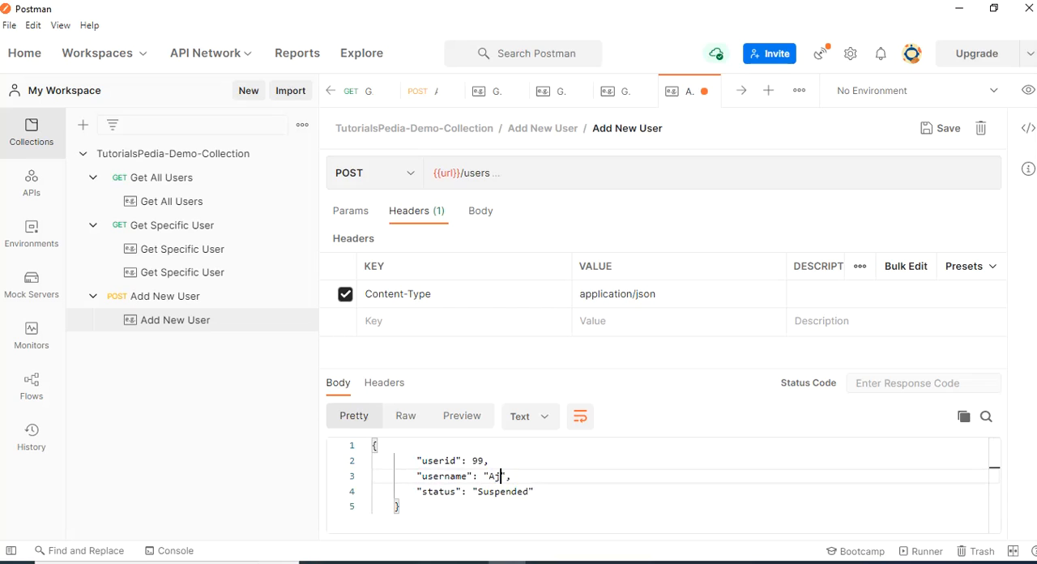
pyautogui.doubleClick(504, 492)
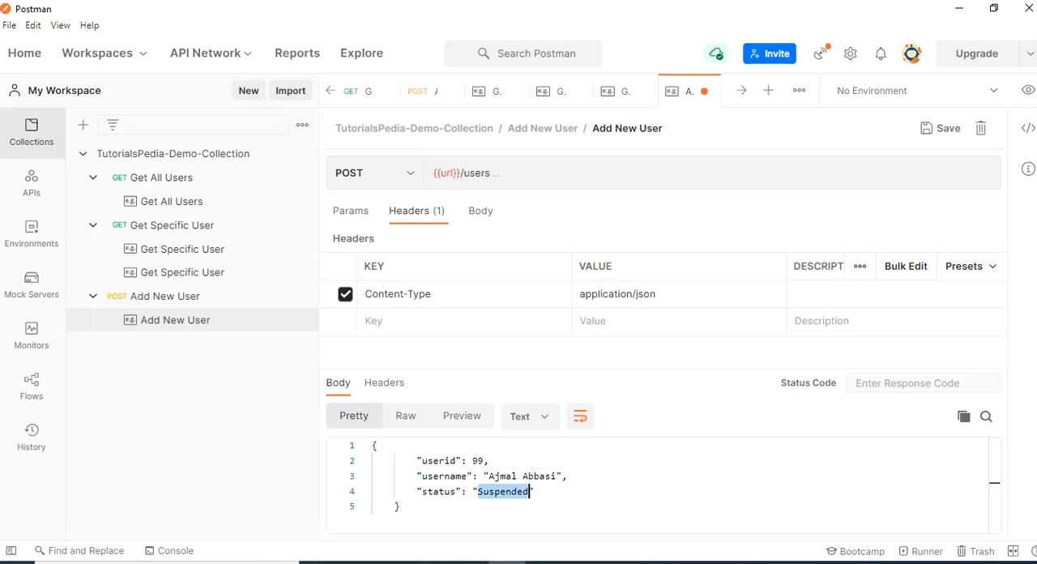
pyautogui.write('New')
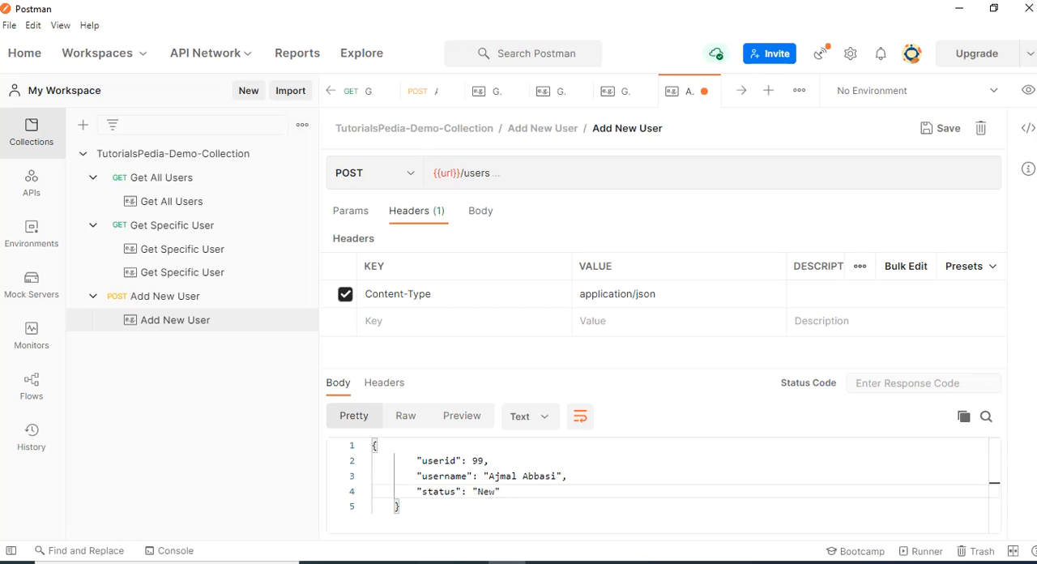
# Set the Add New User example's response format to JSON and its status code to 201 Created, and save the example
pyautogui.click(529, 415)
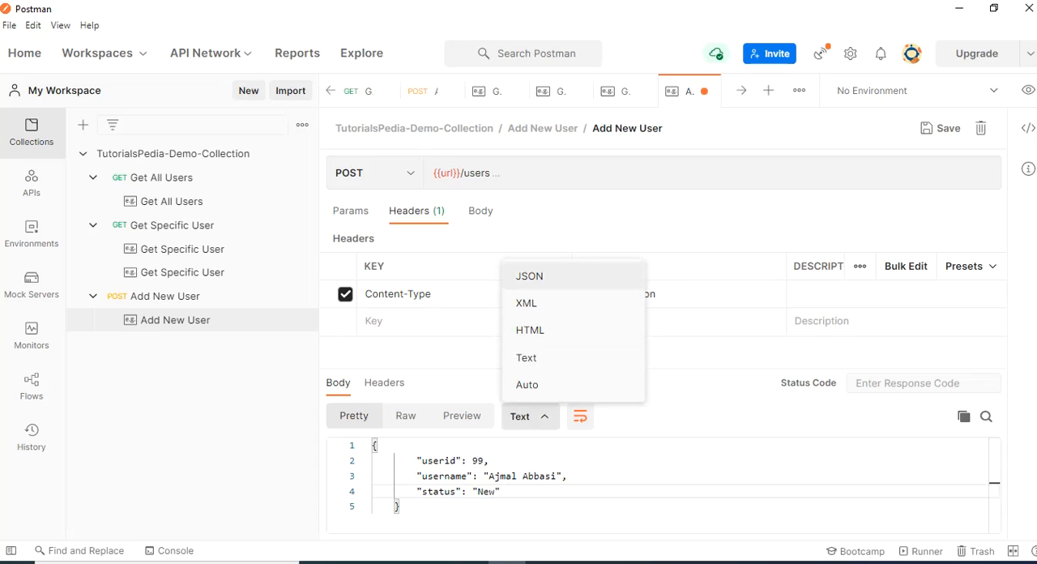
pyautogui.click(529, 277)
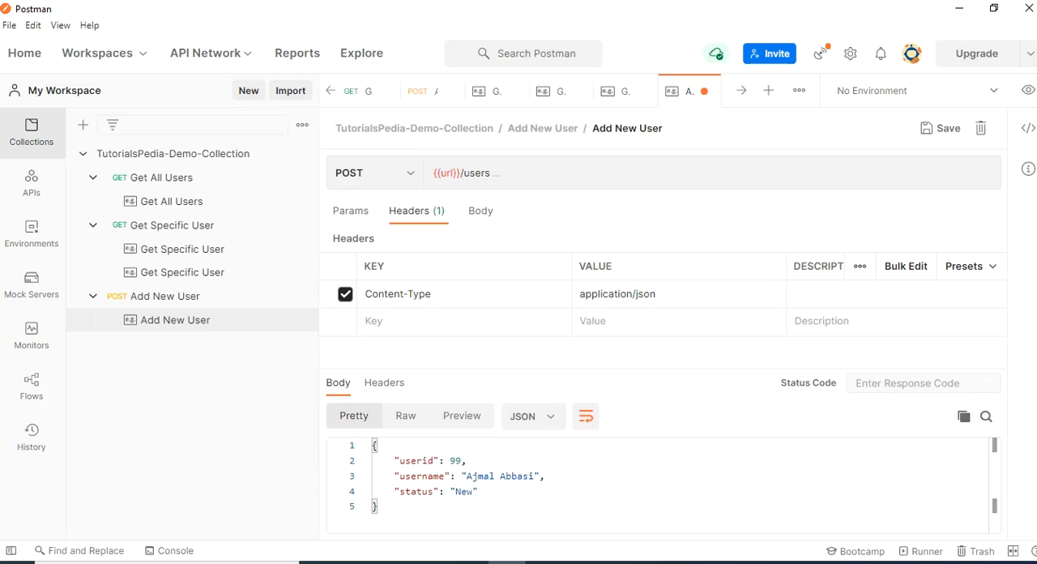
pyautogui.click(922, 384)
pyautogui.write('201')
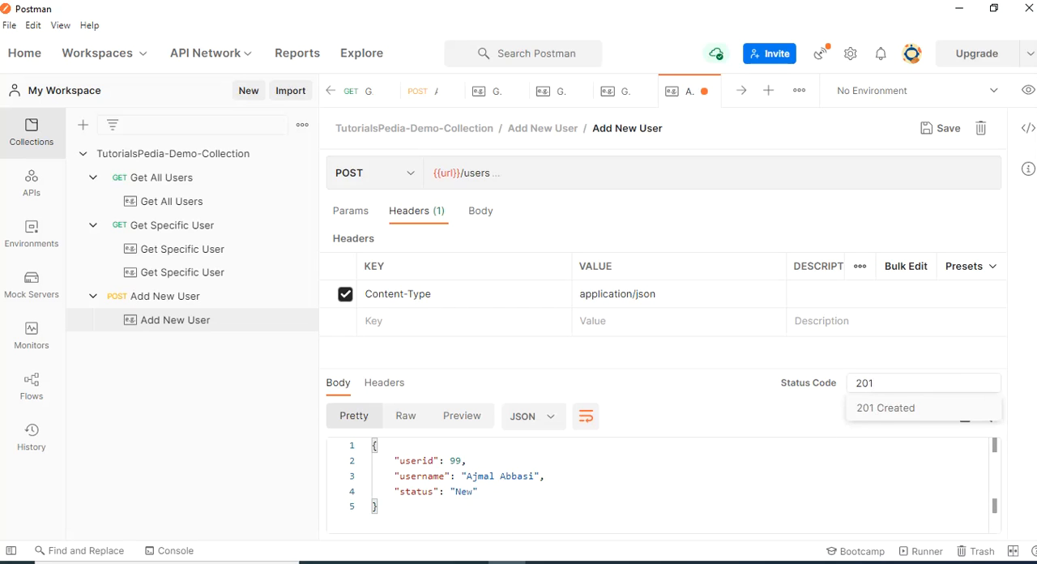
pyautogui.press('Return')
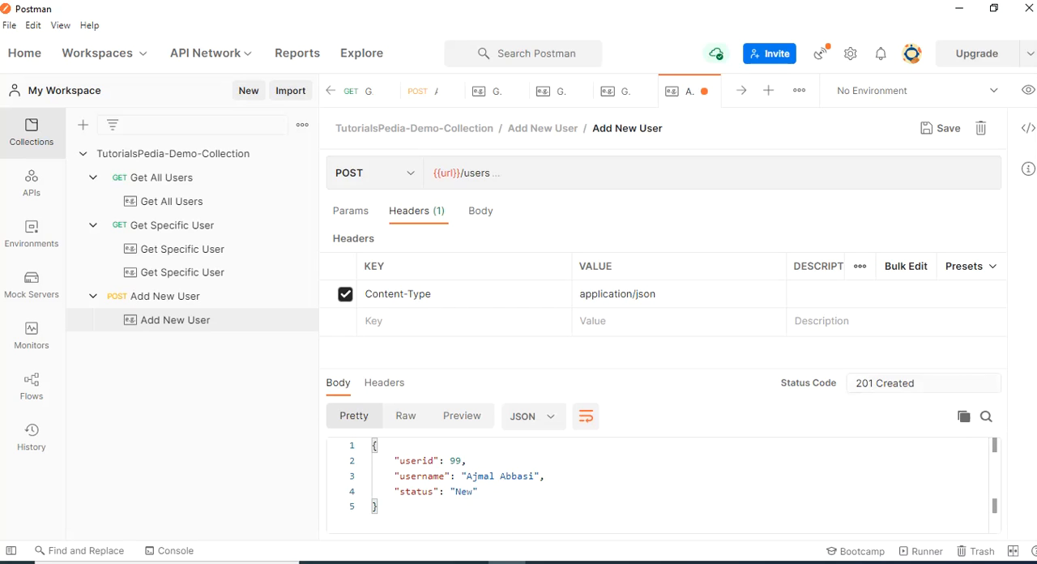
pyautogui.click(546, 477)
pyautogui.hotkey('ctrl', 's')
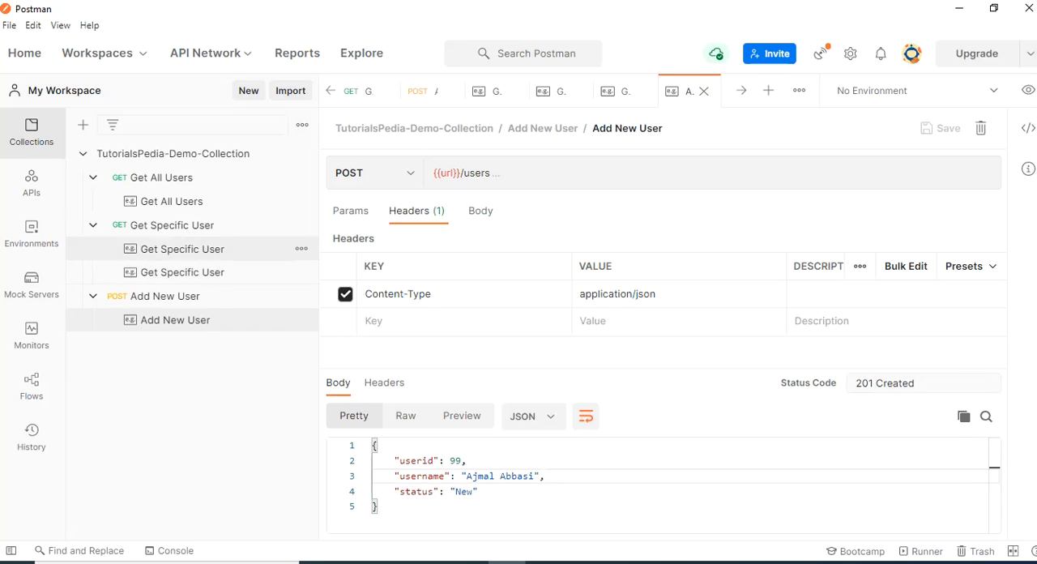
# Set the status code of the Get All Users example to 200 OK and save the example
pyautogui.click(171, 201)
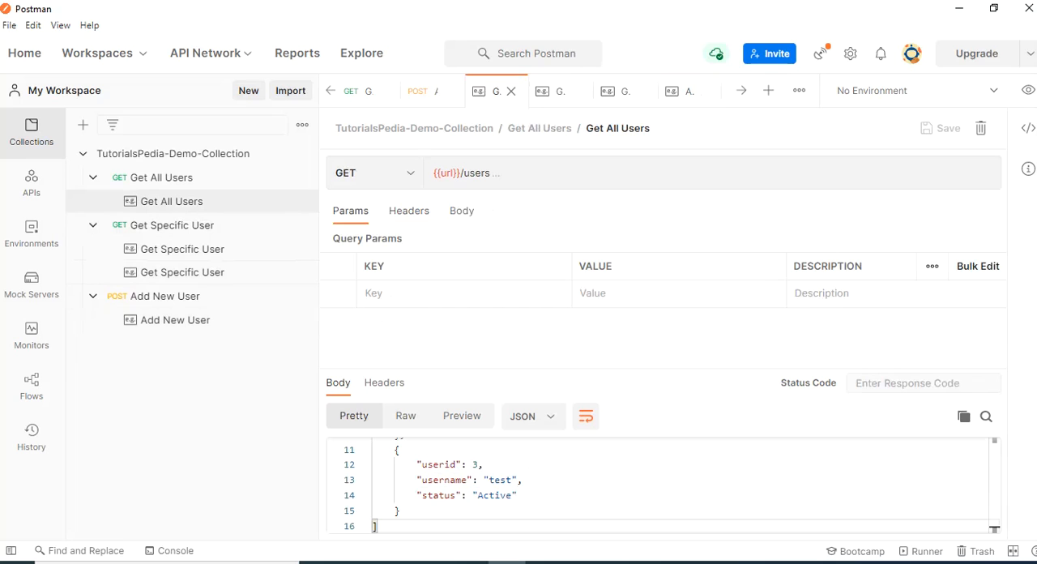
pyautogui.click(908, 383)
pyautogui.write('200')
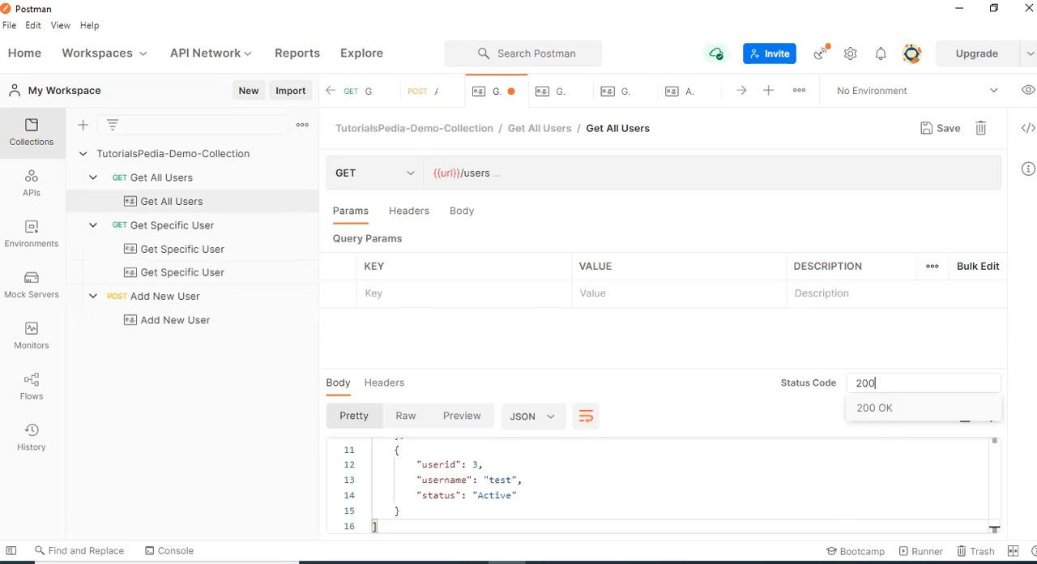
pyautogui.press('Return')
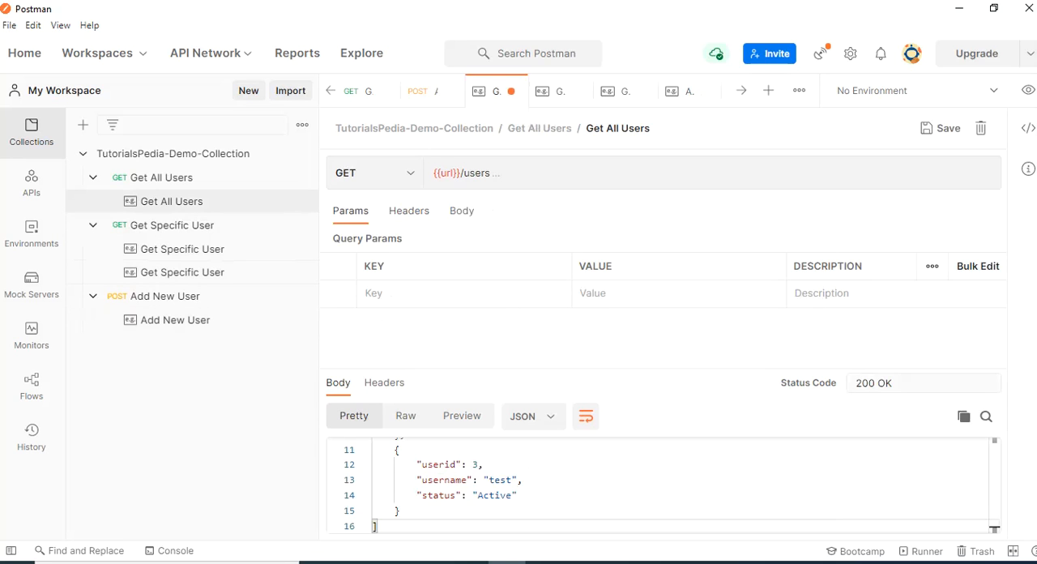
pyautogui.hotkey('ctrl', 's')
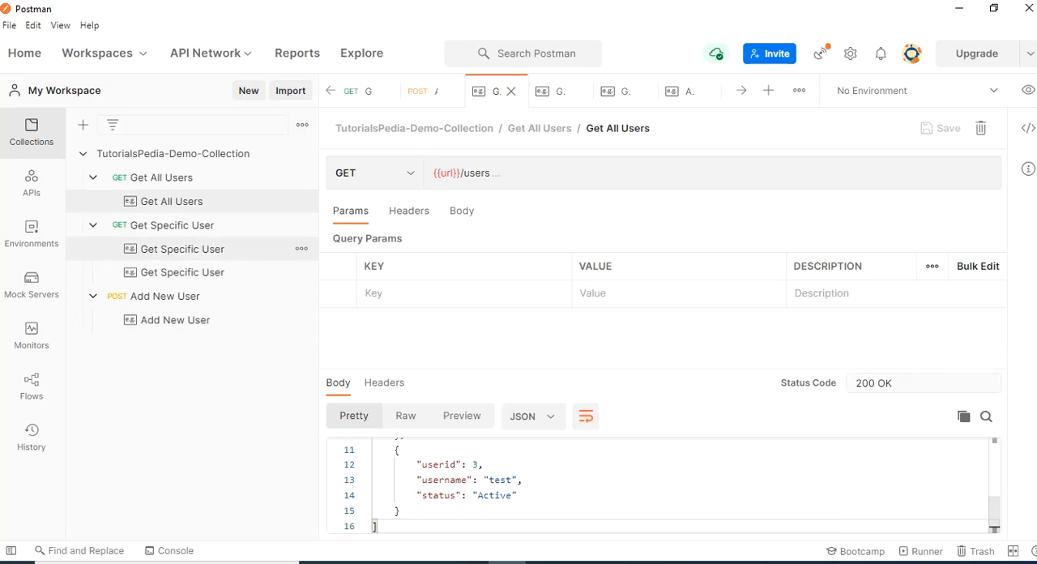
# Set the status code of the Get Specific User example for userid 1 to 200 OK and save it
pyautogui.click(182, 249)
pyautogui.click(923, 383)
pyautogui.write('200')
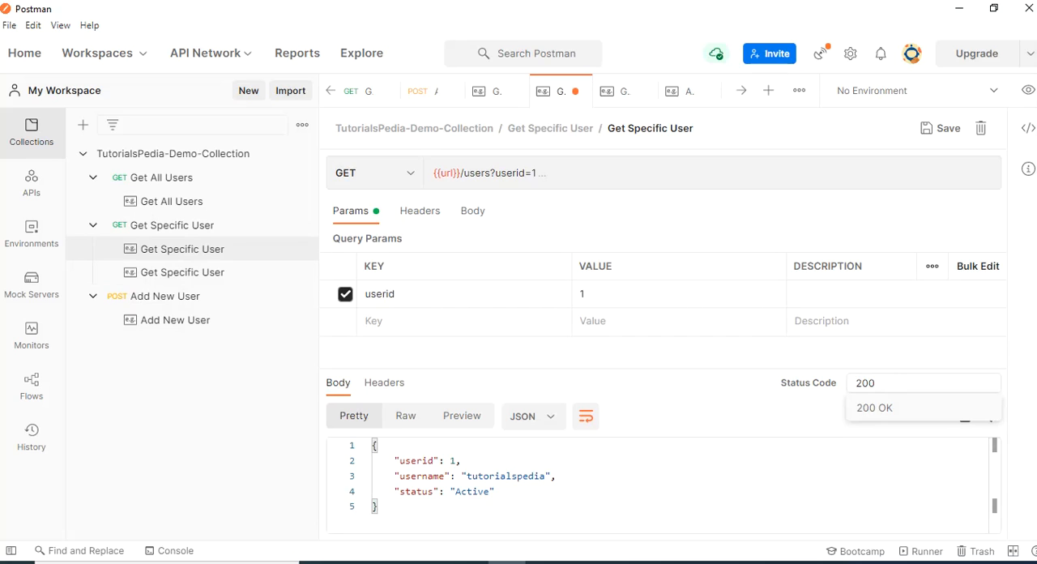
pyautogui.press('Return')
pyautogui.hotkey('ctrl', 's')
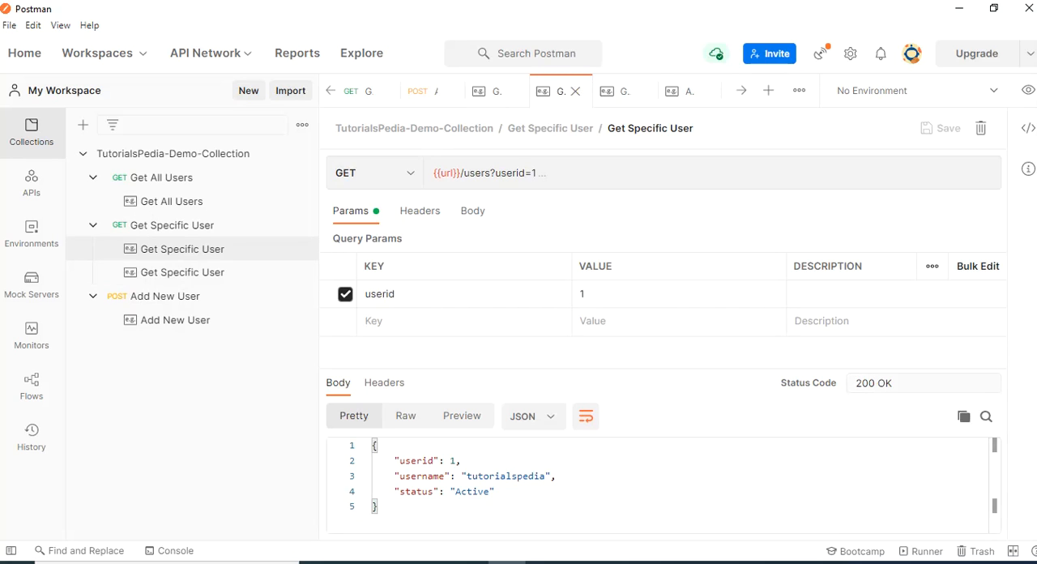
# Set the status code of the Get Specific User example for userid 2 to 200 OK and save it
pyautogui.click(183, 272)
pyautogui.click(923, 384)
pyautogui.write('200')
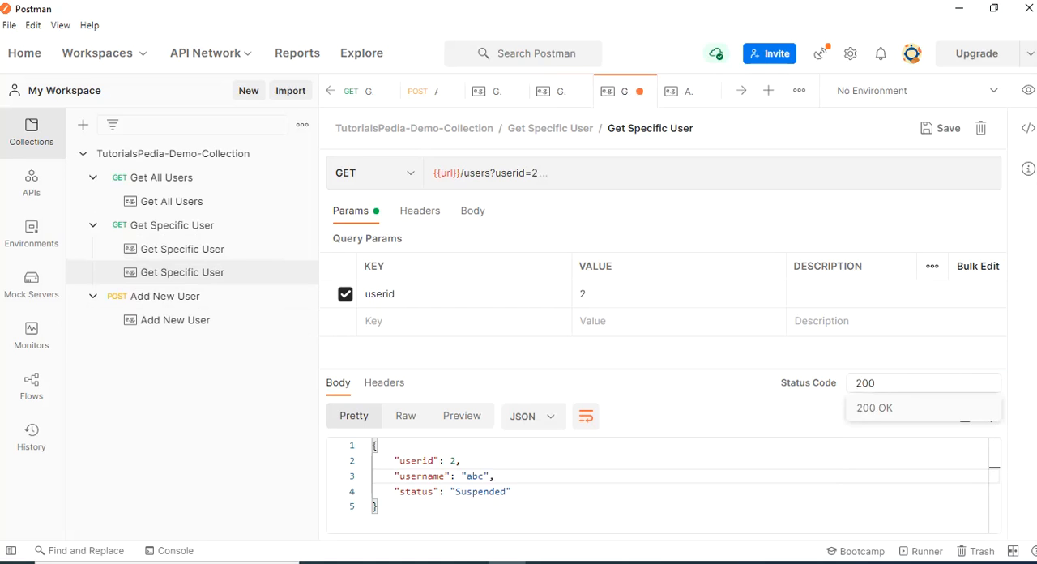
pyautogui.press('Return')
pyautogui.hotkey('ctrl', 's')
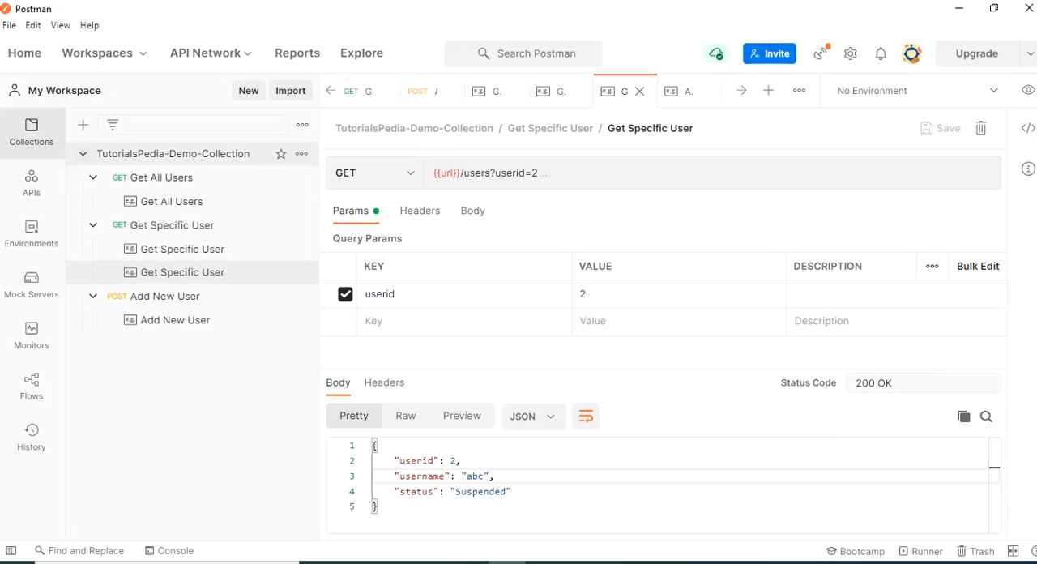
# Create a mock server named TutorialsPedia-Demo-Mock from TutorialsPedia-Demo-Collection, keeping its URL saved as an environment variable
pyautogui.click(82, 153)
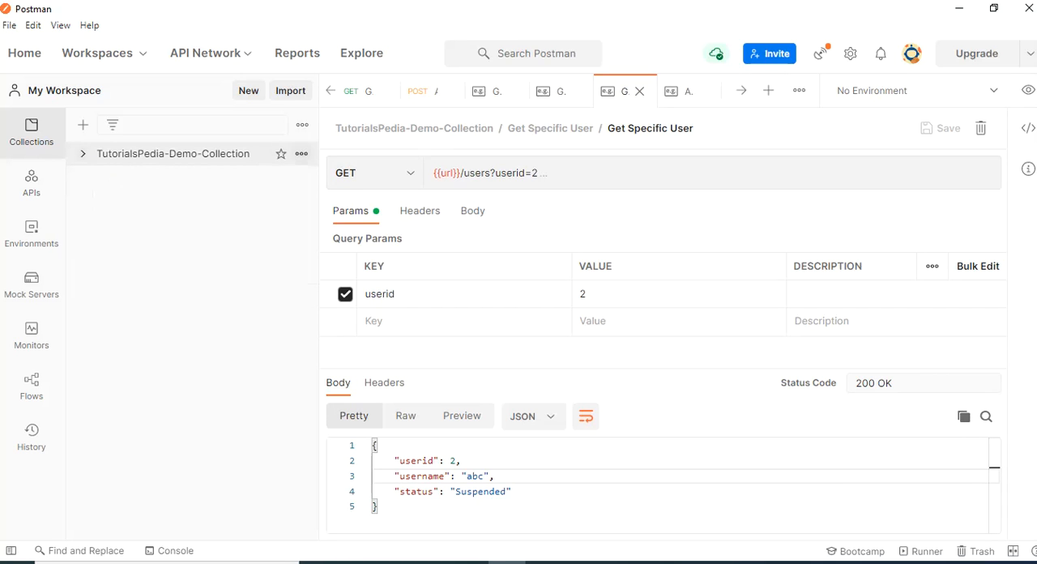
pyautogui.click(301, 153)
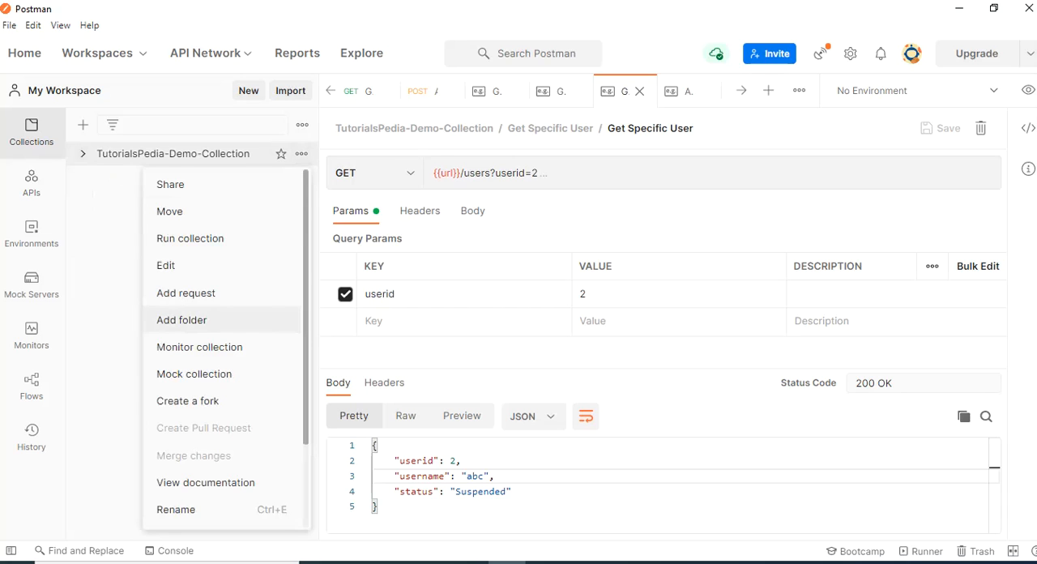
pyautogui.click(193, 374)
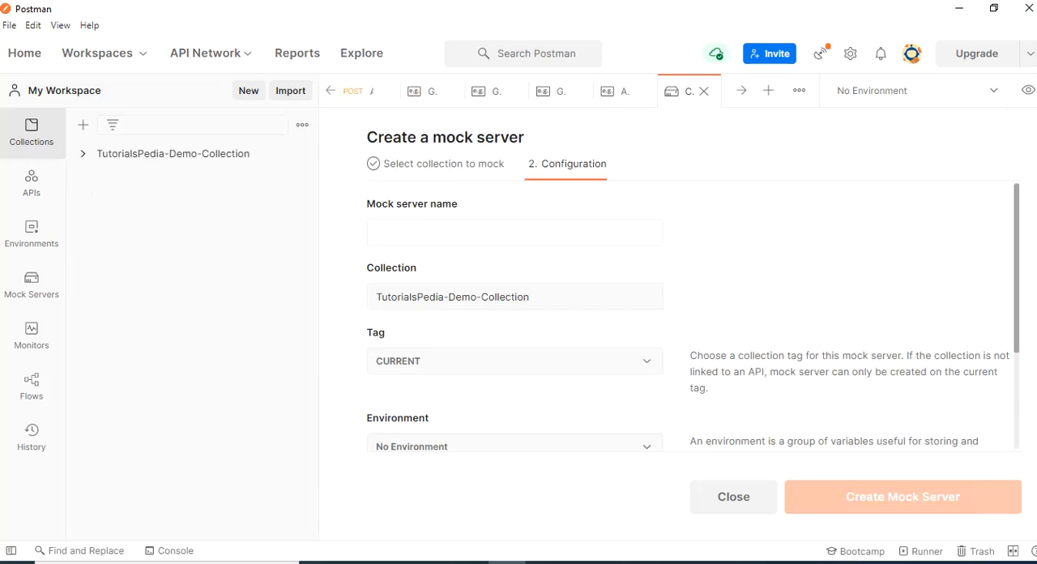
pyautogui.write('Tu')
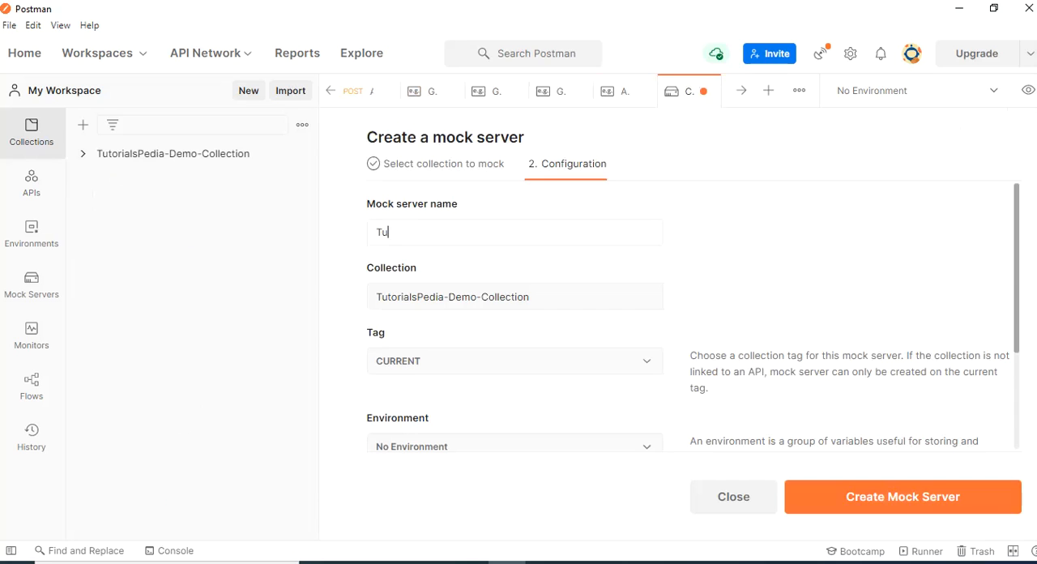
pyautogui.write('torialsPedia-Dem')
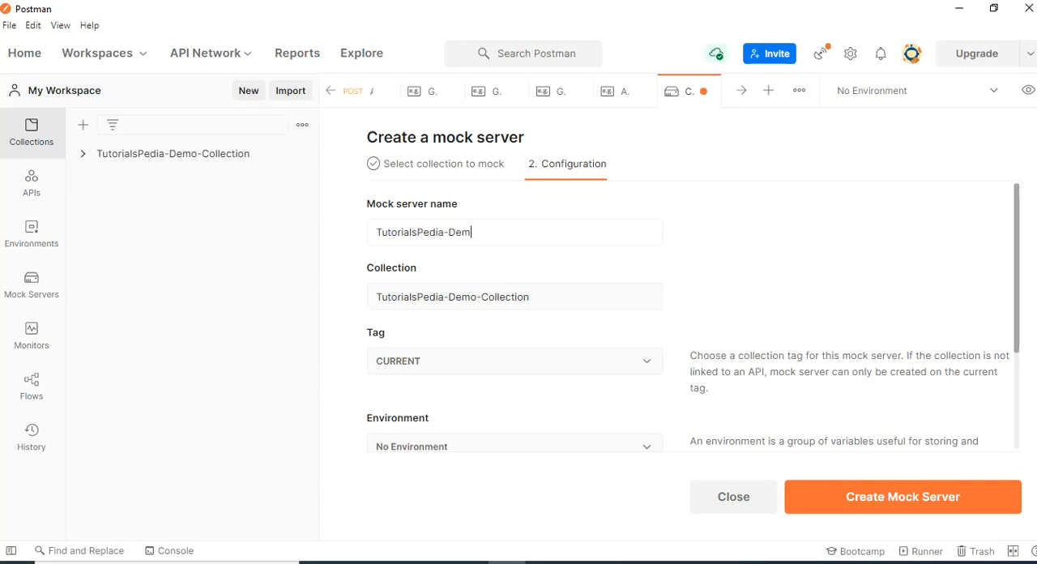
pyautogui.write('o_Mock')
pyautogui.scroll(-1, 692, 316)
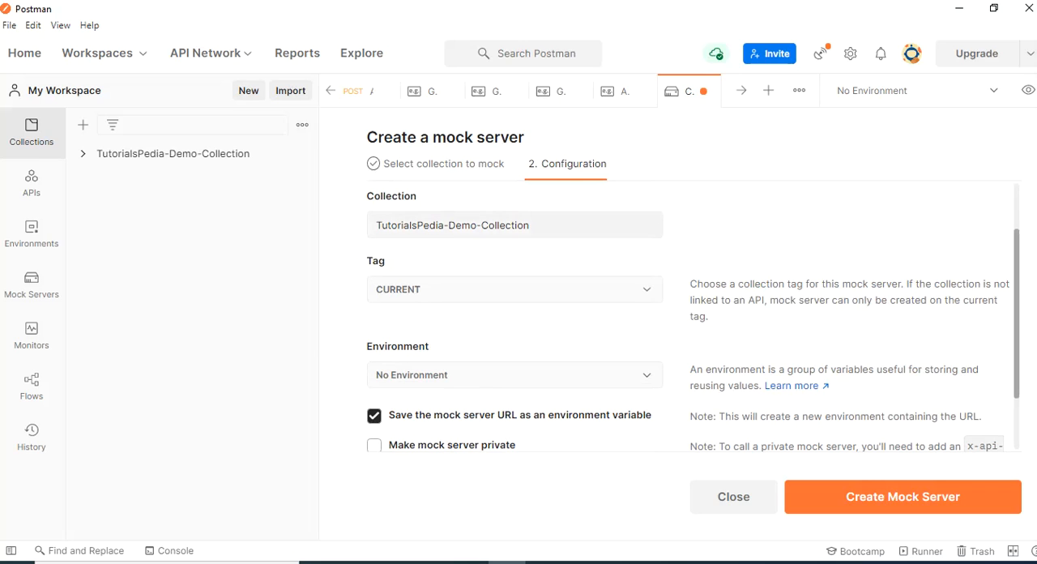
pyautogui.scroll(-1, 693, 316)
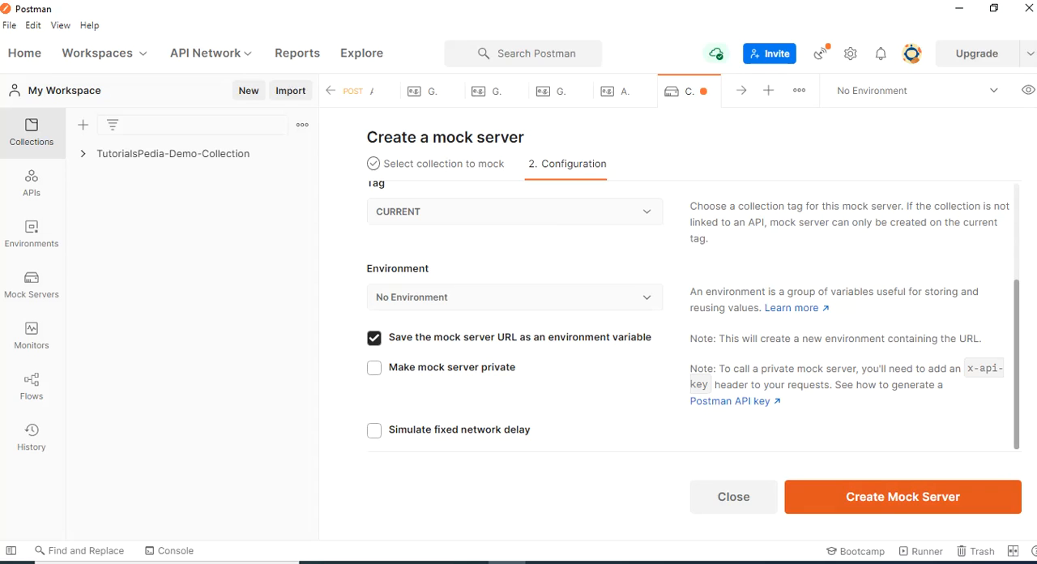
pyautogui.click(902, 496)
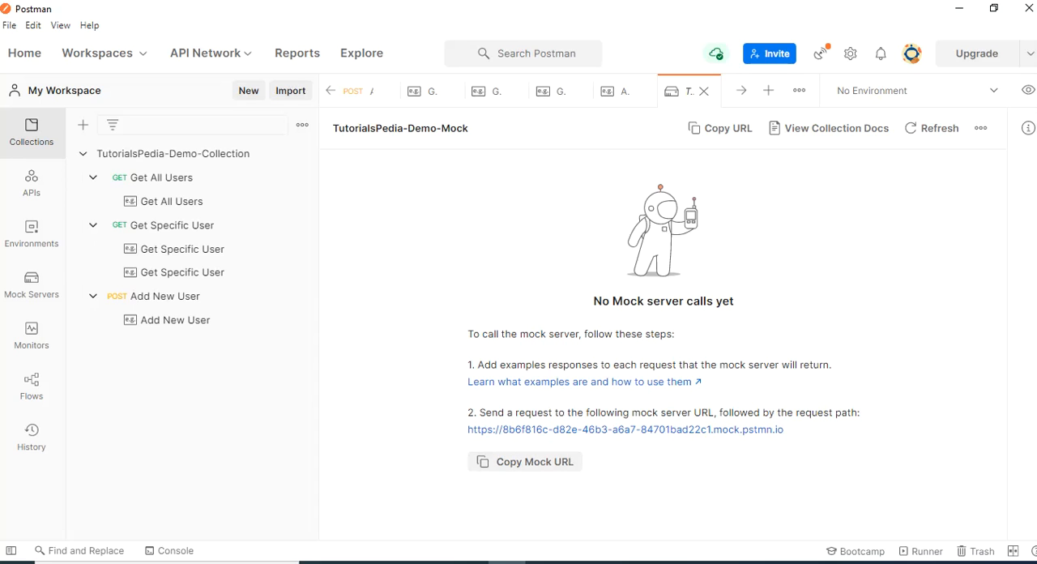
# Check the url variable in the TutorialsPedia-Demo-Mock environment and open the mock server of the same name
pyautogui.click(31, 233)
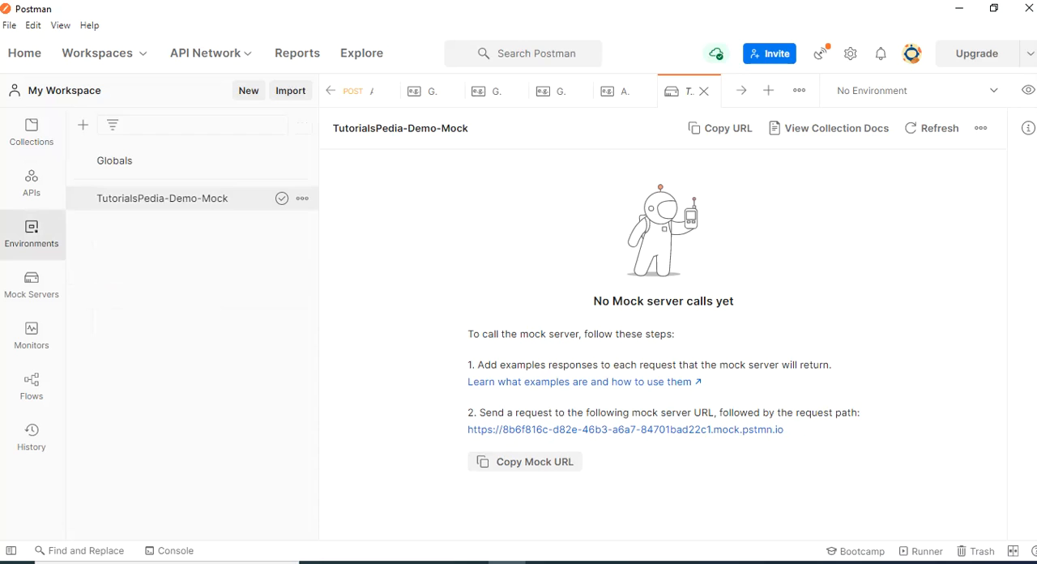
pyautogui.click(225, 199)
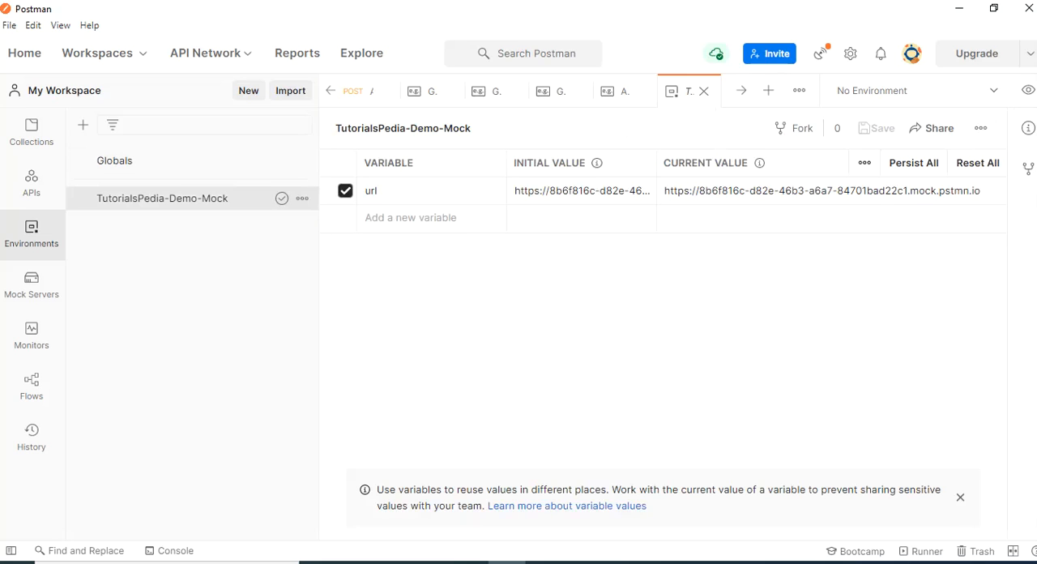
pyautogui.click(31, 285)
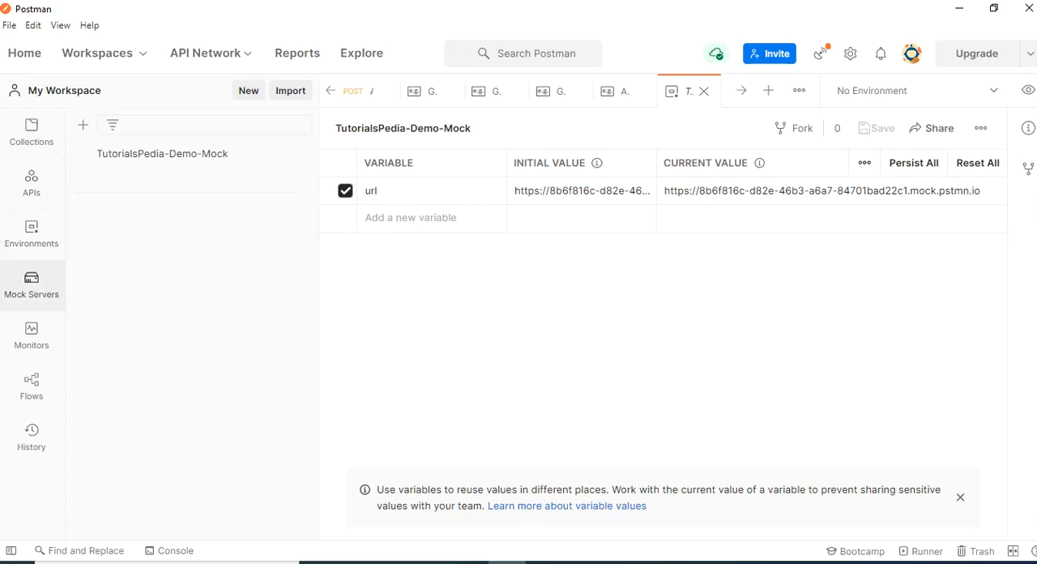
pyautogui.click(162, 153)
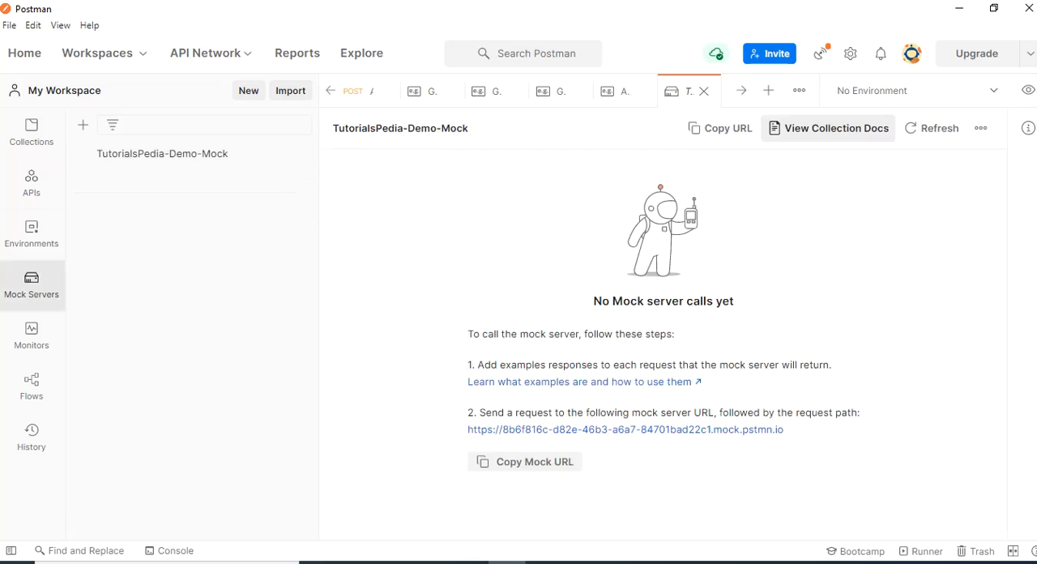
# View the mock server's collection documentation and examine the example requests and responses of the GET and POST user requests
pyautogui.click(828, 128)
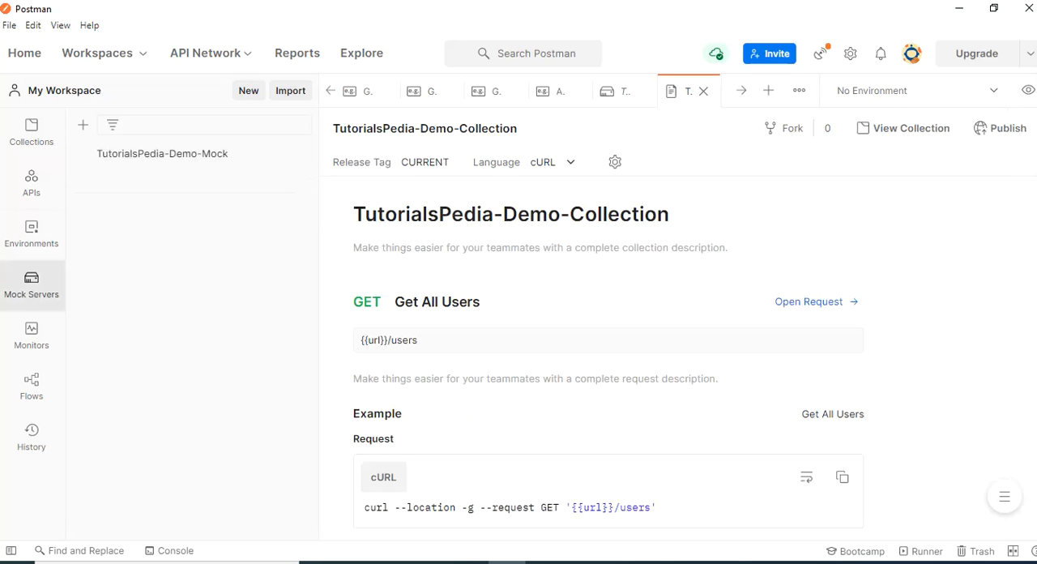
pyautogui.scroll(-1, 607, 356)
pyautogui.scroll(1, 607, 356)
pyautogui.scroll(-5, 608, 356)
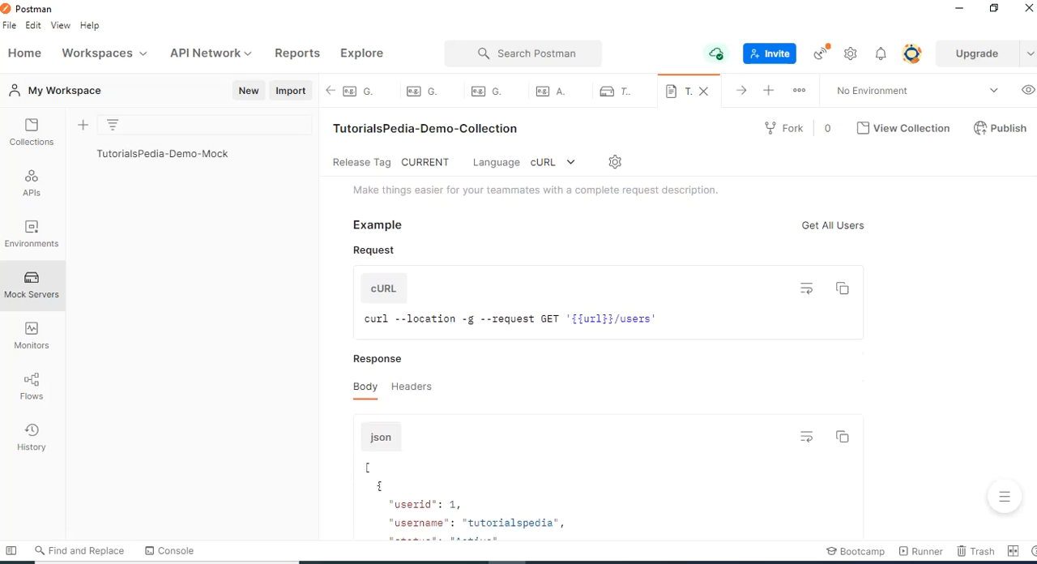
pyautogui.scroll(-3, 607, 356)
pyautogui.scroll(-6, 607, 357)
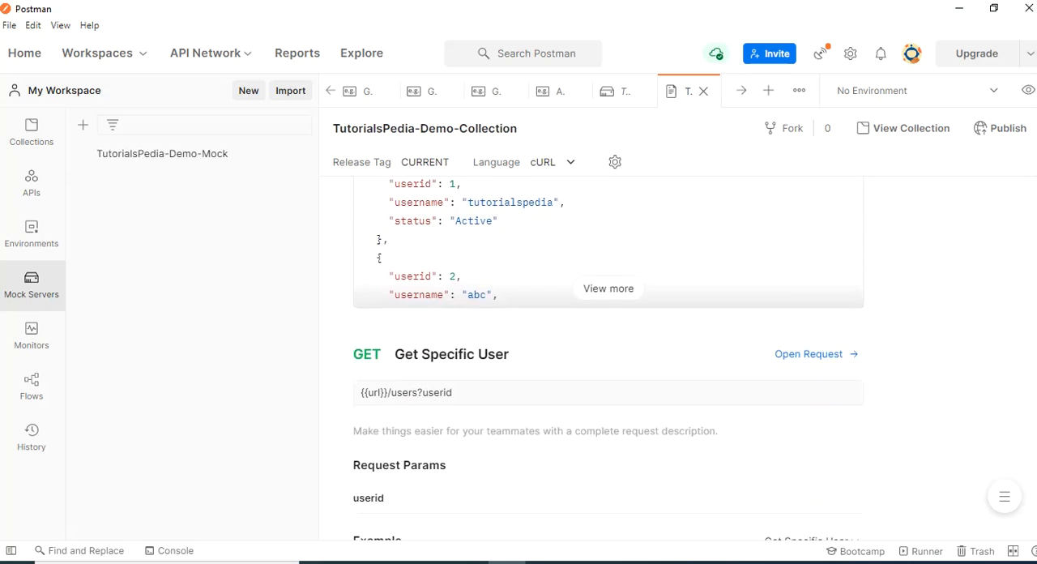
pyautogui.scroll(-12, 608, 357)
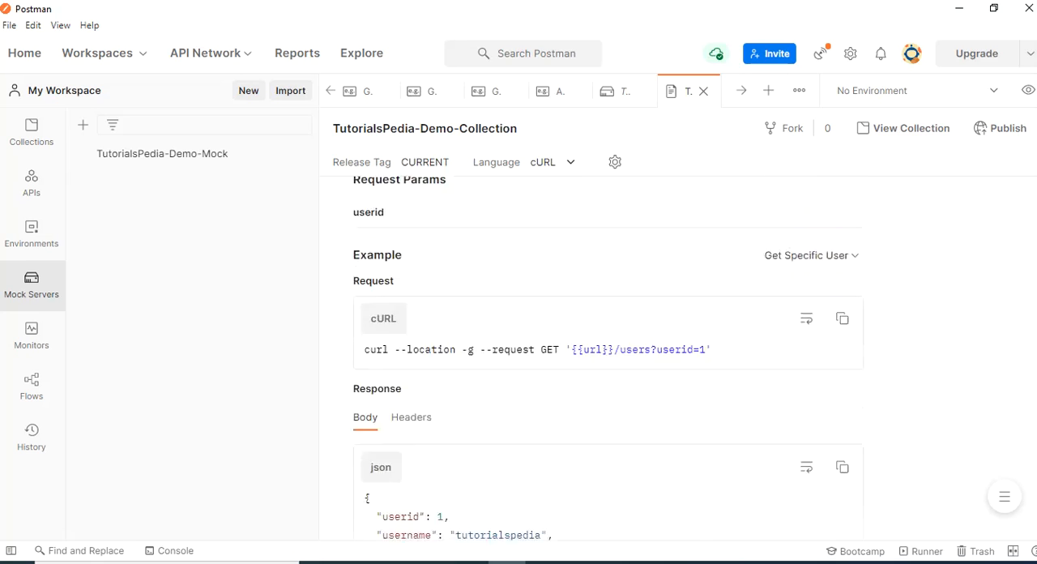
pyautogui.scroll(-3, 608, 356)
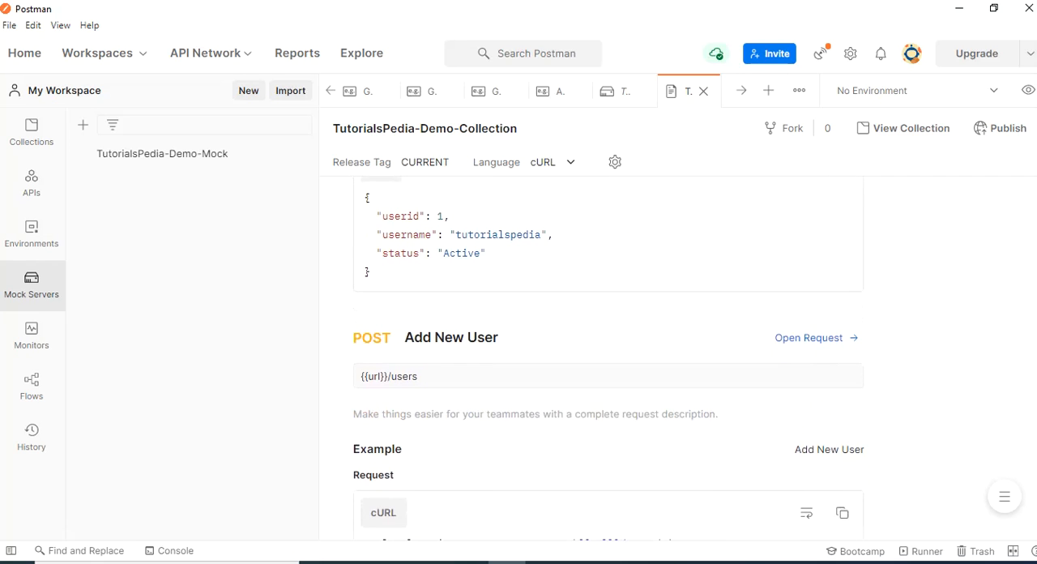
pyautogui.scroll(-4, 607, 356)
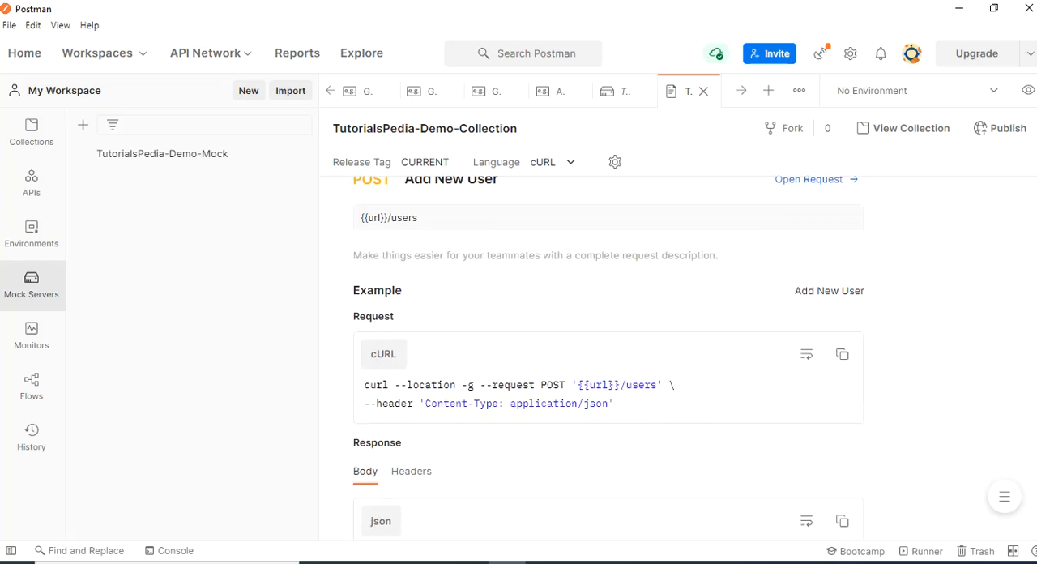
pyautogui.scroll(1, 607, 356)
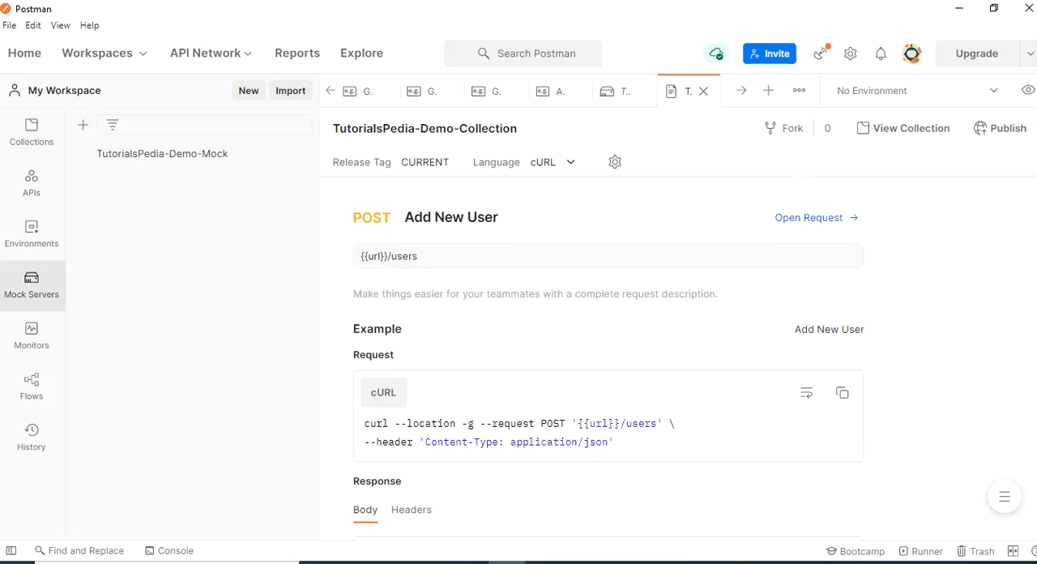
# Open the Get All Users request from the collection documentation and send it with the TutorialsPedia-Demo-Mock environment active
pyautogui.scroll(-15, 607, 357)
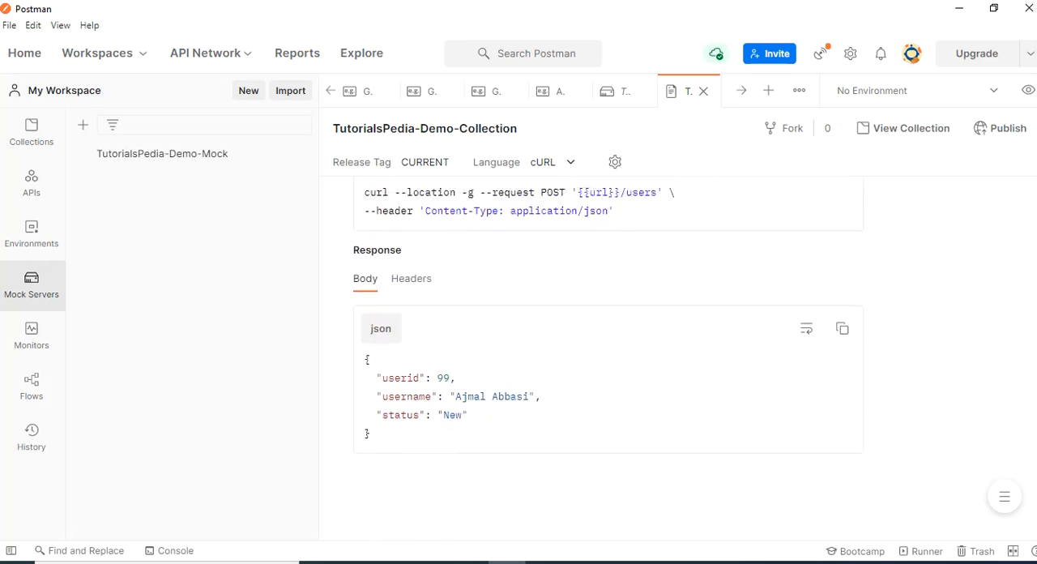
pyautogui.scroll(20, 607, 356)
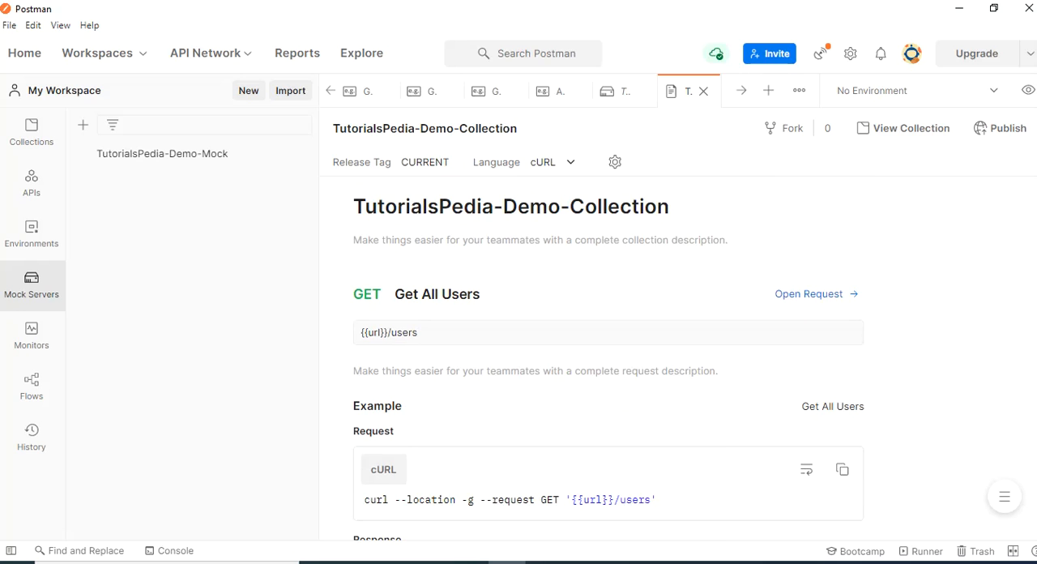
pyautogui.click(816, 294)
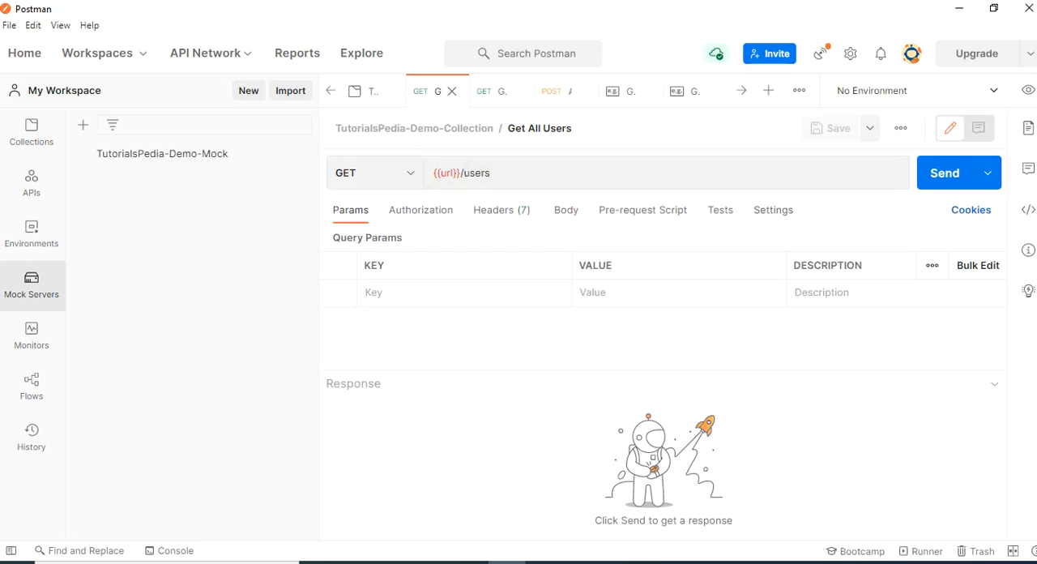
pyautogui.click(916, 91)
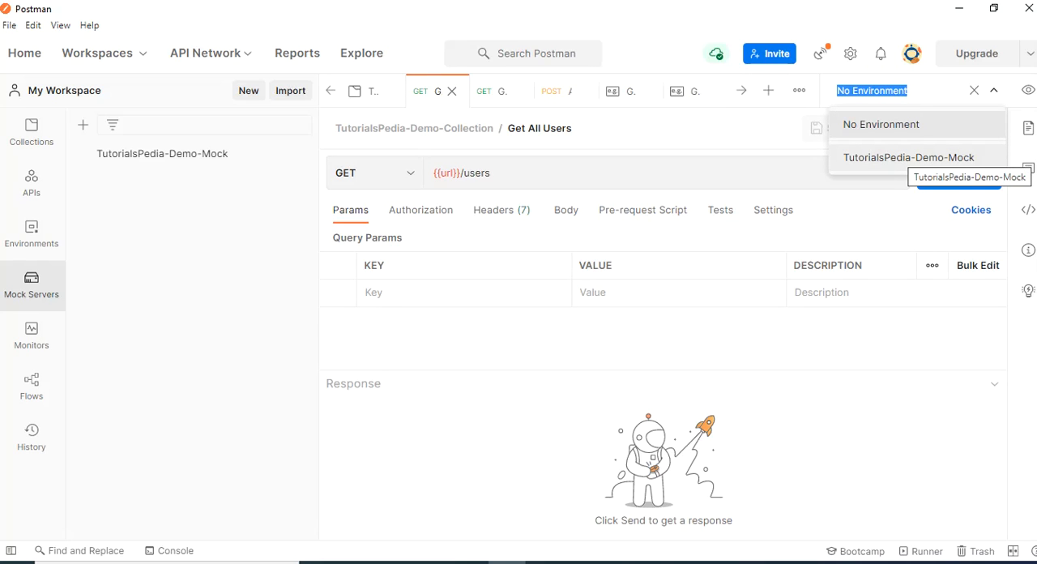
pyautogui.click(908, 157)
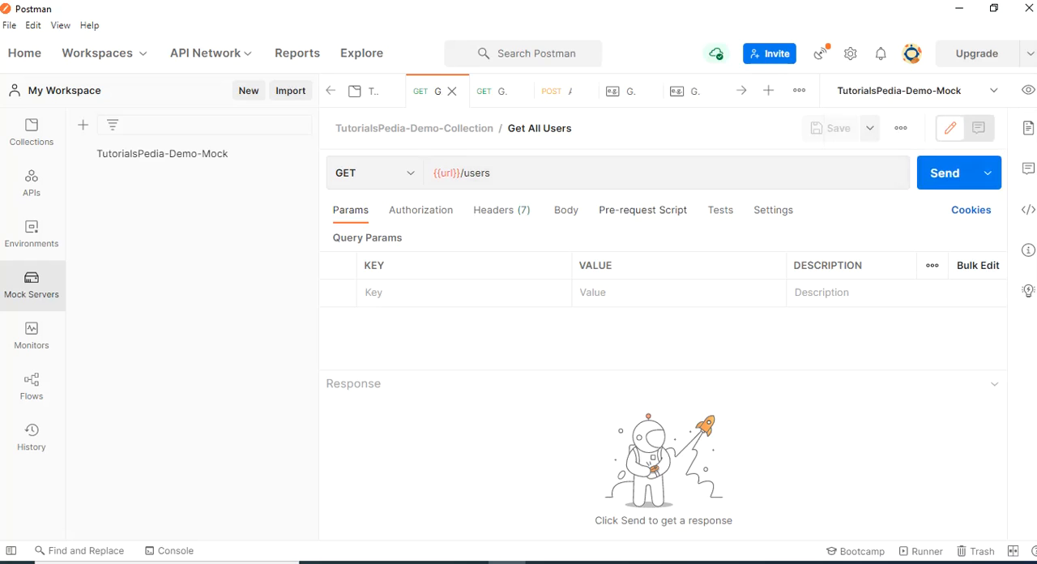
pyautogui.click(944, 172)
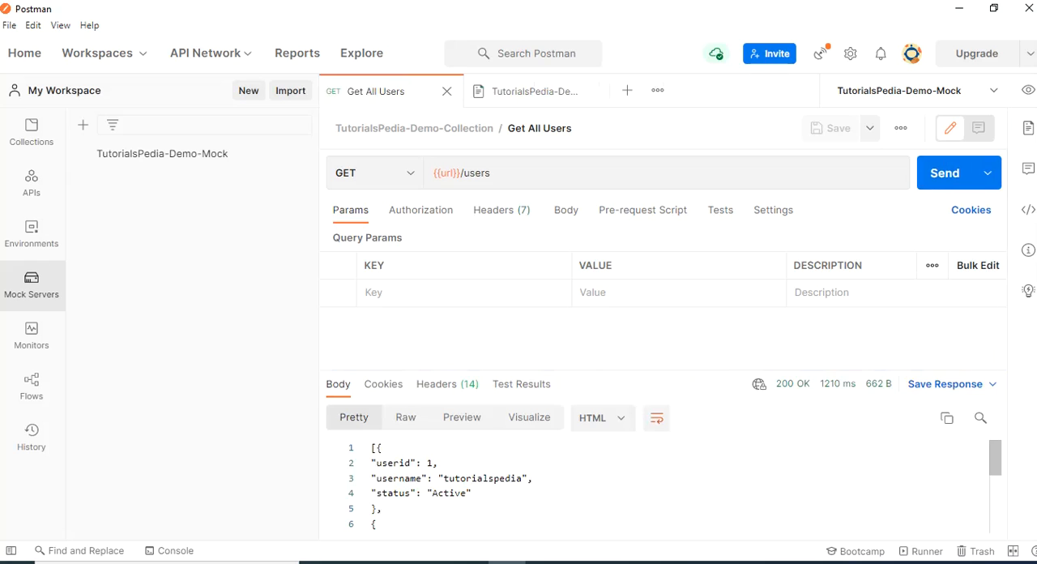
# Display the Get All Users response as JSON and examine the returned user records
pyautogui.scroll(-2, 661, 486)
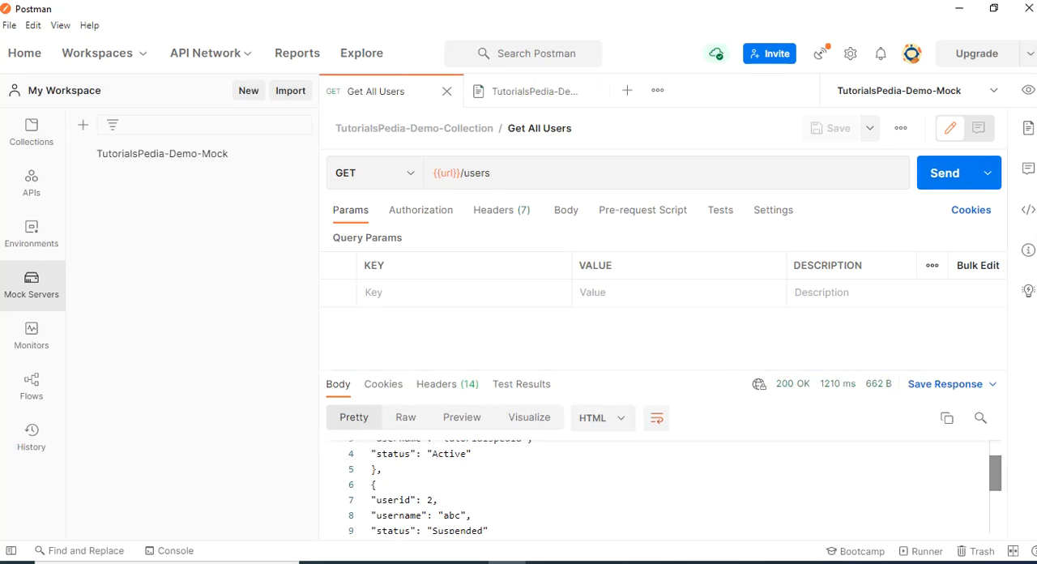
pyautogui.click(602, 417)
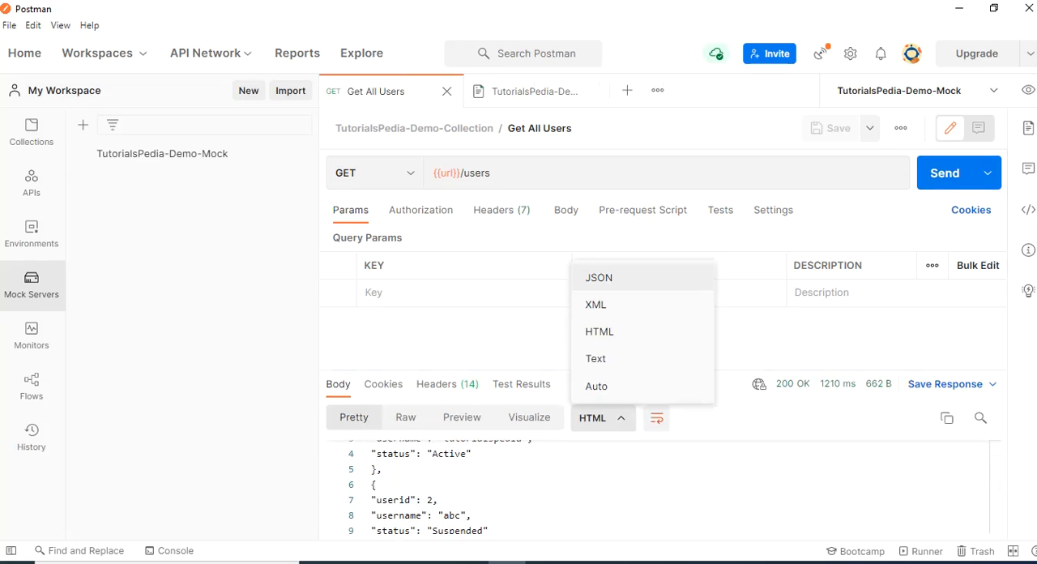
pyautogui.click(599, 277)
pyautogui.click(405, 524)
pyautogui.scroll(-1, 660, 486)
pyautogui.scroll(2, 661, 486)
pyautogui.scroll(-1, 660, 486)
pyautogui.scroll(-5, 661, 486)
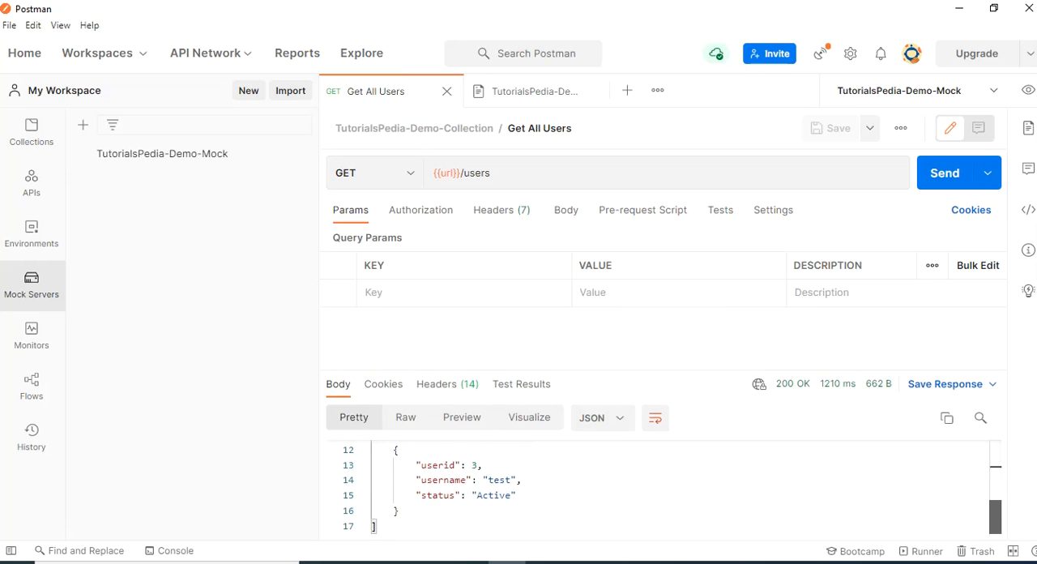
pyautogui.scroll(5, 660, 486)
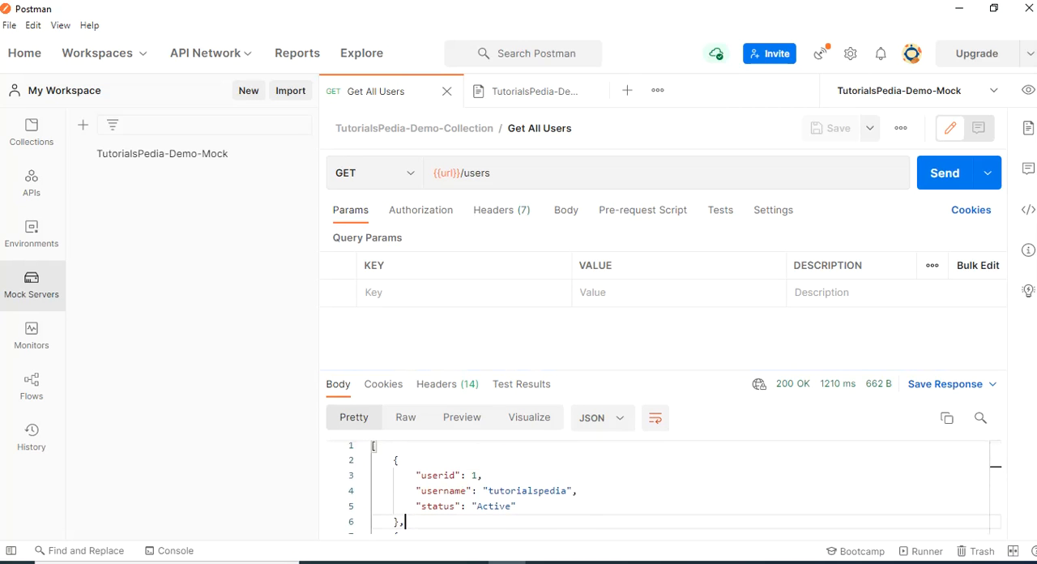
# Open the Get Specific User request from the collection documentation, set its userid parameter to 1 and send it
pyautogui.click(535, 91)
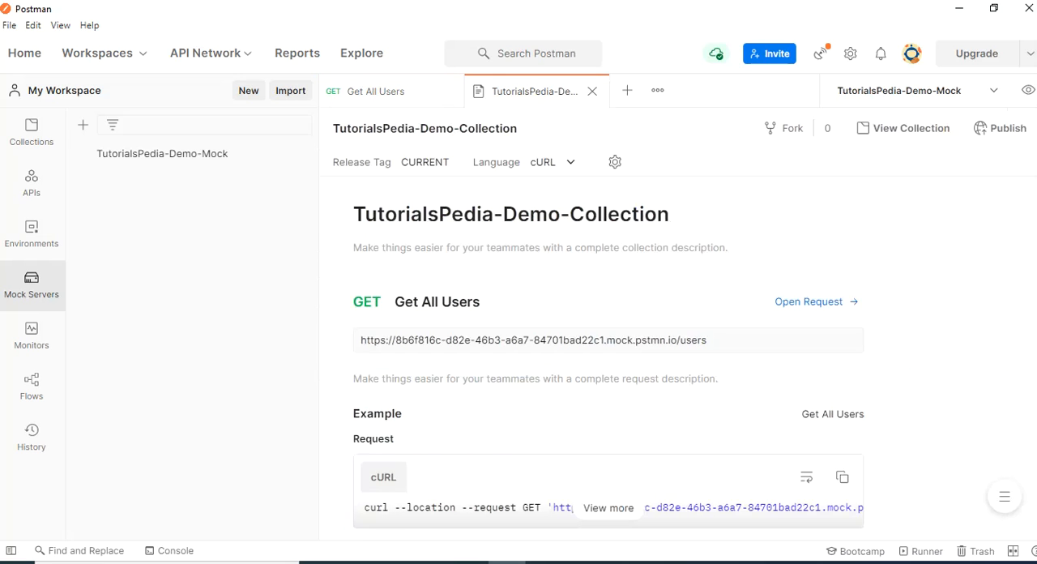
pyautogui.scroll(-5, 608, 365)
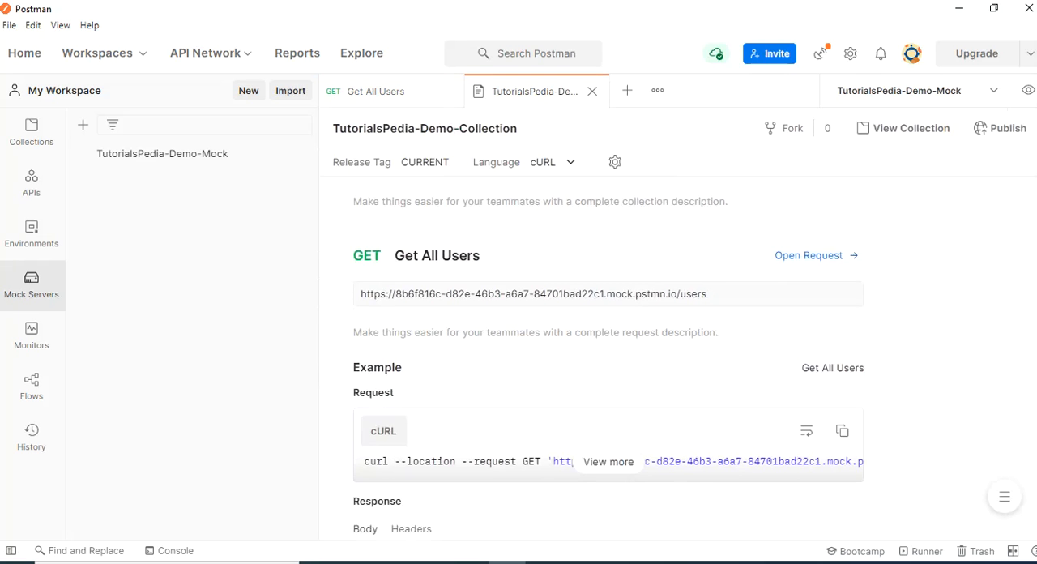
pyautogui.scroll(-4, 608, 356)
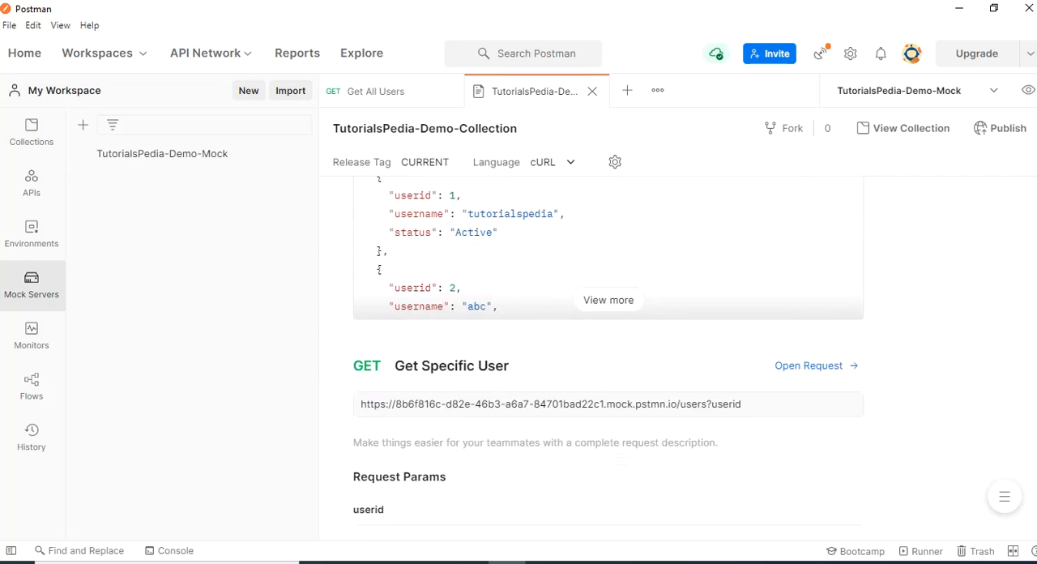
pyautogui.click(808, 365)
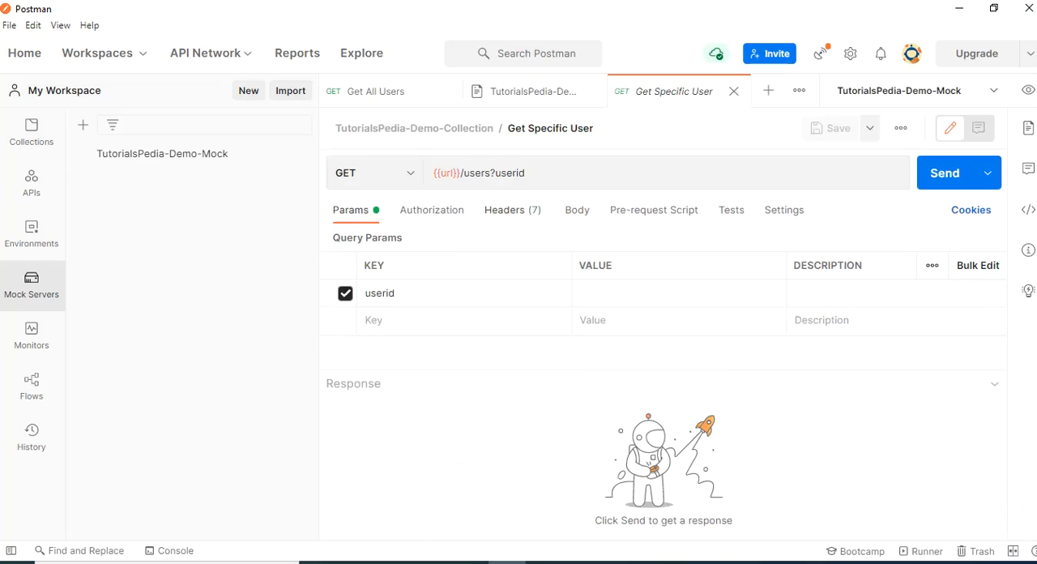
pyautogui.click(679, 294)
pyautogui.write('1')
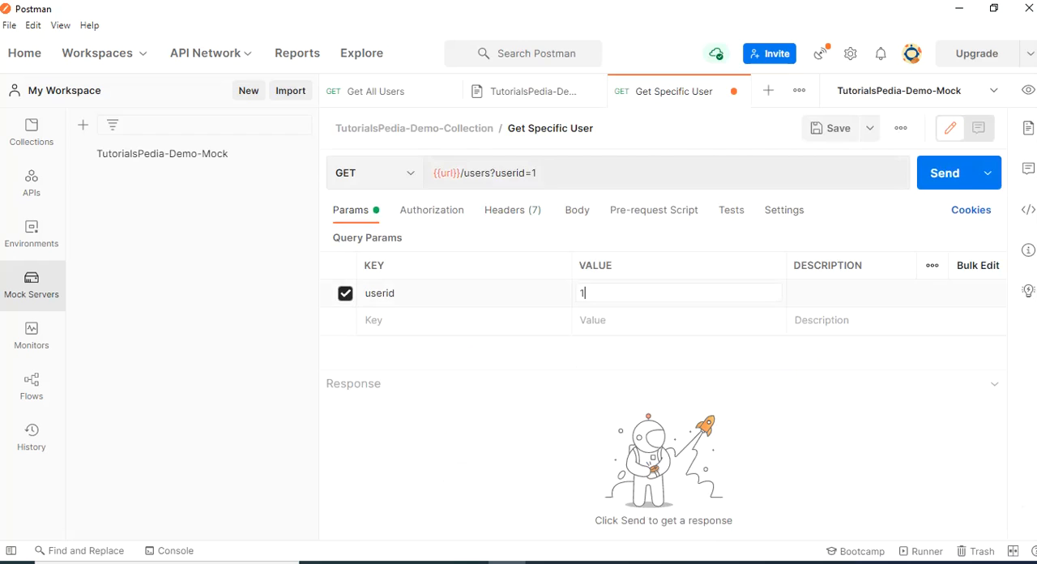
pyautogui.hotkey('ctrl', 'Return')
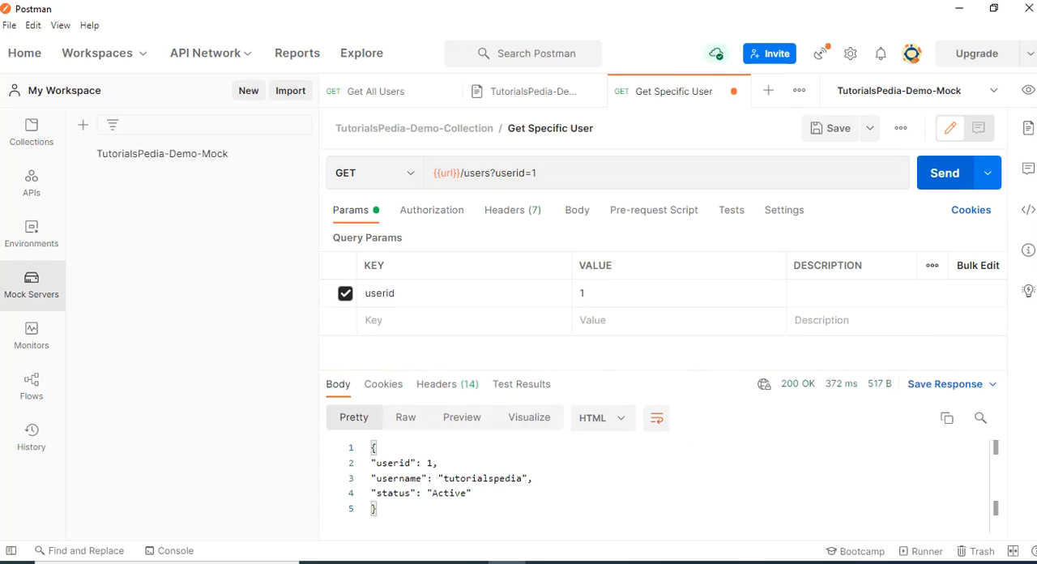
# Display the response for userid 1 as JSON and check its username and status values
pyautogui.click(602, 417)
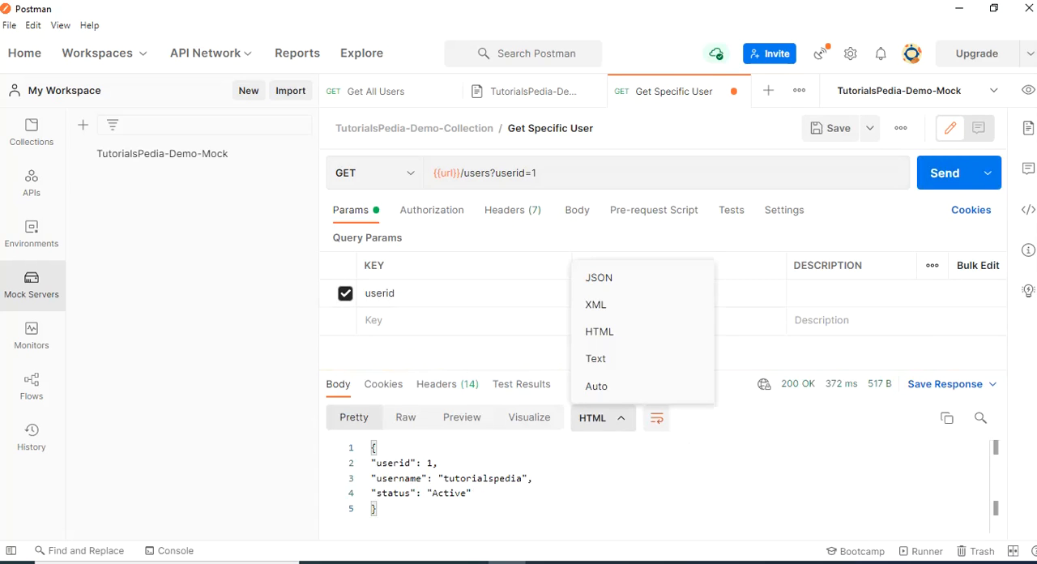
pyautogui.click(599, 277)
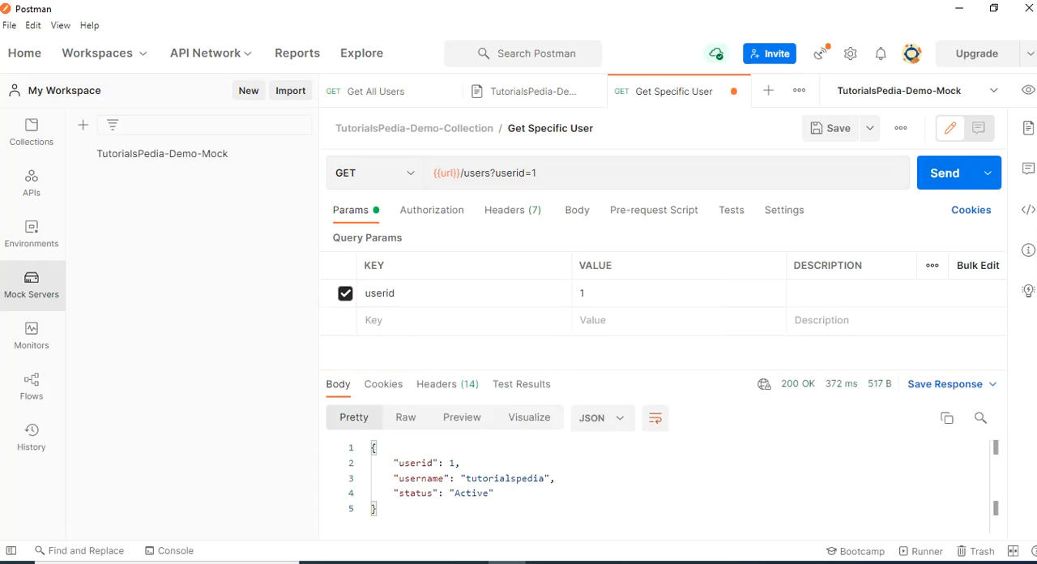
pyautogui.doubleClick(545, 478)
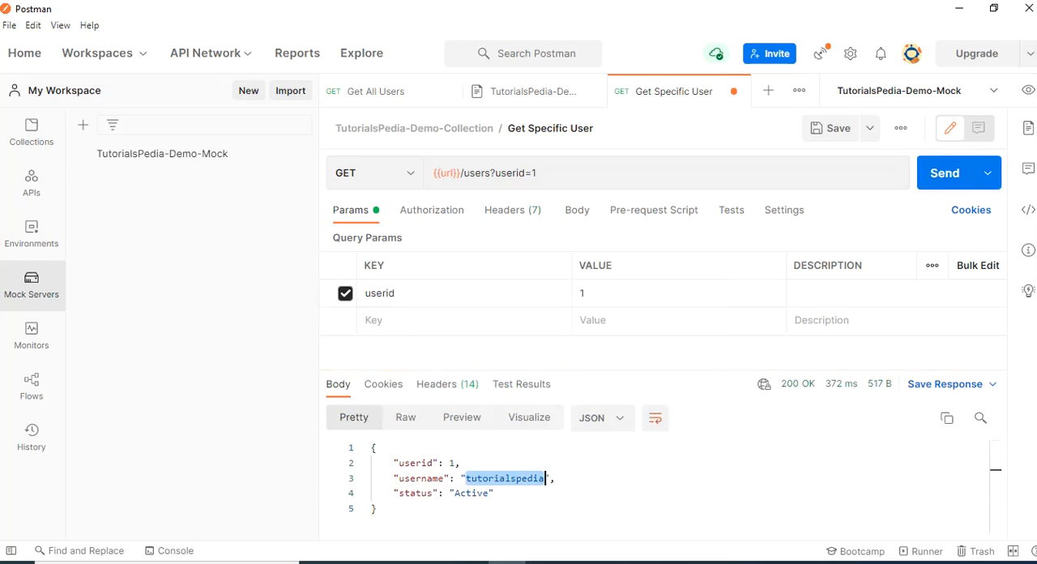
pyautogui.doubleClick(478, 492)
# Set the userid parameter of Get Specific User to 2 and send the request
pyautogui.click(585, 292)
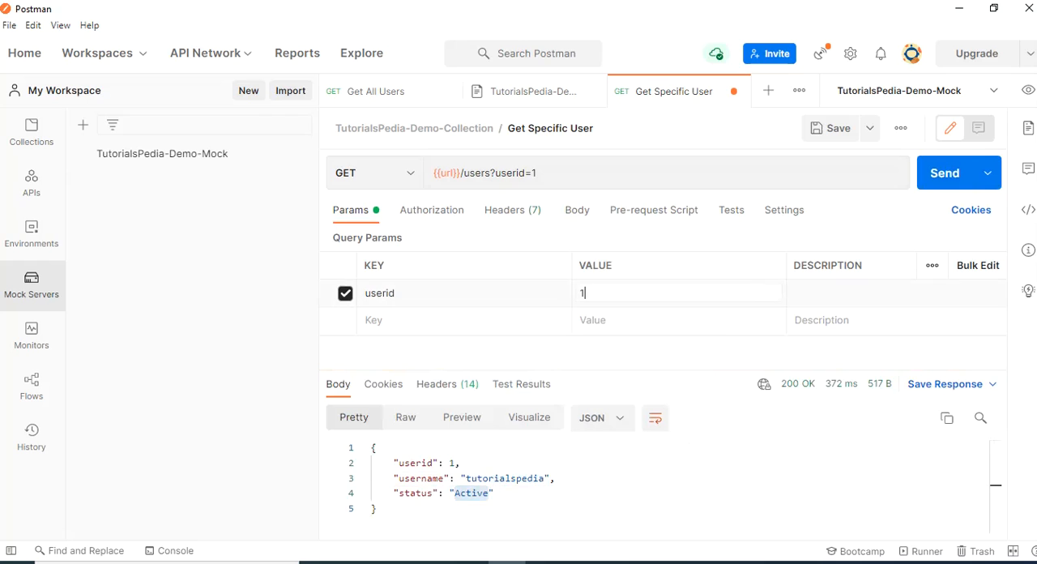
pyautogui.press('BackSpace')
pyautogui.write('2')
pyautogui.click(945, 173)
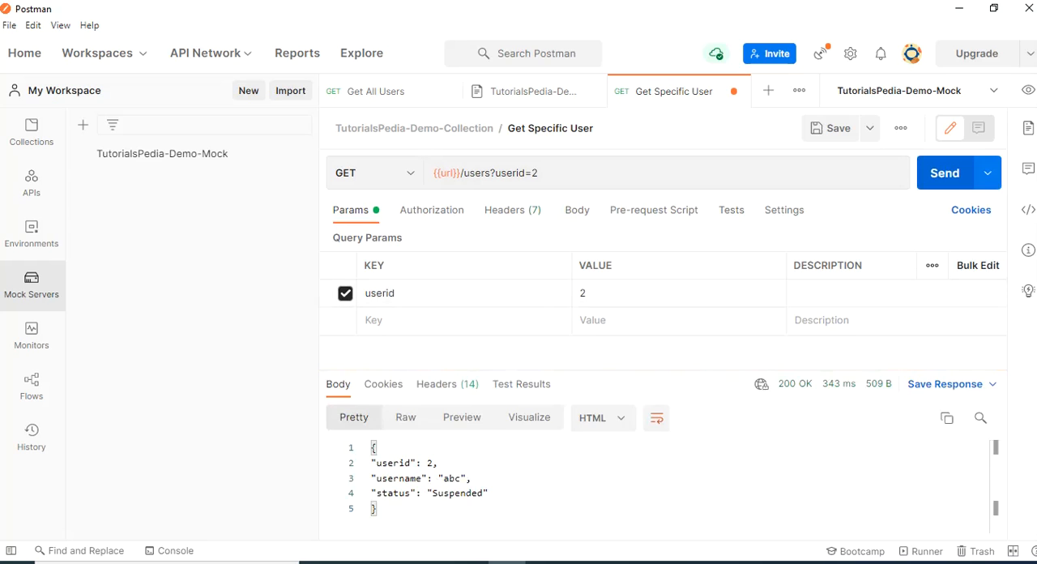
# Display the response for userid 2 as JSON and check its userid, username and status fields
pyautogui.click(604, 418)
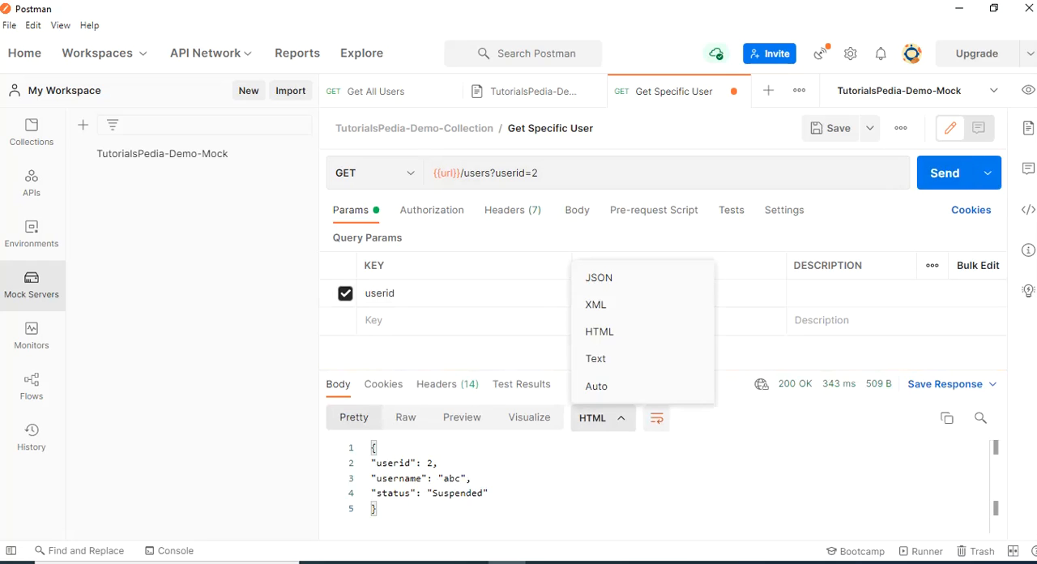
pyautogui.click(600, 277)
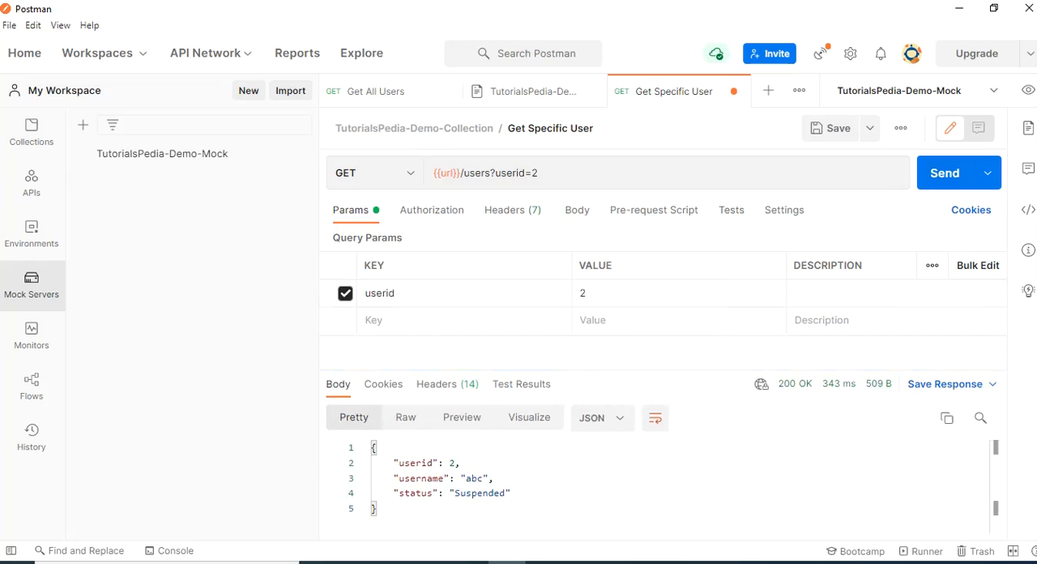
pyautogui.moveTo(398, 463); pyautogui.dragTo(490, 478)
pyautogui.moveTo(398, 492); pyautogui.dragTo(512, 493)
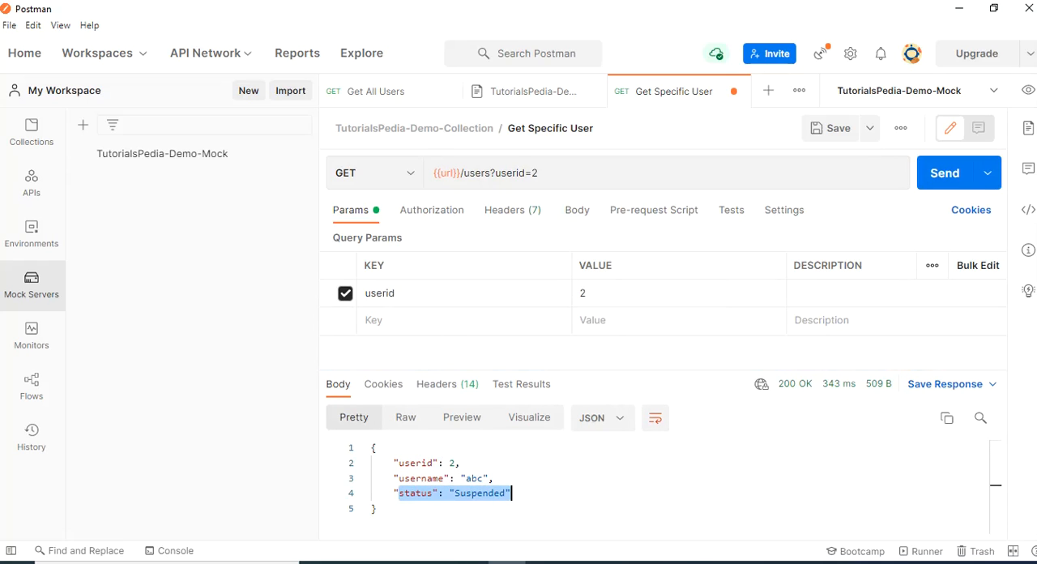
pyautogui.click(375, 508)
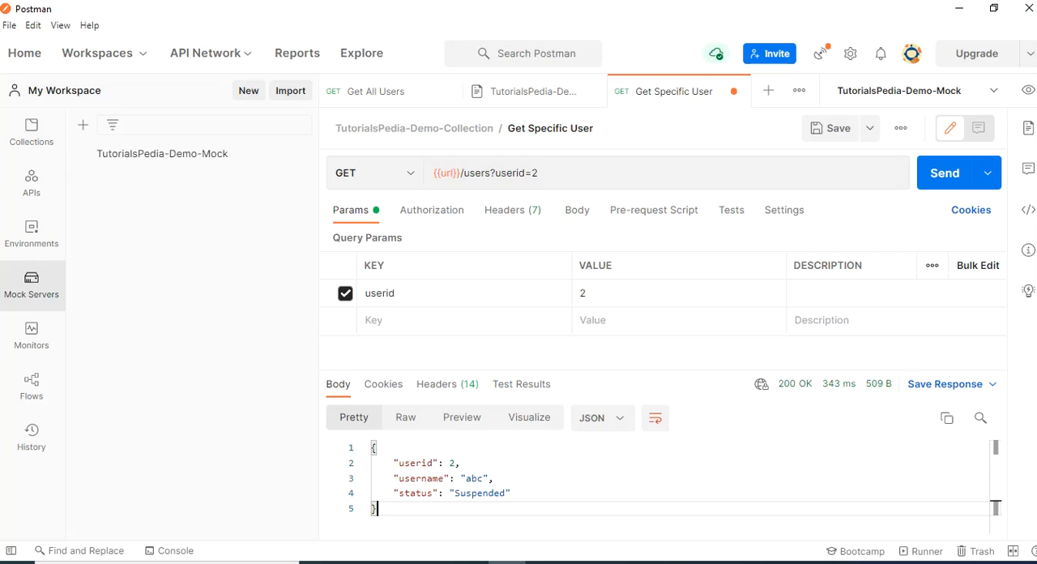
# Open the Add New User request from the collection documentation and set its body type to raw JSON
pyautogui.click(531, 91)
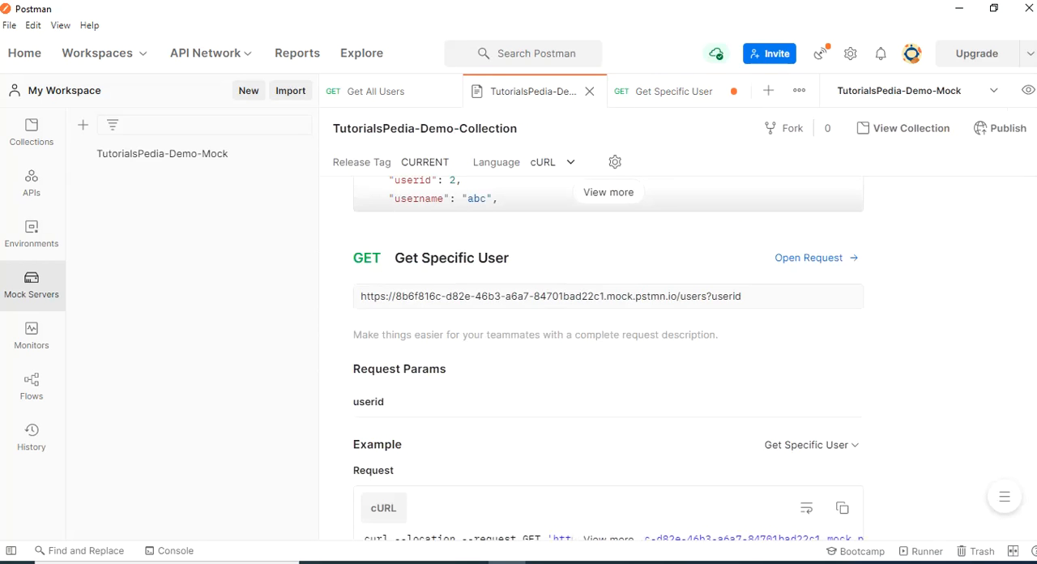
pyautogui.scroll(-5, 608, 358)
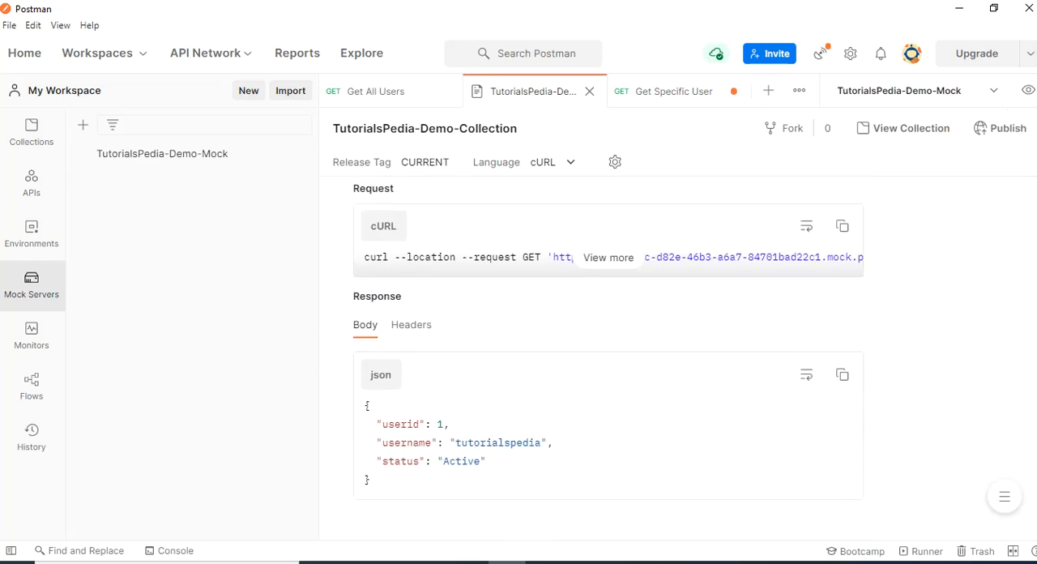
pyautogui.scroll(-1, 608, 358)
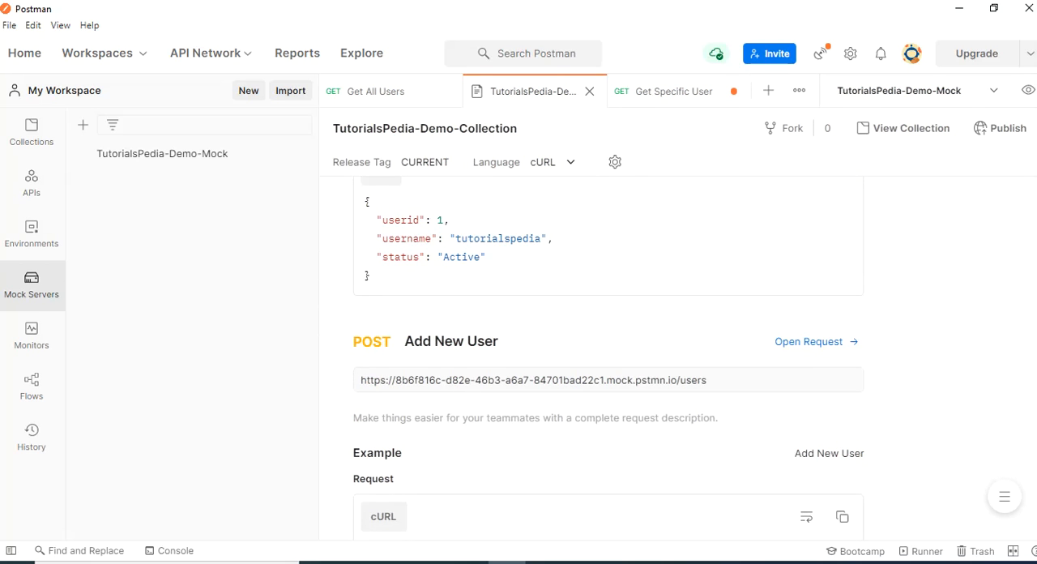
pyautogui.click(815, 342)
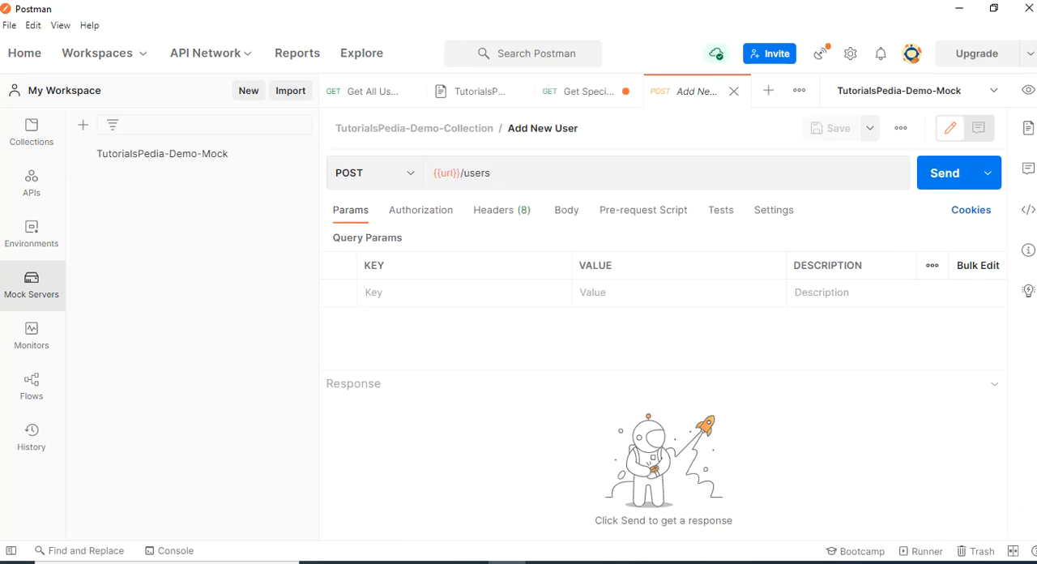
pyautogui.click(567, 211)
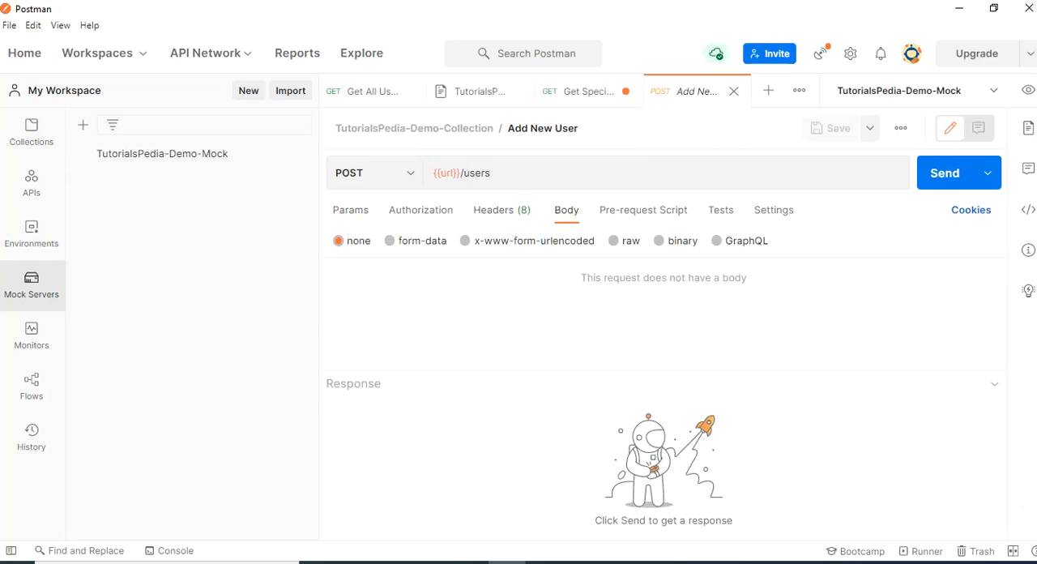
pyautogui.click(615, 241)
pyautogui.click(804, 240)
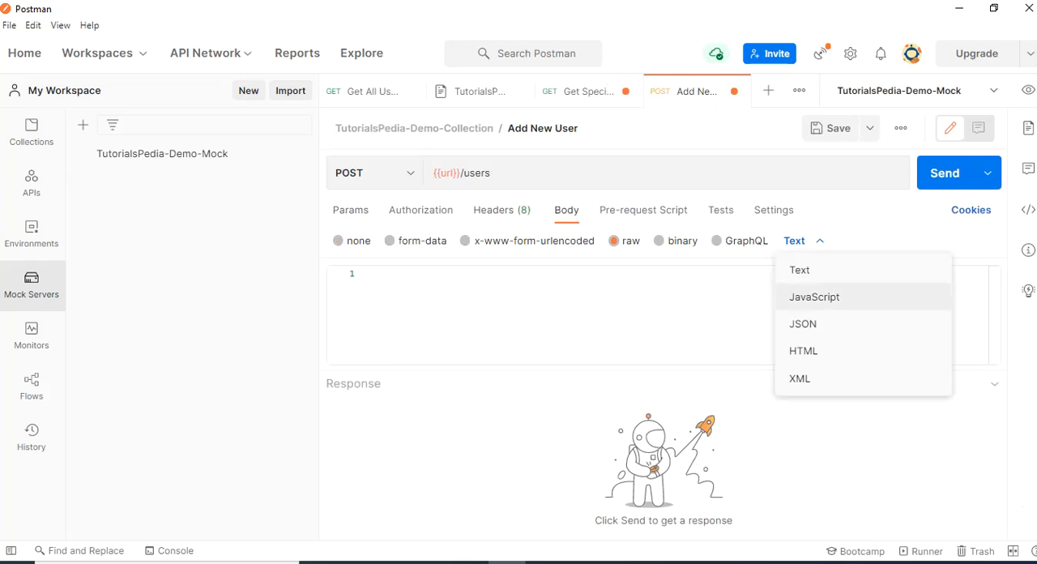
pyautogui.click(802, 323)
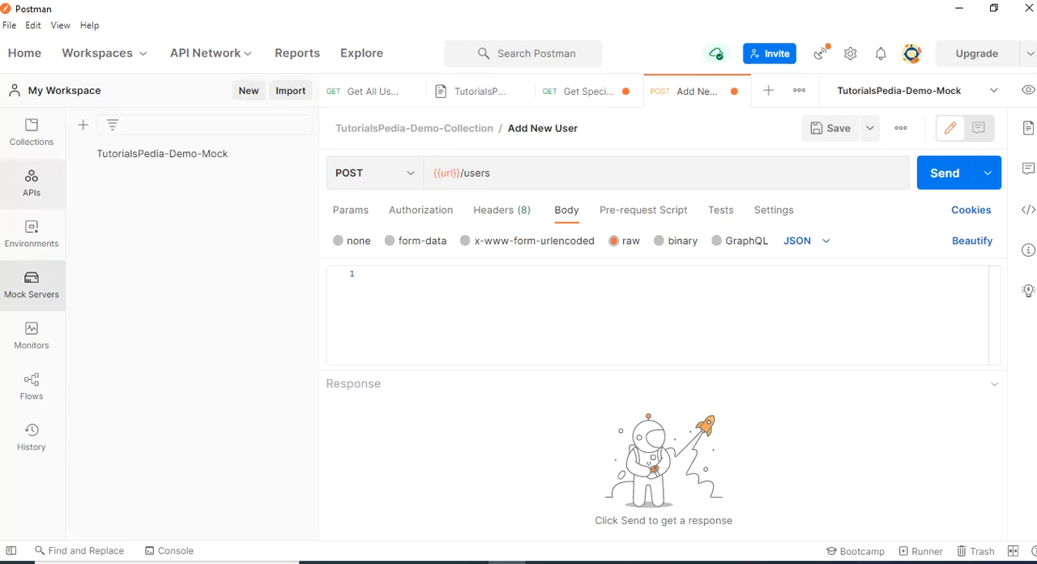
# Copy the response JSON from the saved Add New User example into the Add New User request body and send the request
pyautogui.click(32, 132)
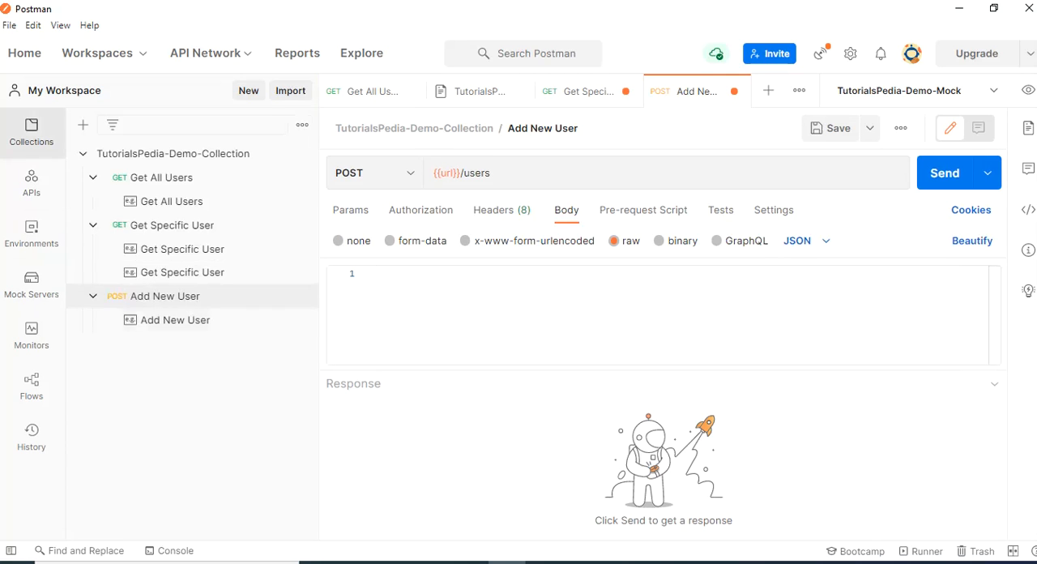
pyautogui.click(175, 319)
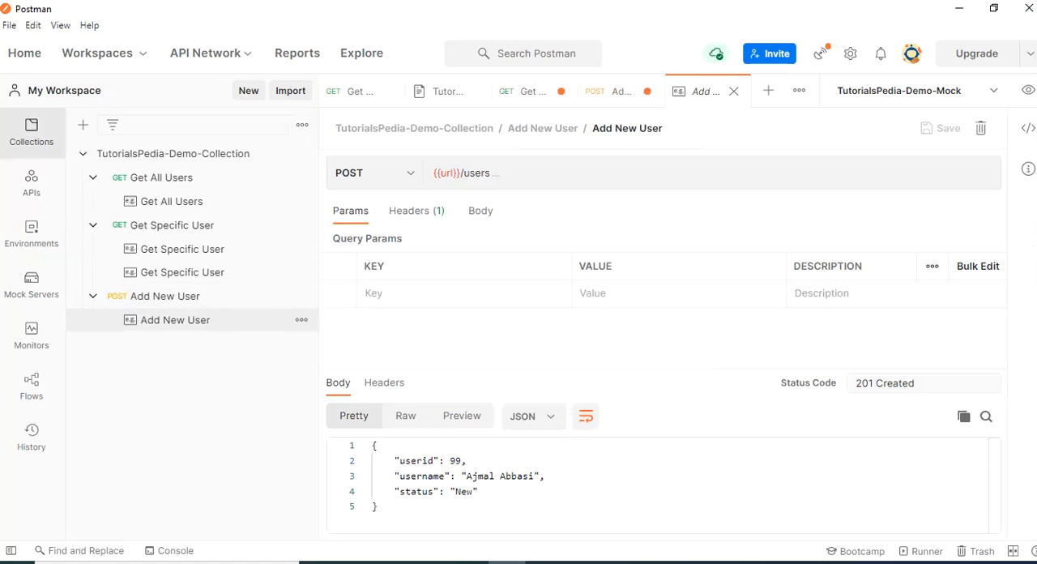
pyautogui.hotkey('ctrl', 'a')
pyautogui.hotkey('ctrl', 'c')
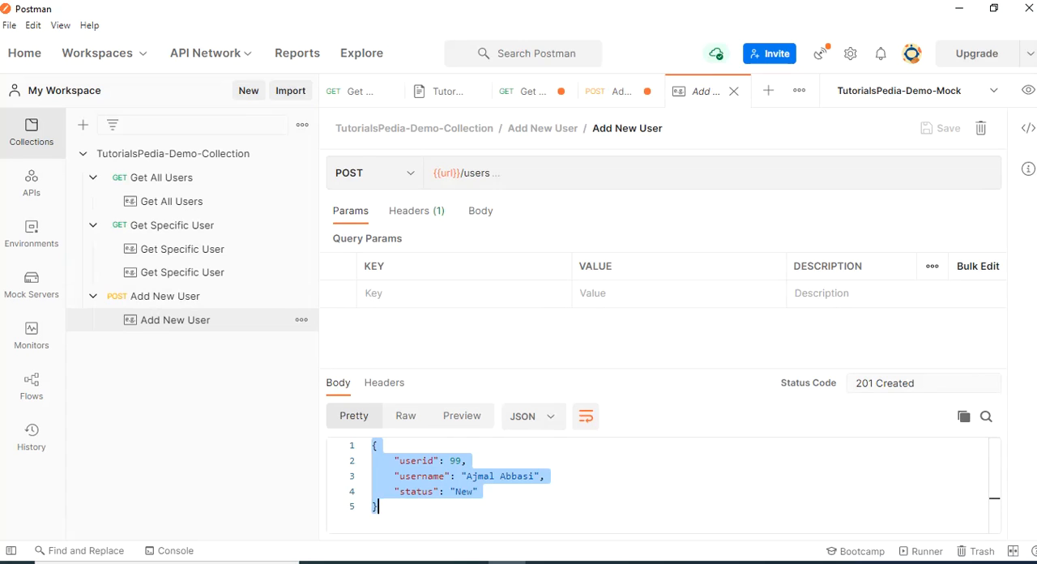
pyautogui.click(621, 92)
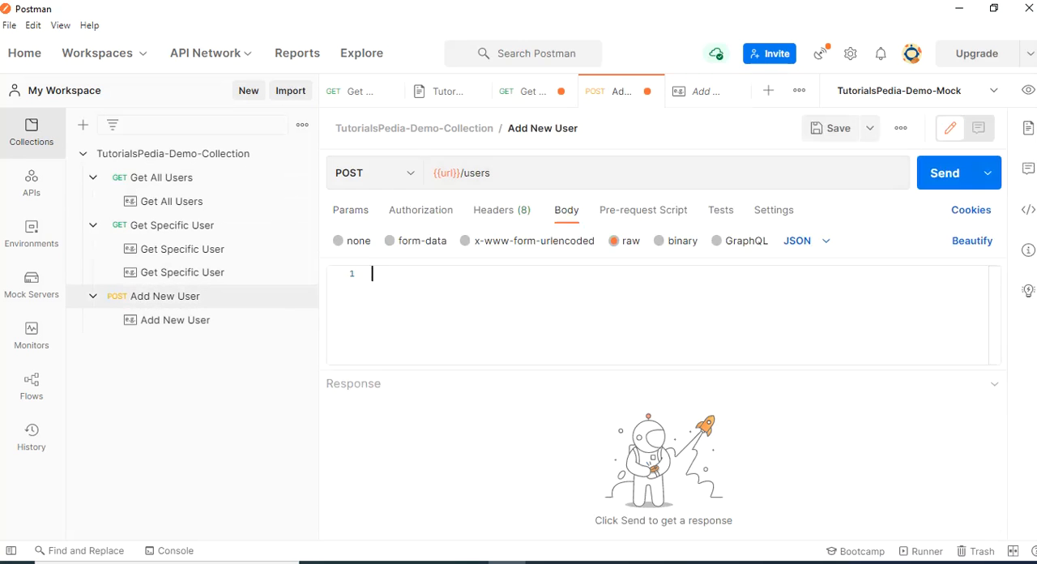
pyautogui.hotkey('ctrl', 'v')
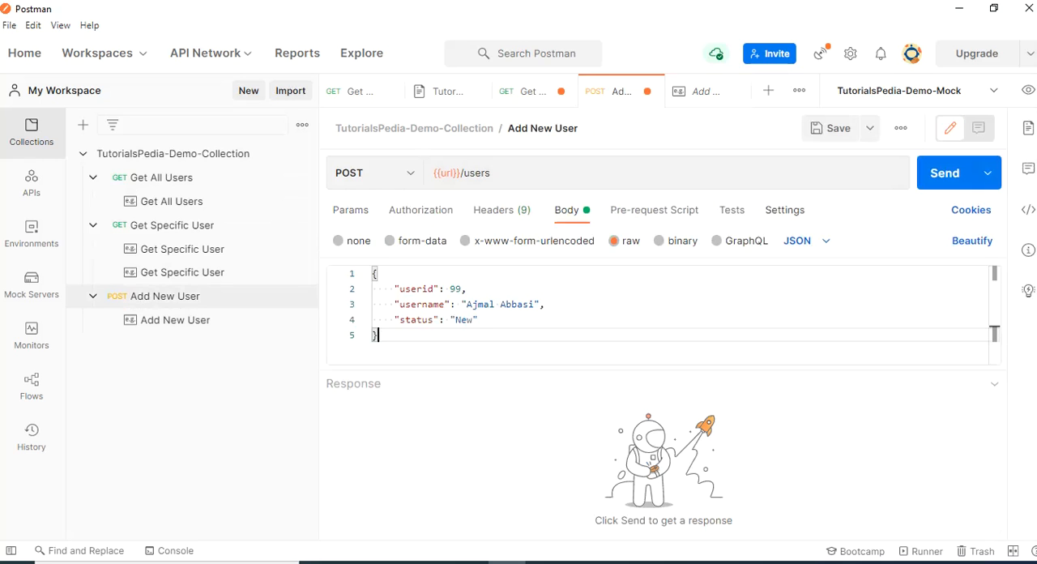
pyautogui.click(945, 173)
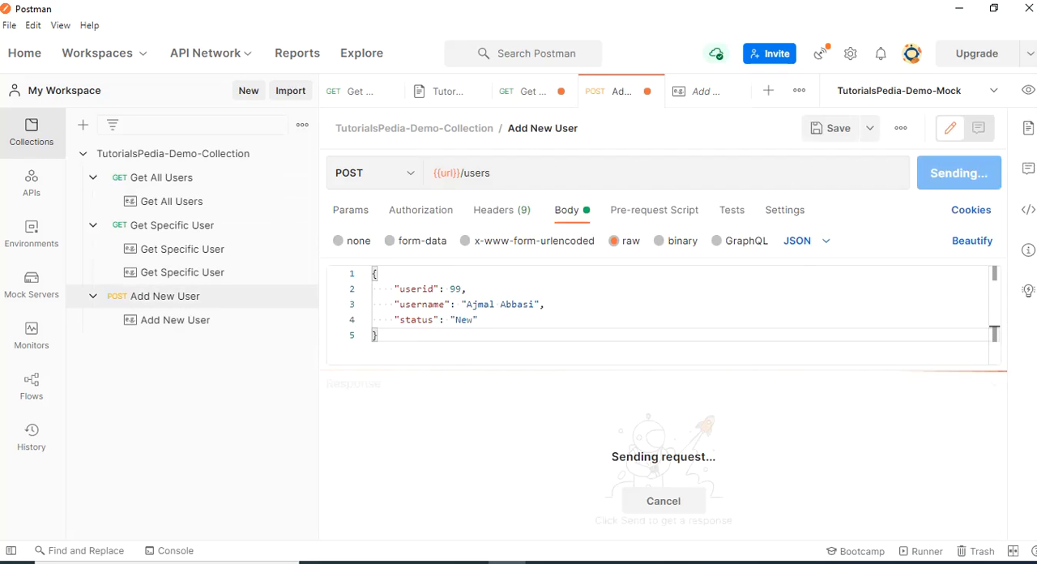
# Check the status code and the returned JSON body of the Add New User response
pyautogui.moveTo(757, 383); pyautogui.dragTo(813, 383)
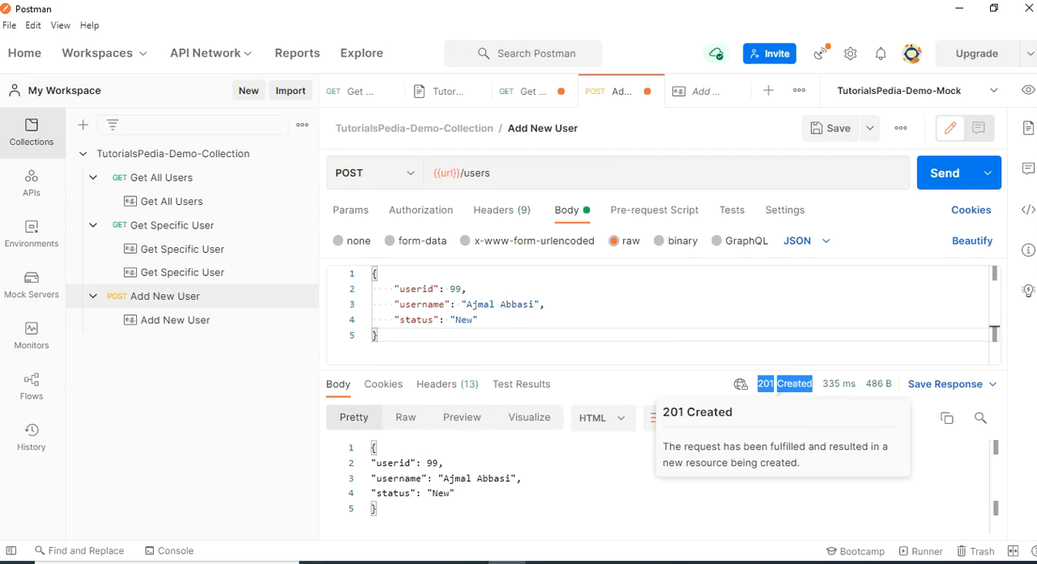
pyautogui.click(456, 492)
pyautogui.moveTo(377, 508); pyautogui.dragTo(371, 447)
pyautogui.hotkey('ctrl', 'c')
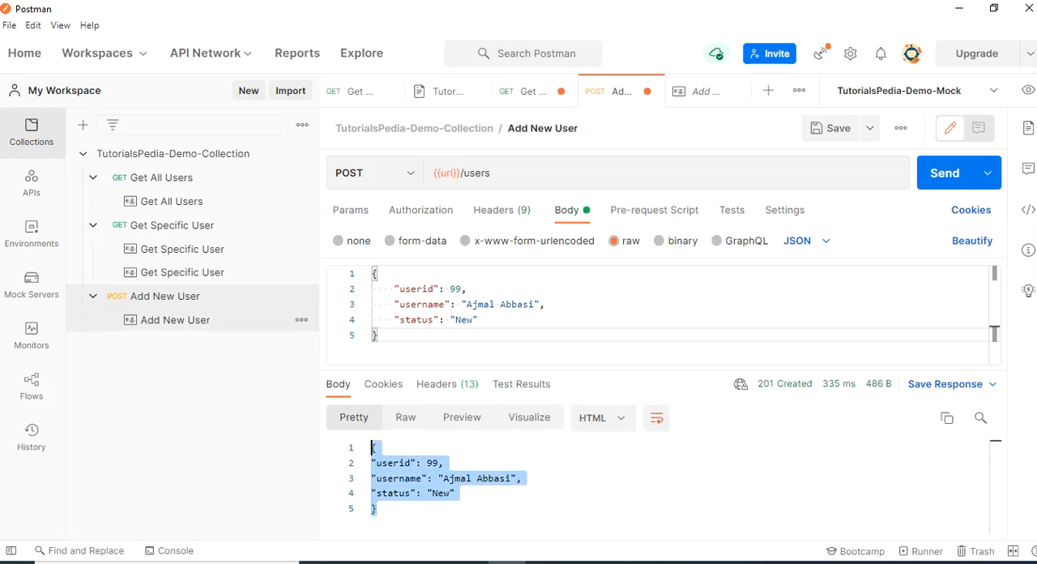
# Set the request body of the saved Add New User example to raw JSON and paste the copied user JSON into it
pyautogui.click(175, 319)
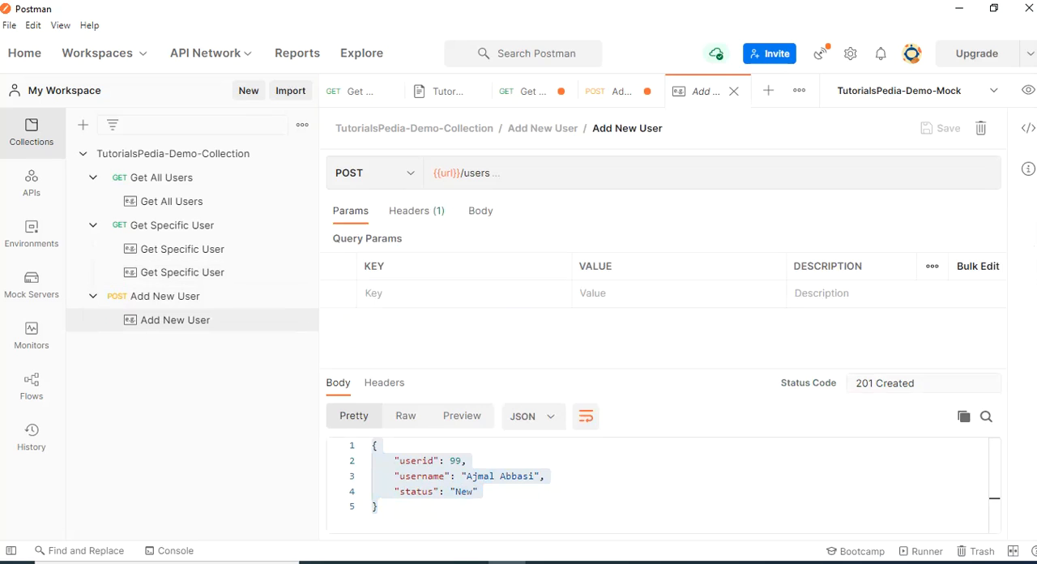
pyautogui.click(377, 507)
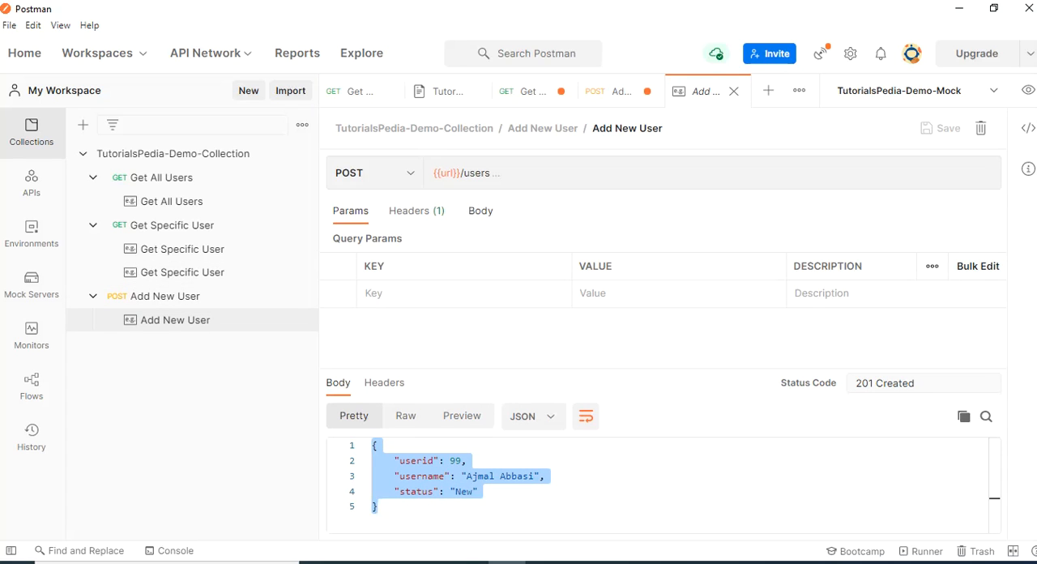
pyautogui.click(480, 210)
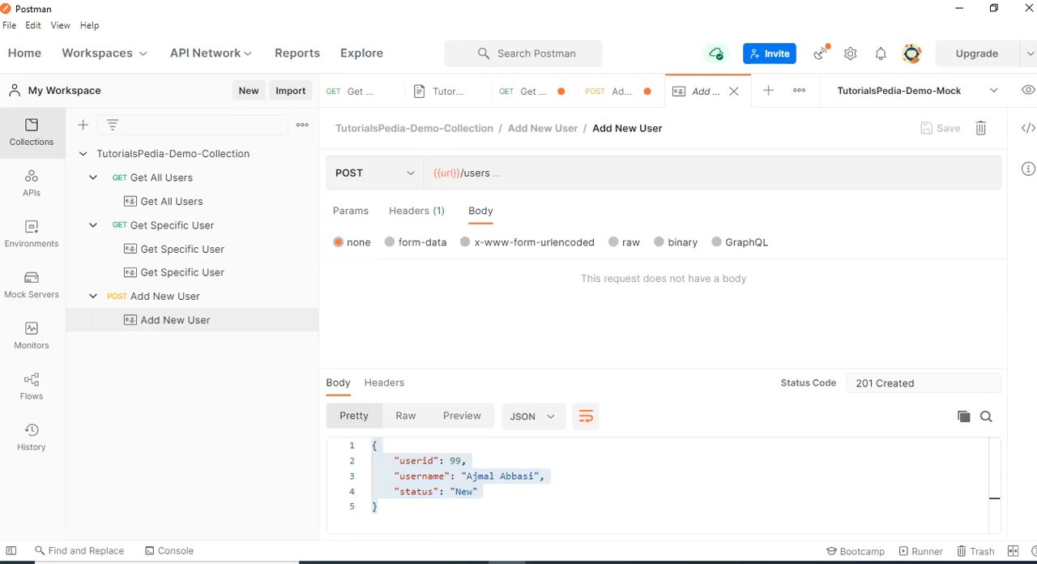
pyautogui.click(614, 243)
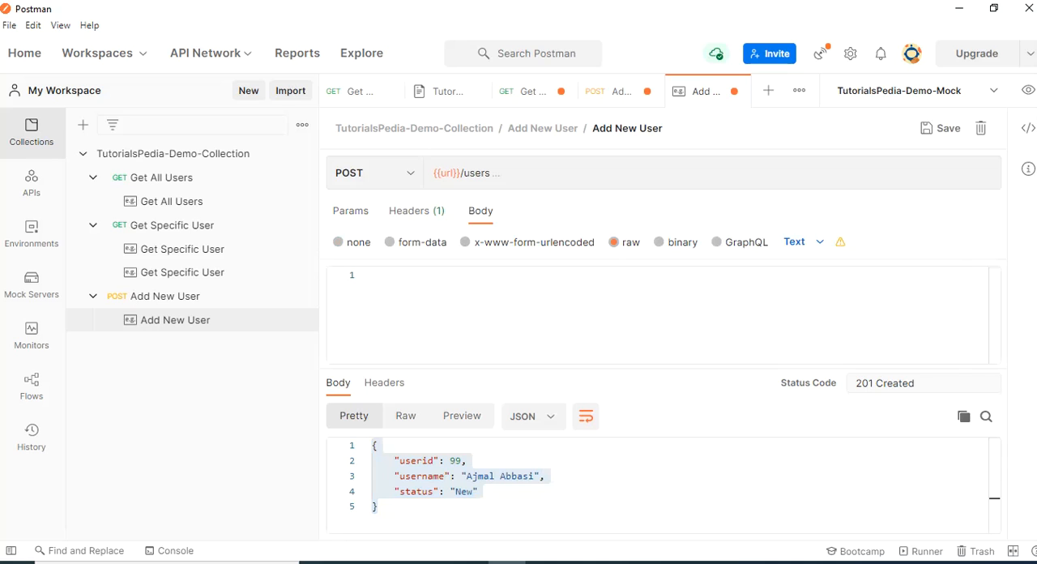
pyautogui.click(802, 242)
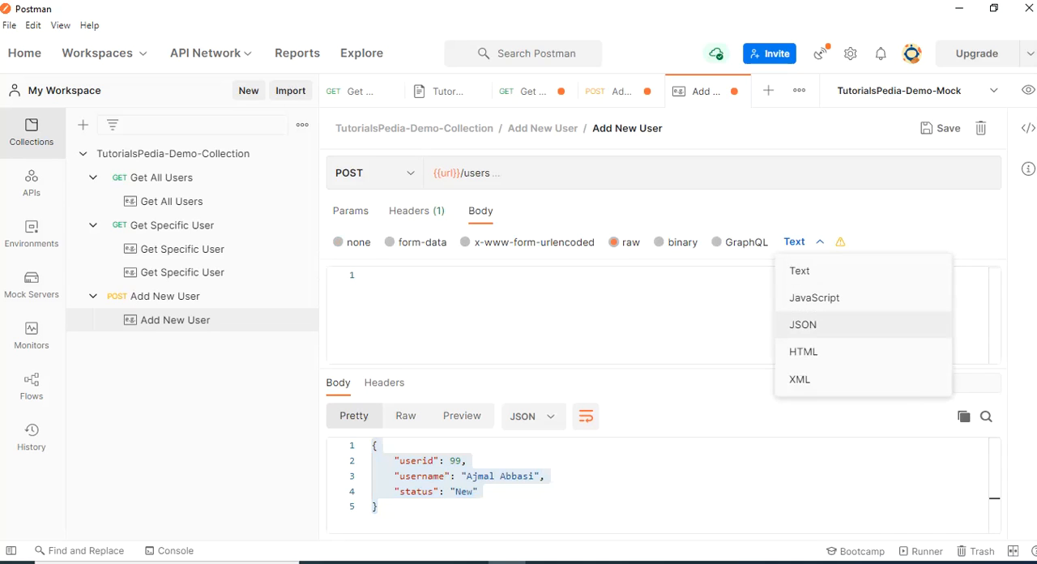
pyautogui.click(803, 324)
pyautogui.hotkey('ctrl', 'v')
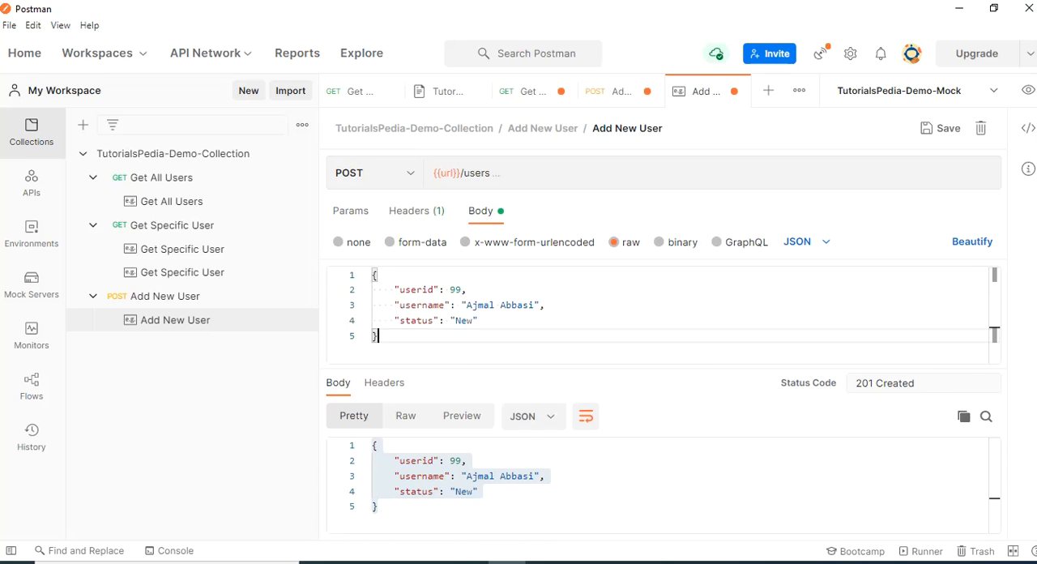
# Replace the example's response fields with a single "Reference" key set to {{$guid}} and save the example
pyautogui.click(479, 492)
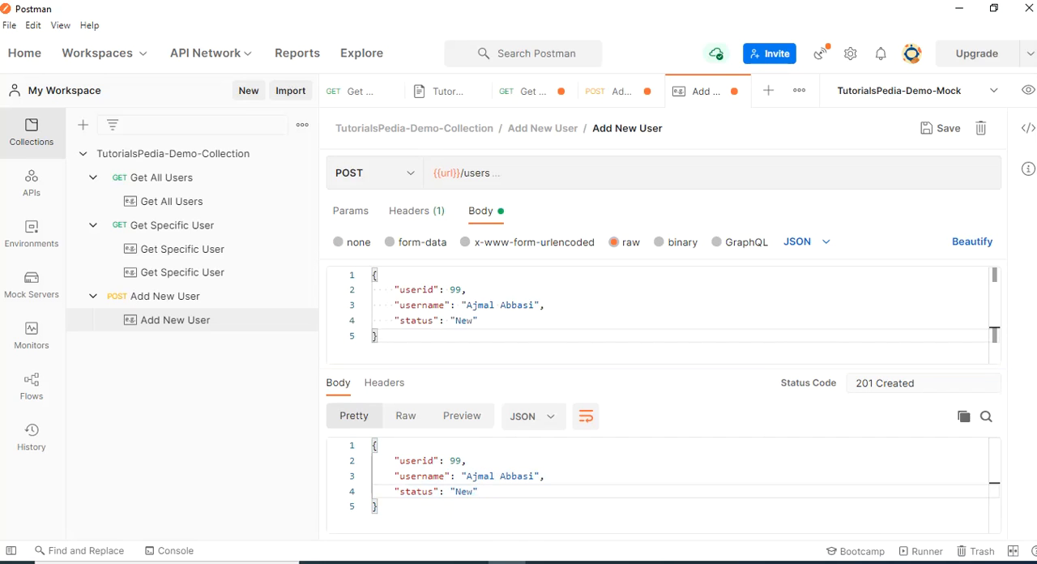
pyautogui.moveTo(378, 460); pyautogui.dragTo(479, 492)
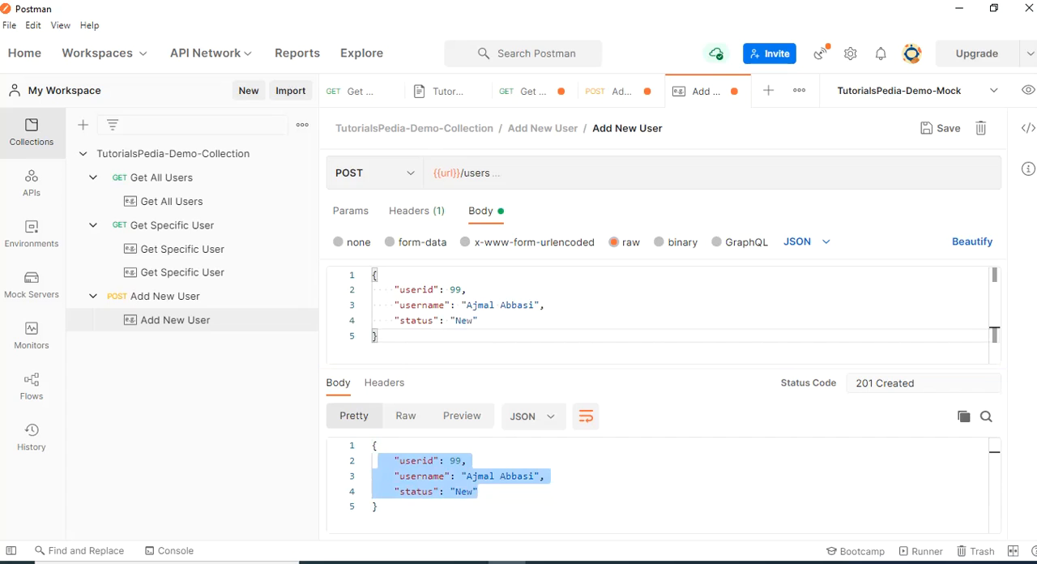
pyautogui.press('BackSpace')
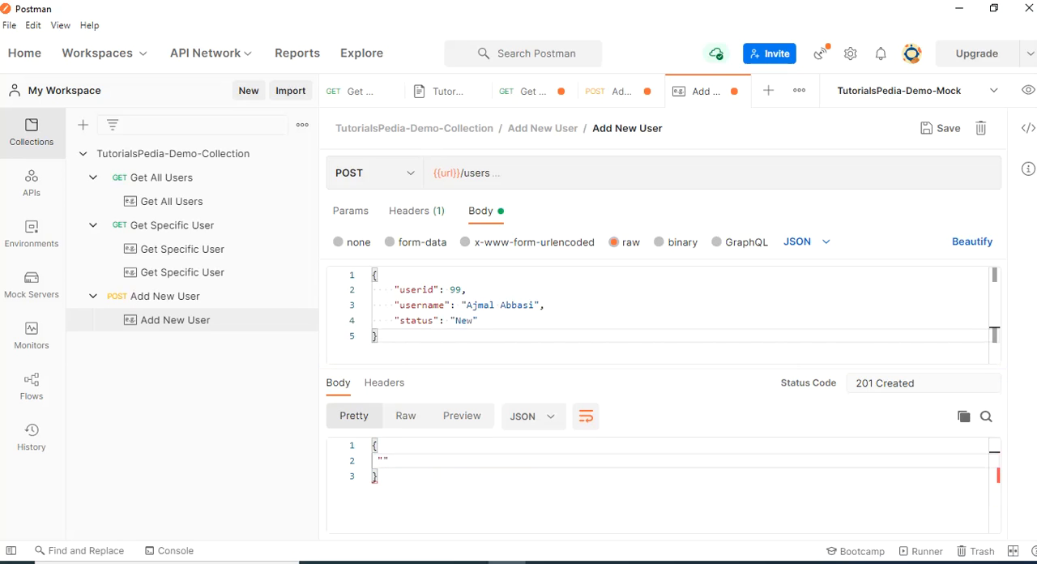
pyautogui.write('Reference": {{')
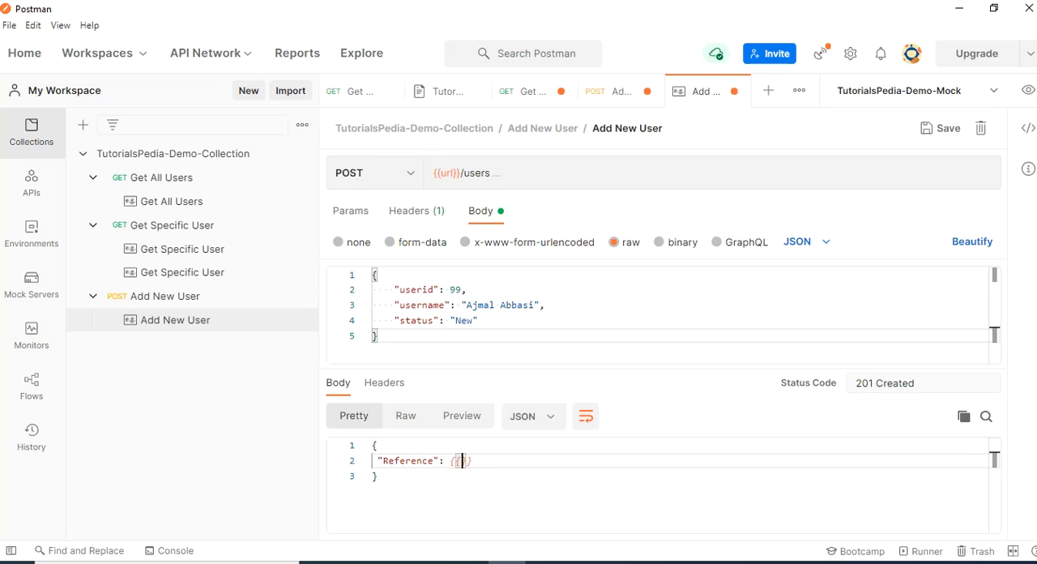
pyautogui.write('g')
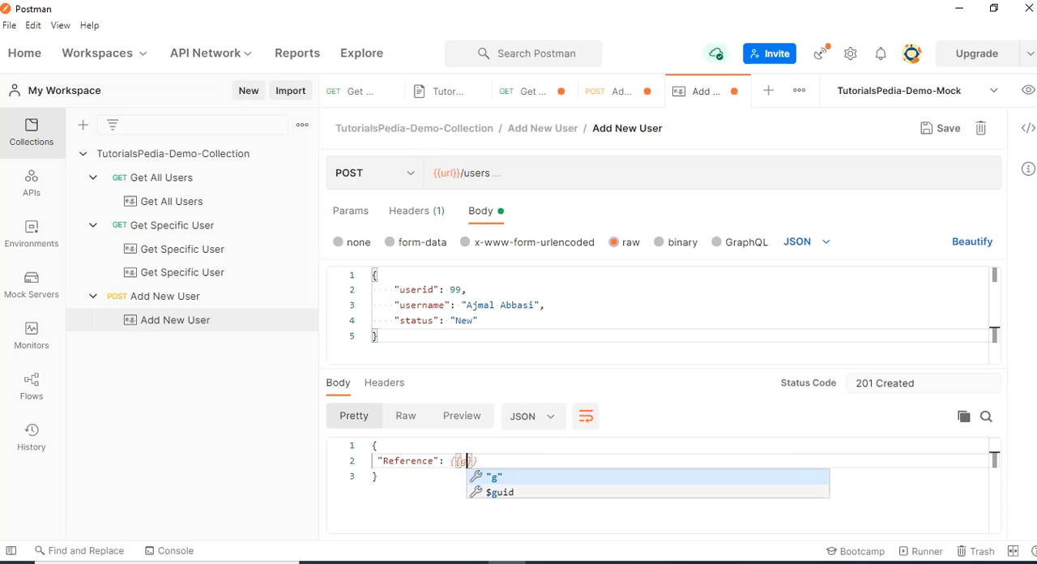
pyautogui.press('Down')
pyautogui.press('Return')
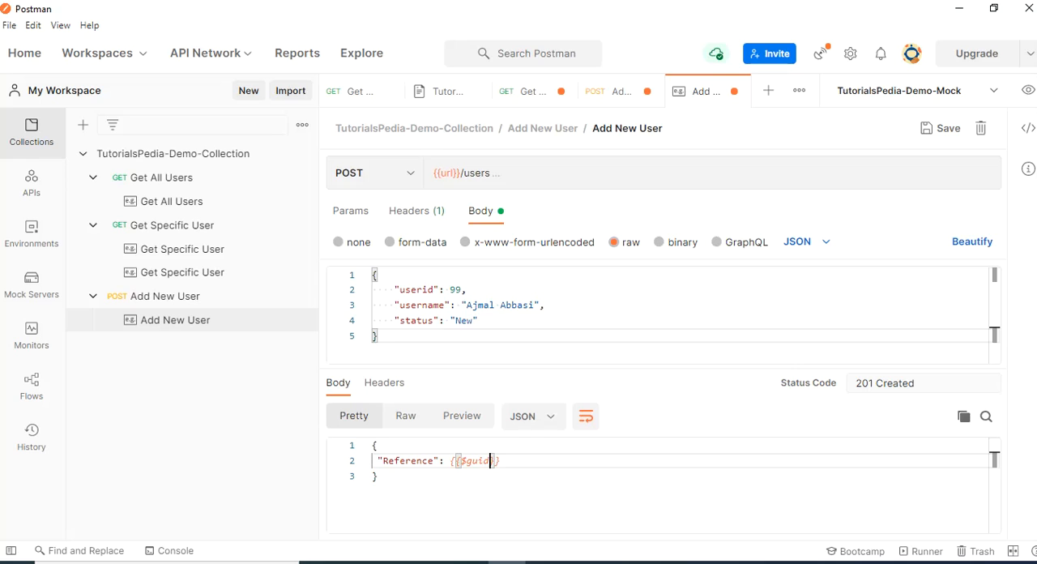
pyautogui.hotkey('ctrl', 's')
pyautogui.doubleClick(490, 460)
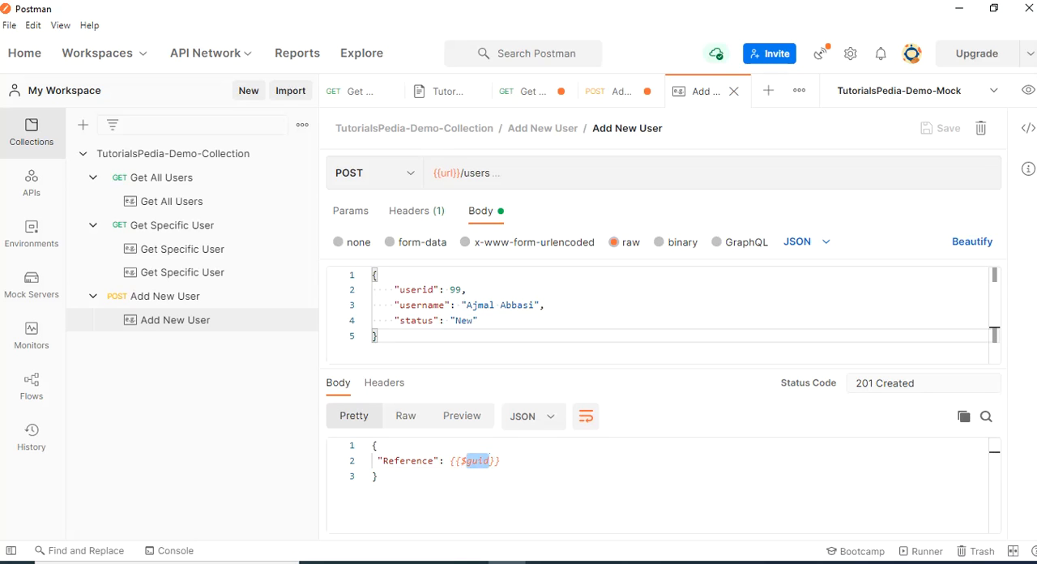
# Send the Add New User request twice, display the first response as JSON, and compare the generated Reference values
pyautogui.click(613, 92)
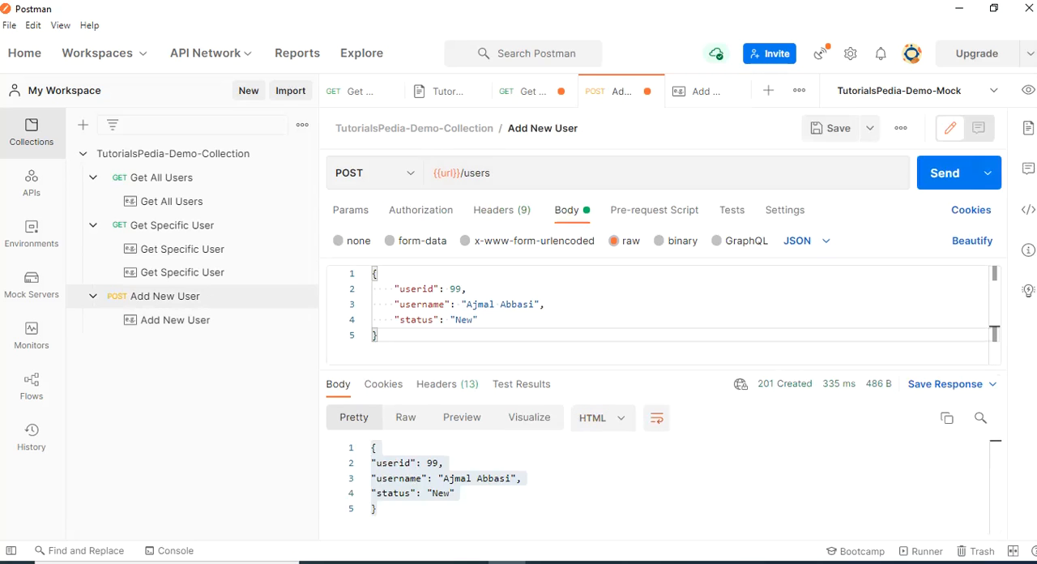
pyautogui.click(944, 173)
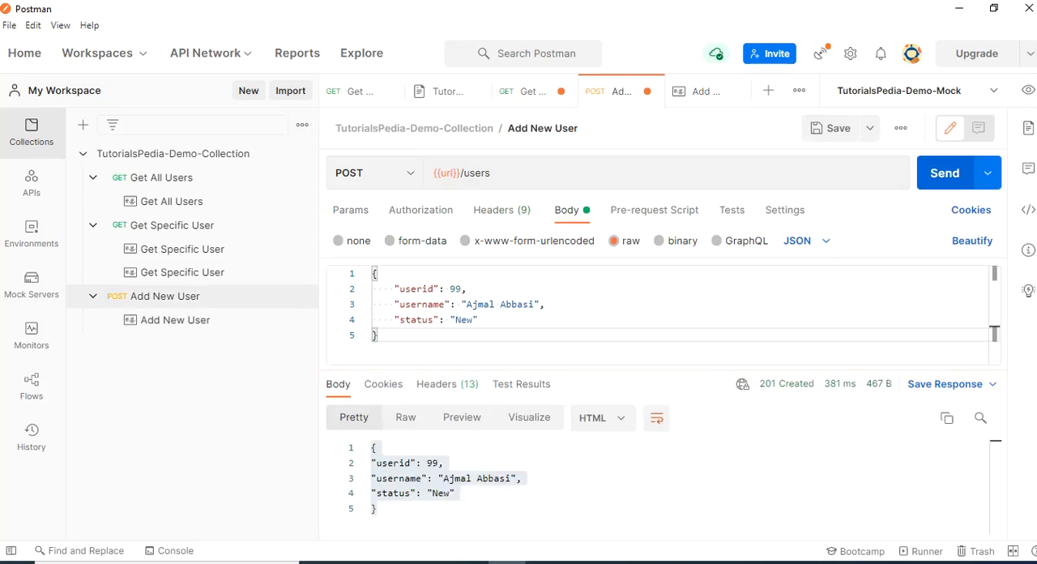
pyautogui.click(602, 417)
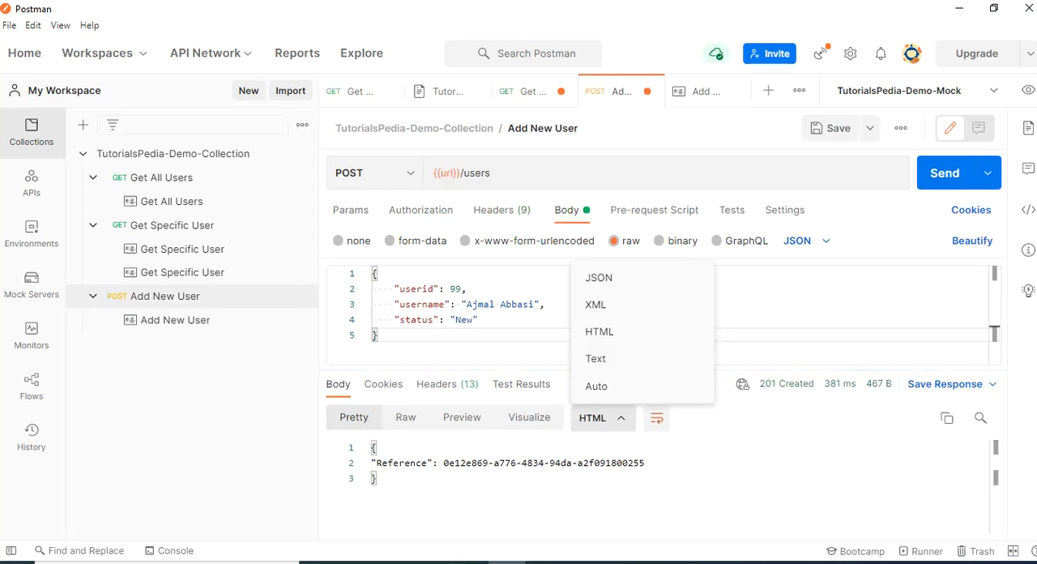
pyautogui.click(598, 277)
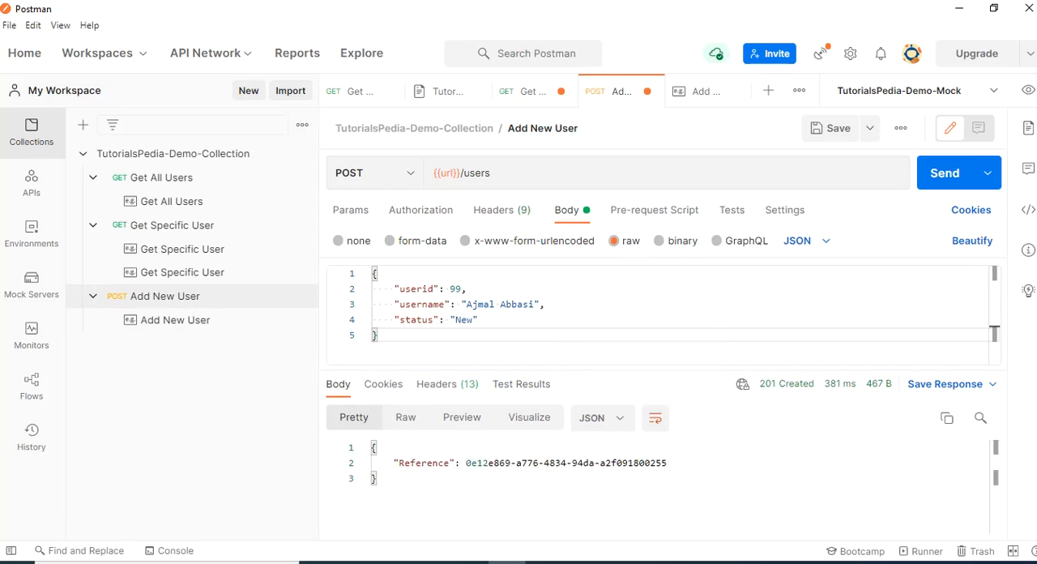
pyautogui.doubleClick(448, 463)
pyautogui.moveTo(466, 462); pyautogui.dragTo(668, 463)
pyautogui.click(945, 172)
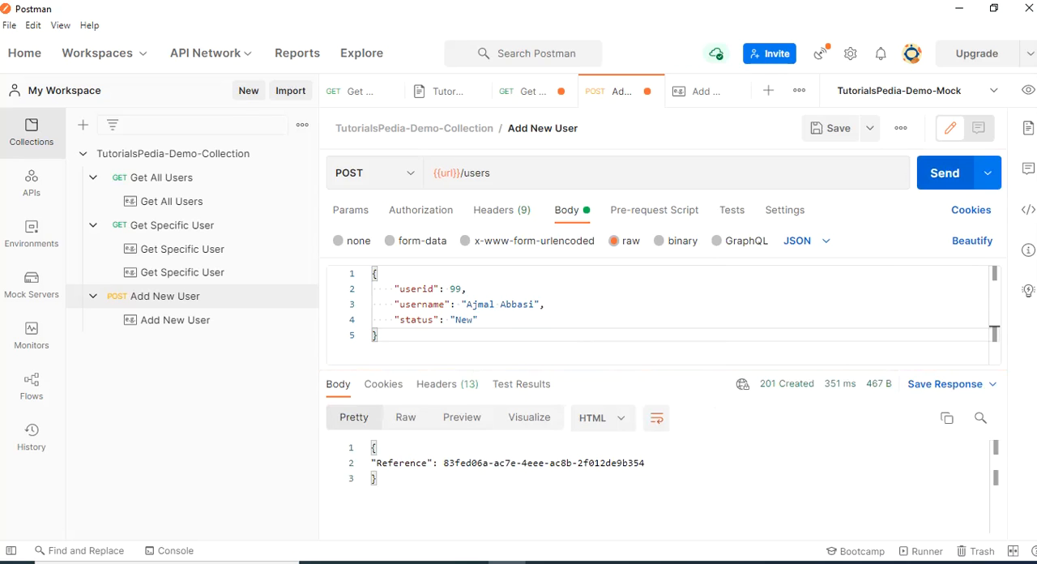
pyautogui.moveTo(438, 462); pyautogui.dragTo(645, 463)
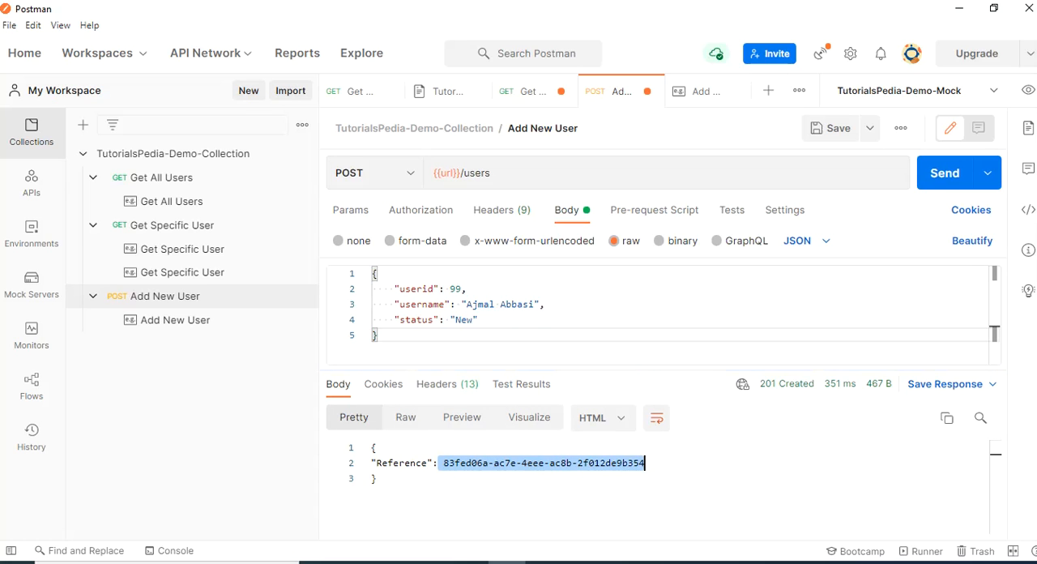
# Set the userid in the Add New User request body to 101 and send the request
pyautogui.doubleClick(456, 289)
pyautogui.write('101')
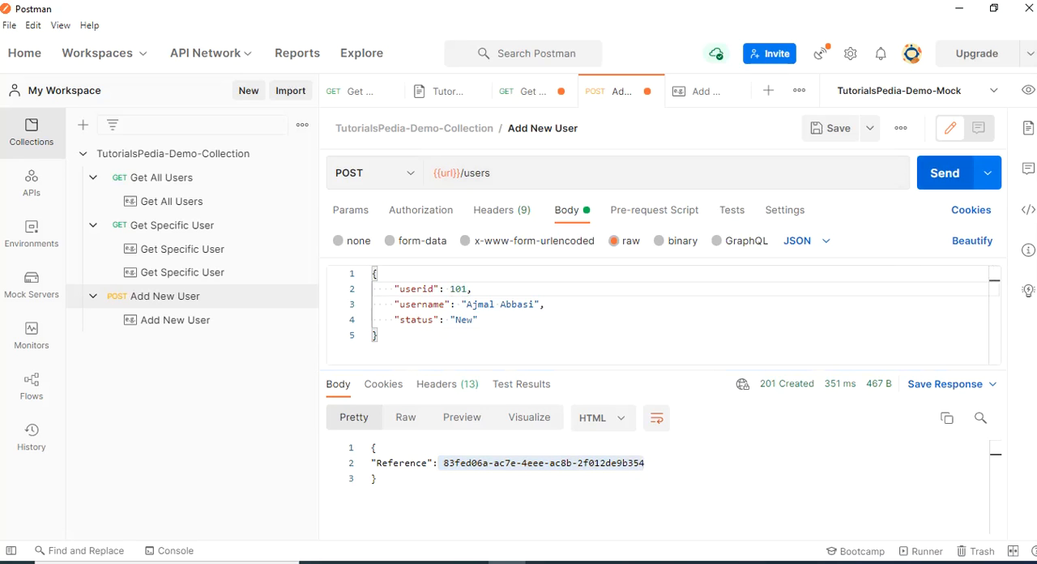
pyautogui.click(944, 173)
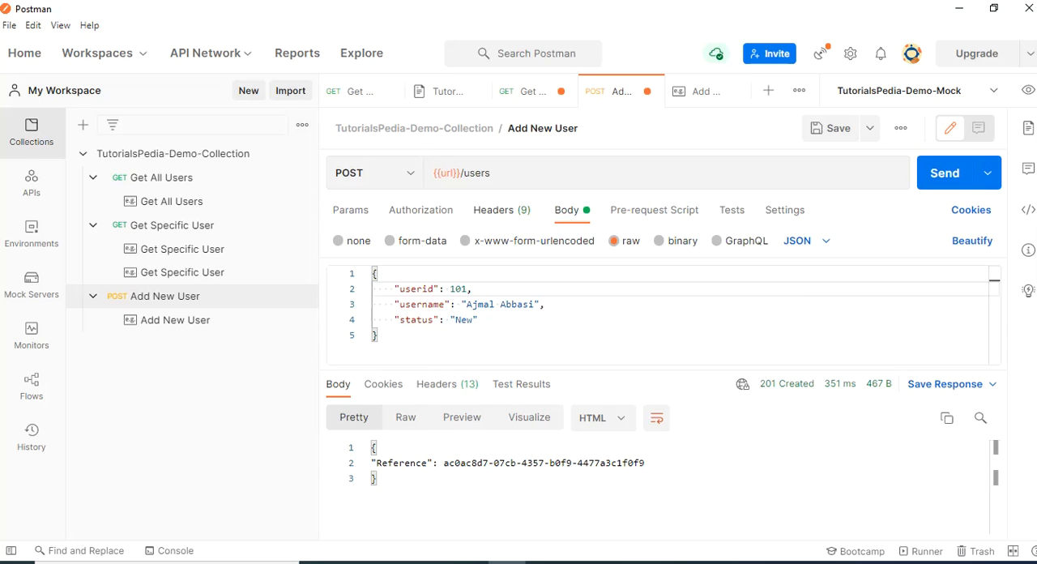
# Add an x-mock-match-request-body header with value true to the Add New User request, return to its body and save the request
pyautogui.click(501, 211)
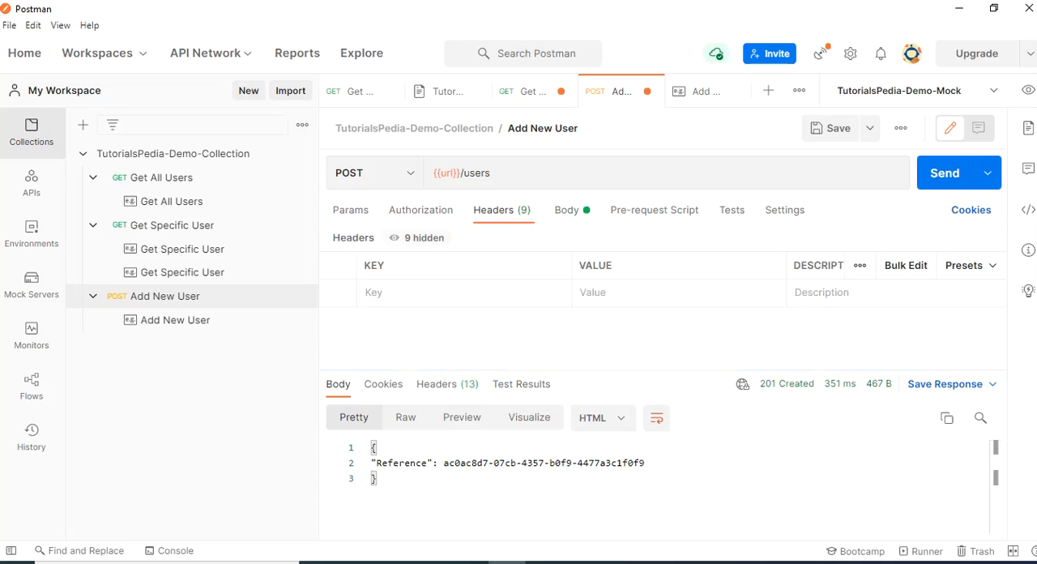
pyautogui.click(421, 292)
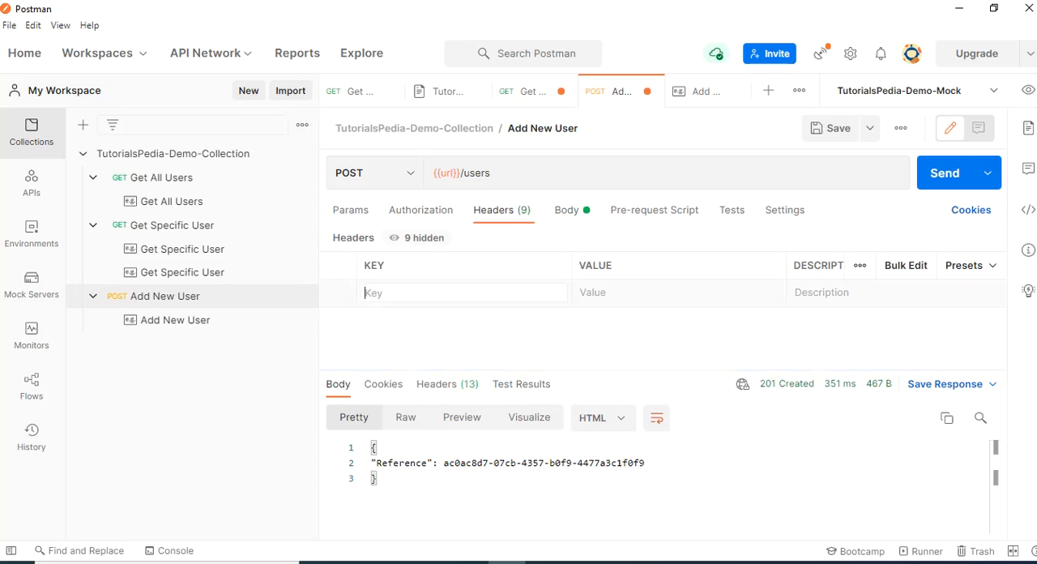
pyautogui.write('x-mock-match-request-body')
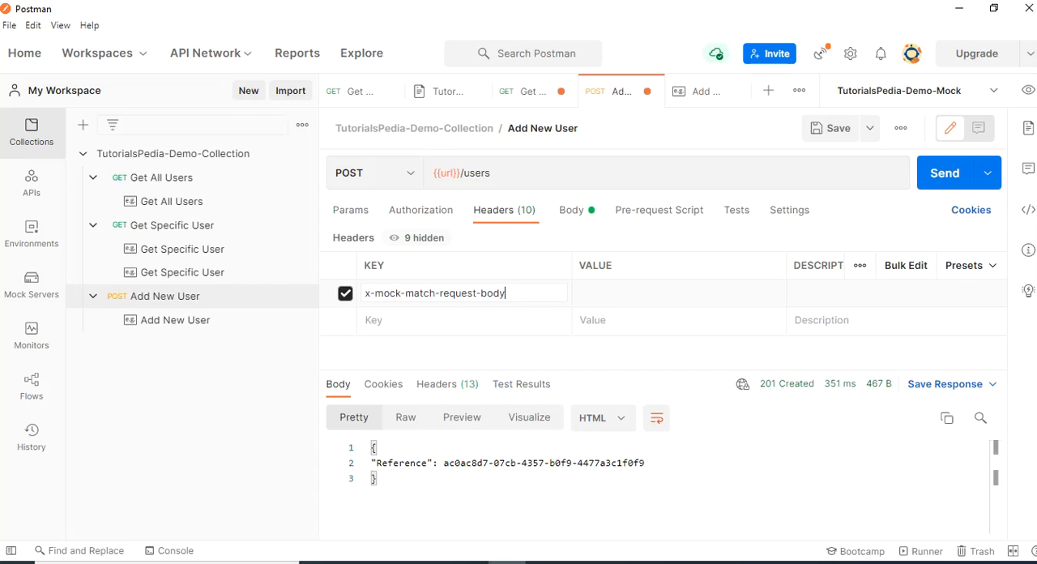
pyautogui.press('Tab')
pyautogui.write('true')
pyautogui.click(377, 477)
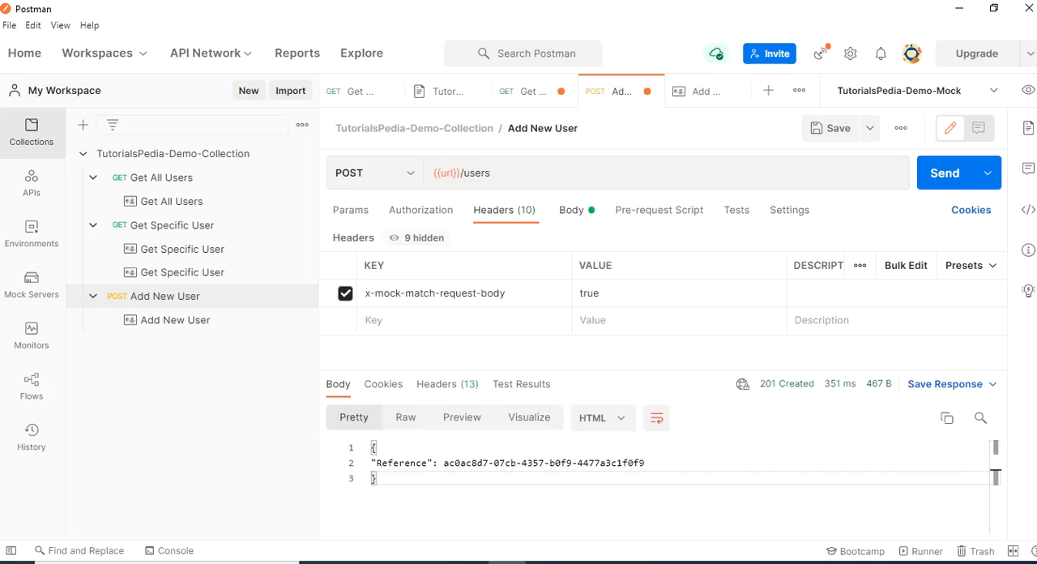
pyautogui.click(572, 211)
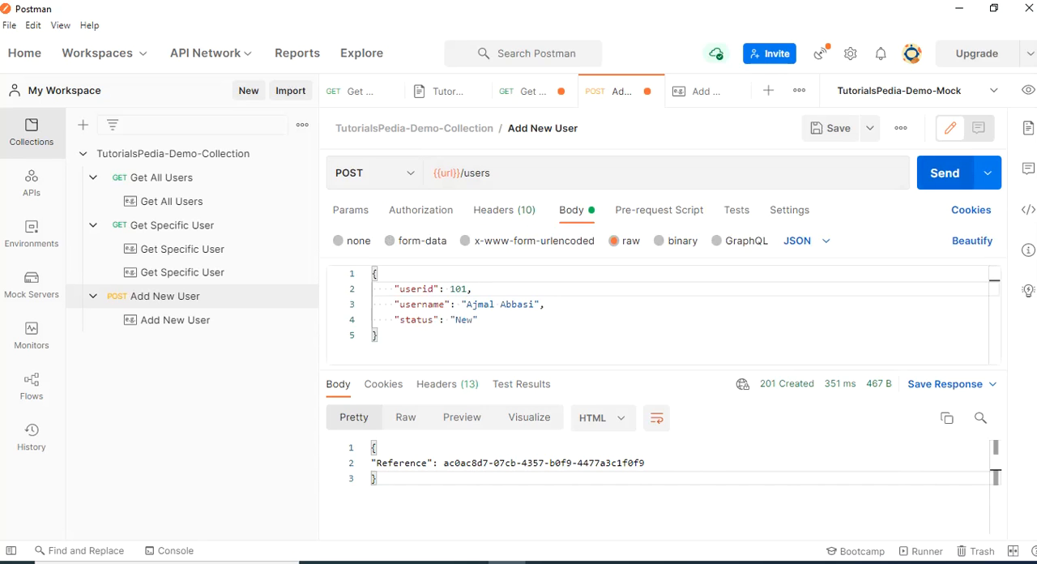
pyautogui.hotkey('ctrl', 's')
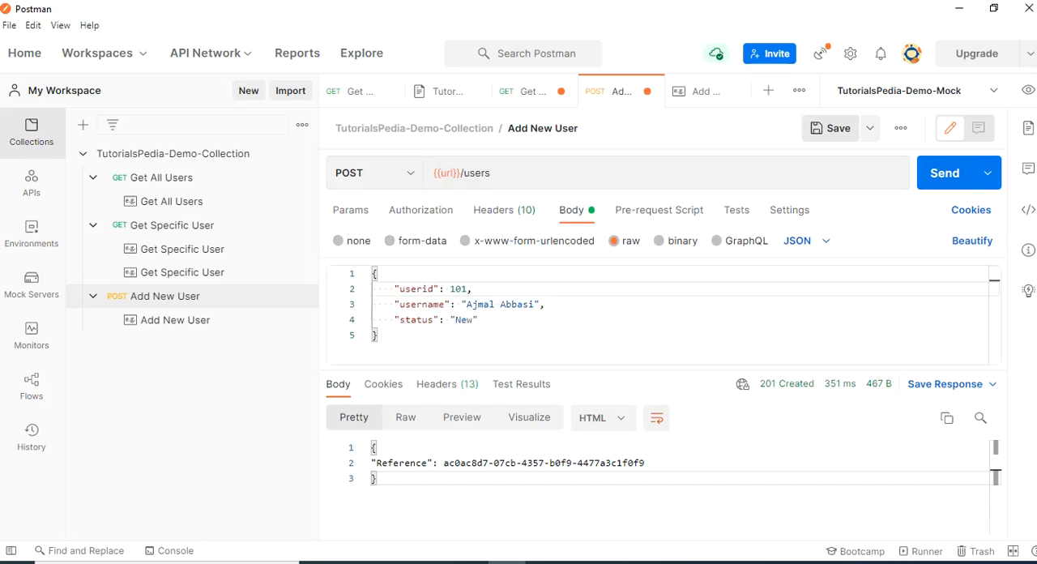
# Send the Add New User request, set the userid in its body to 99, and send it again
pyautogui.hotkey('ctrl', 'Return')
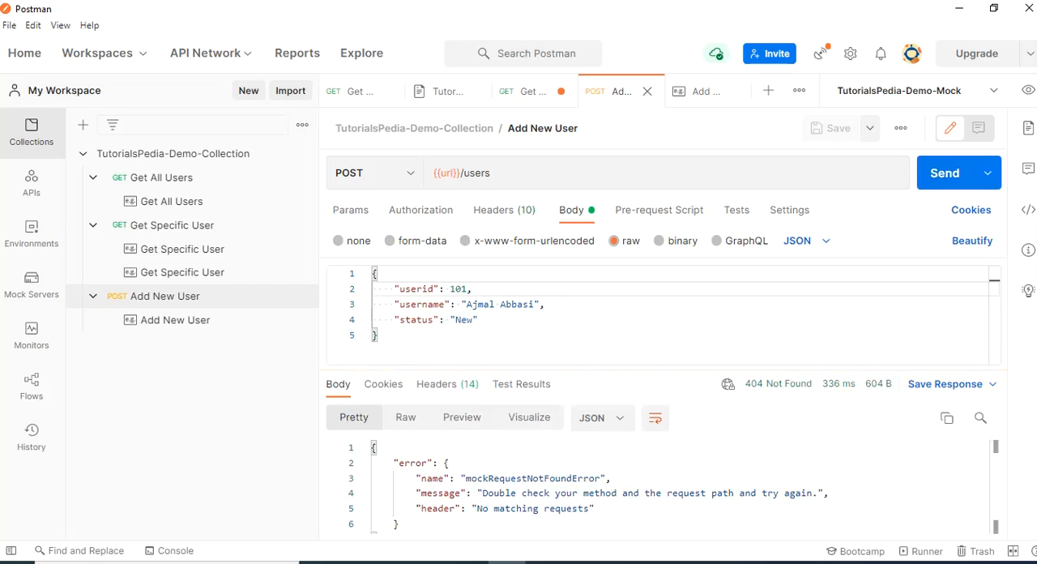
pyautogui.doubleClick(459, 290)
pyautogui.write('99')
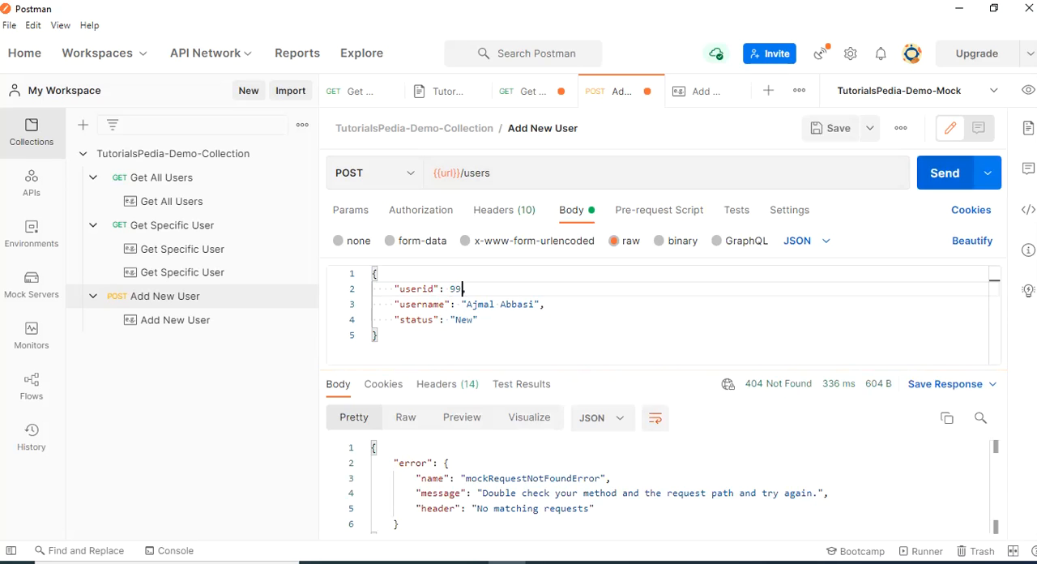
pyautogui.click(945, 173)
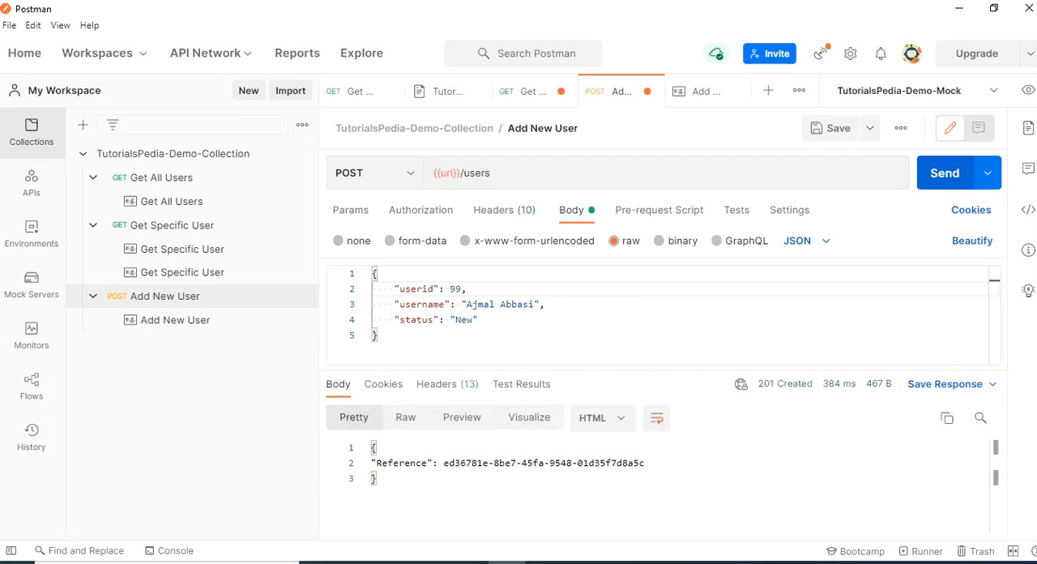
# Inspect the response's status and body, and review the headers of the Add New User request
pyautogui.moveTo(779, 387)
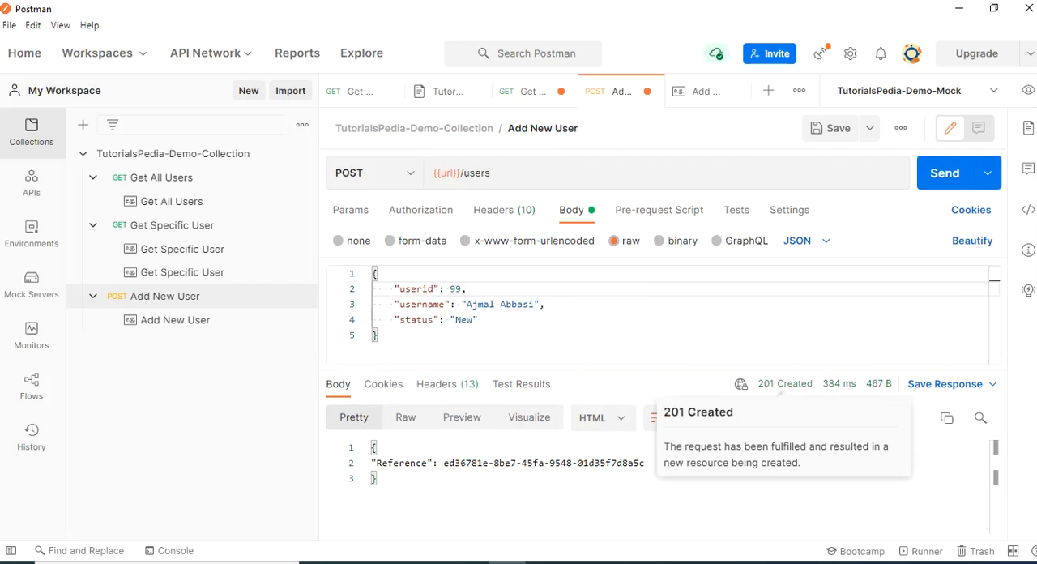
pyautogui.click(377, 478)
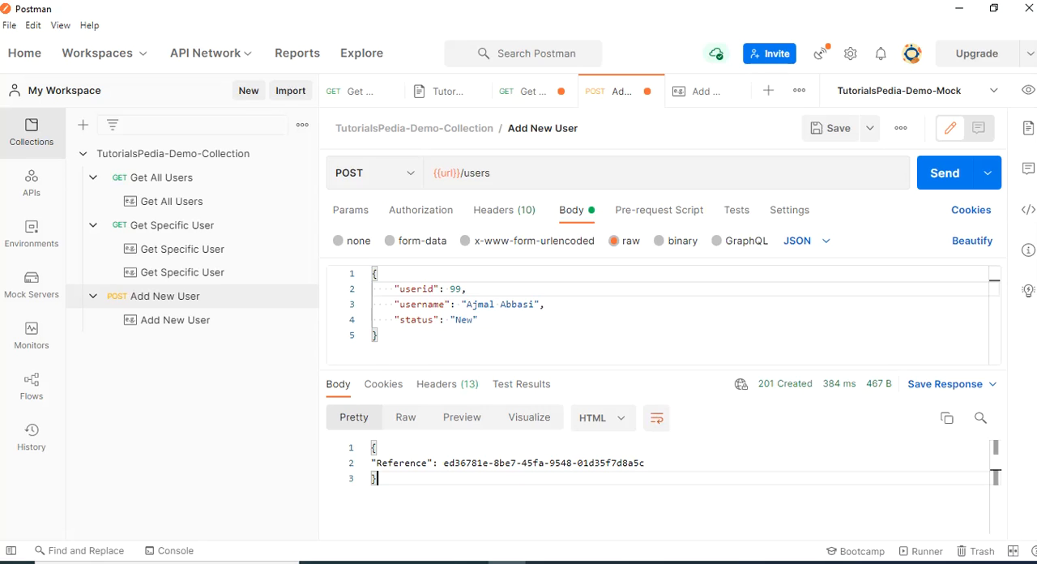
pyautogui.click(502, 209)
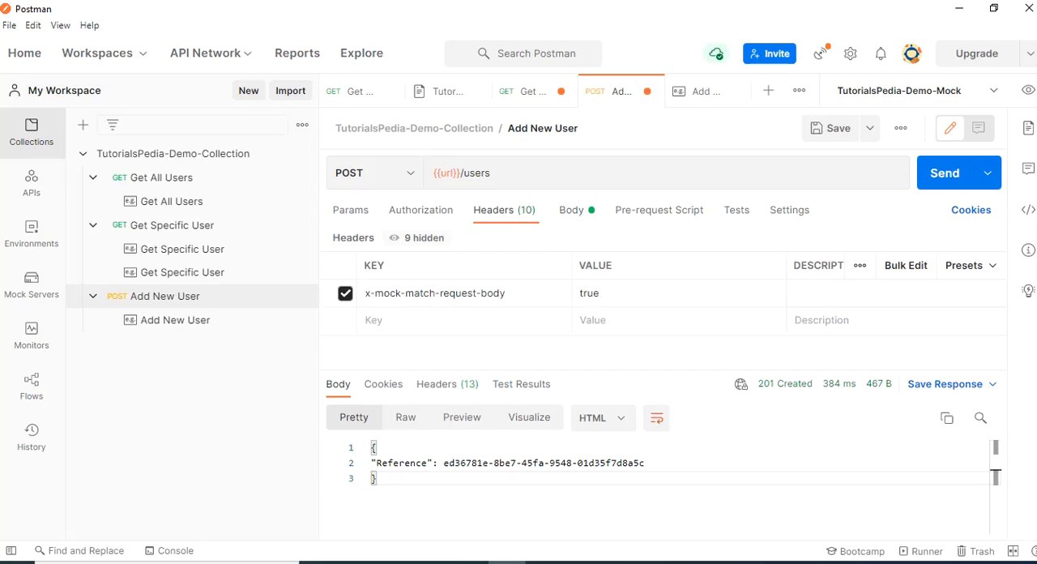